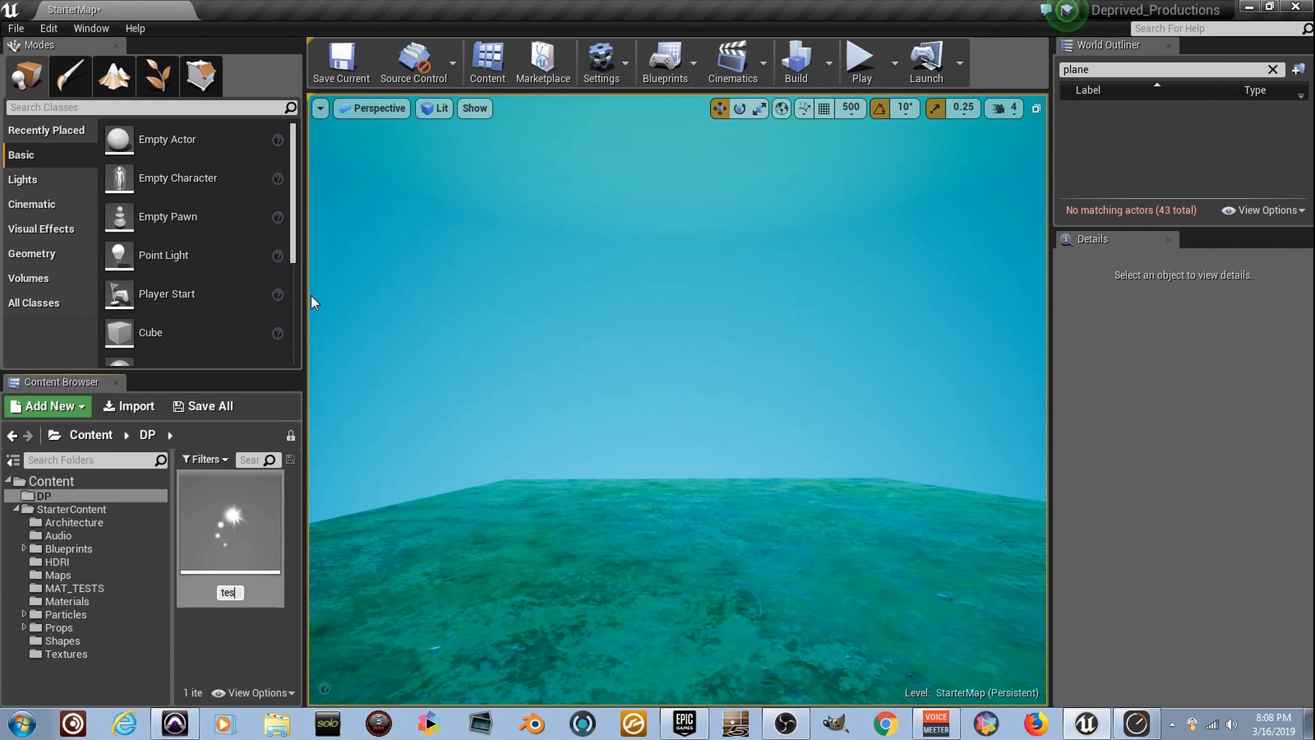
# Name the new particle system test_1 and open it in an editor docked beside the StarterMap tab
pyautogui.write('test_1')
pyautogui.press('Return')
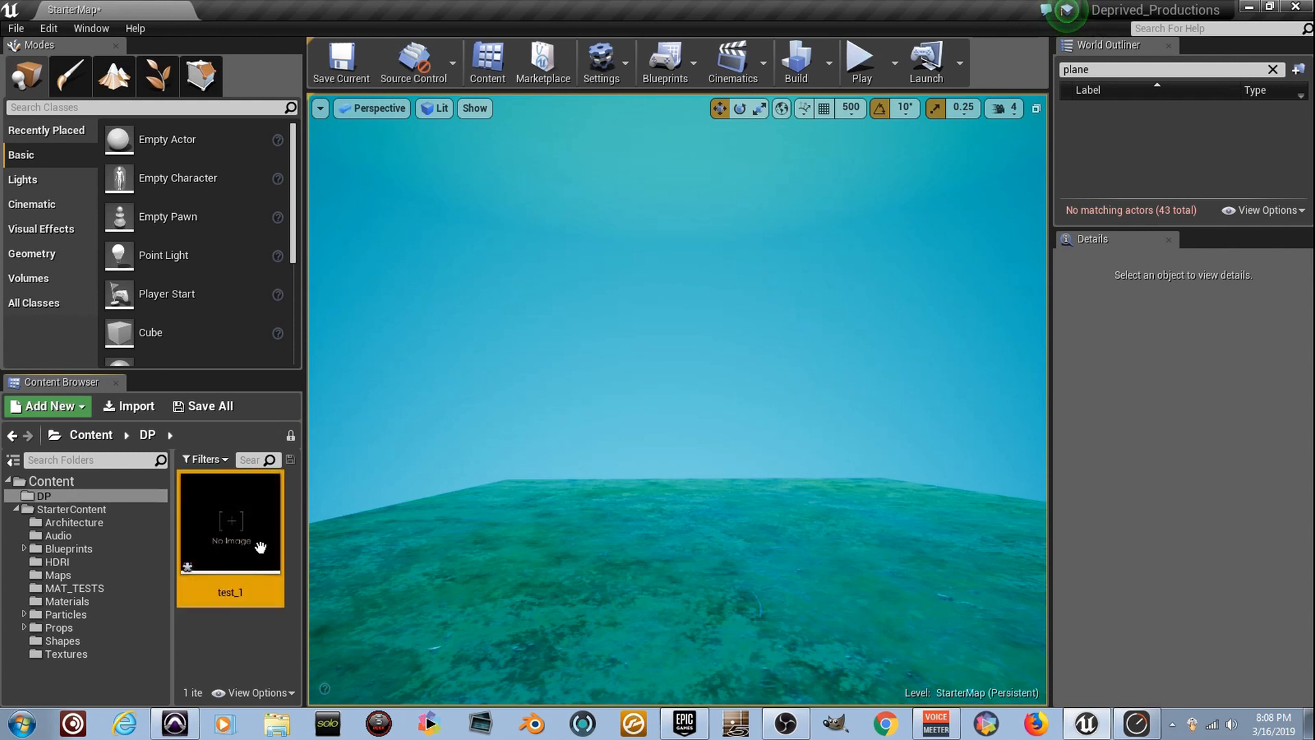
pyautogui.keyDown('ctrl'); pyautogui.scroll(-2, 261, 546); pyautogui.keyUp('ctrl')
pyautogui.doubleClick(213, 522)
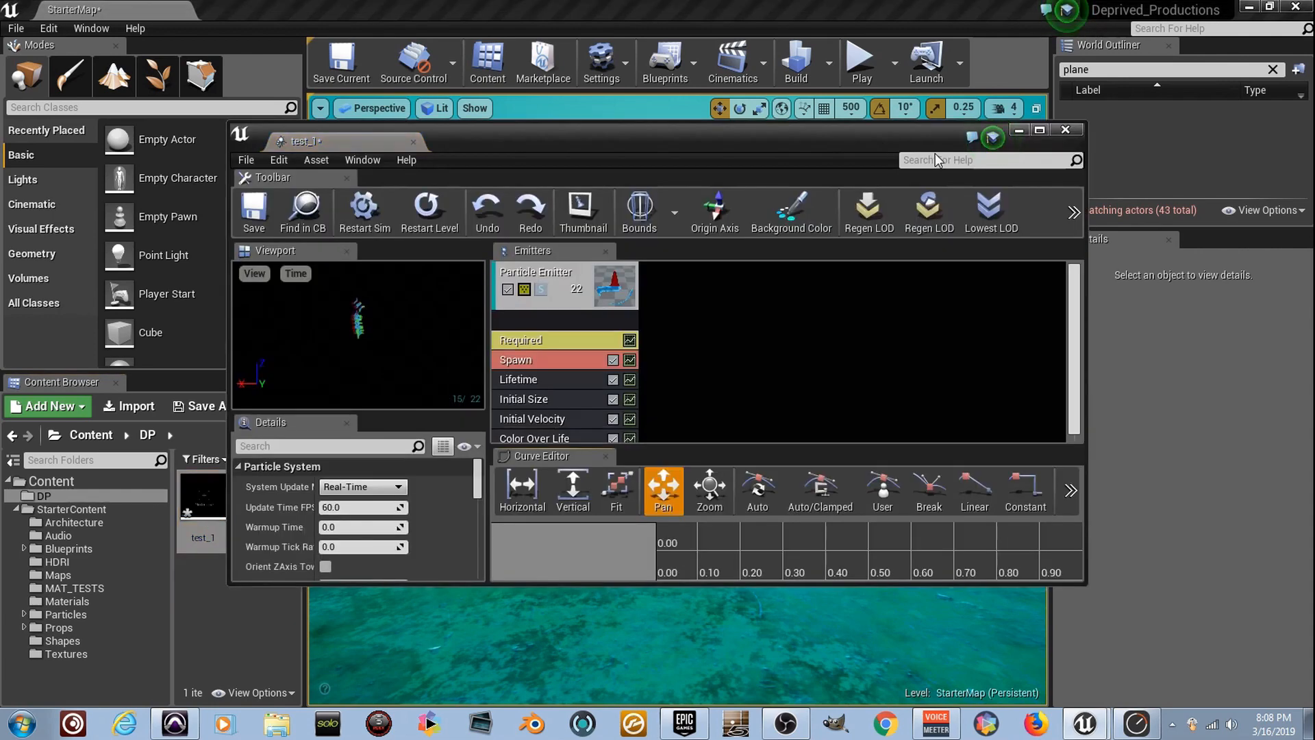
pyautogui.moveTo(381, 142); pyautogui.dragTo(192, 14)
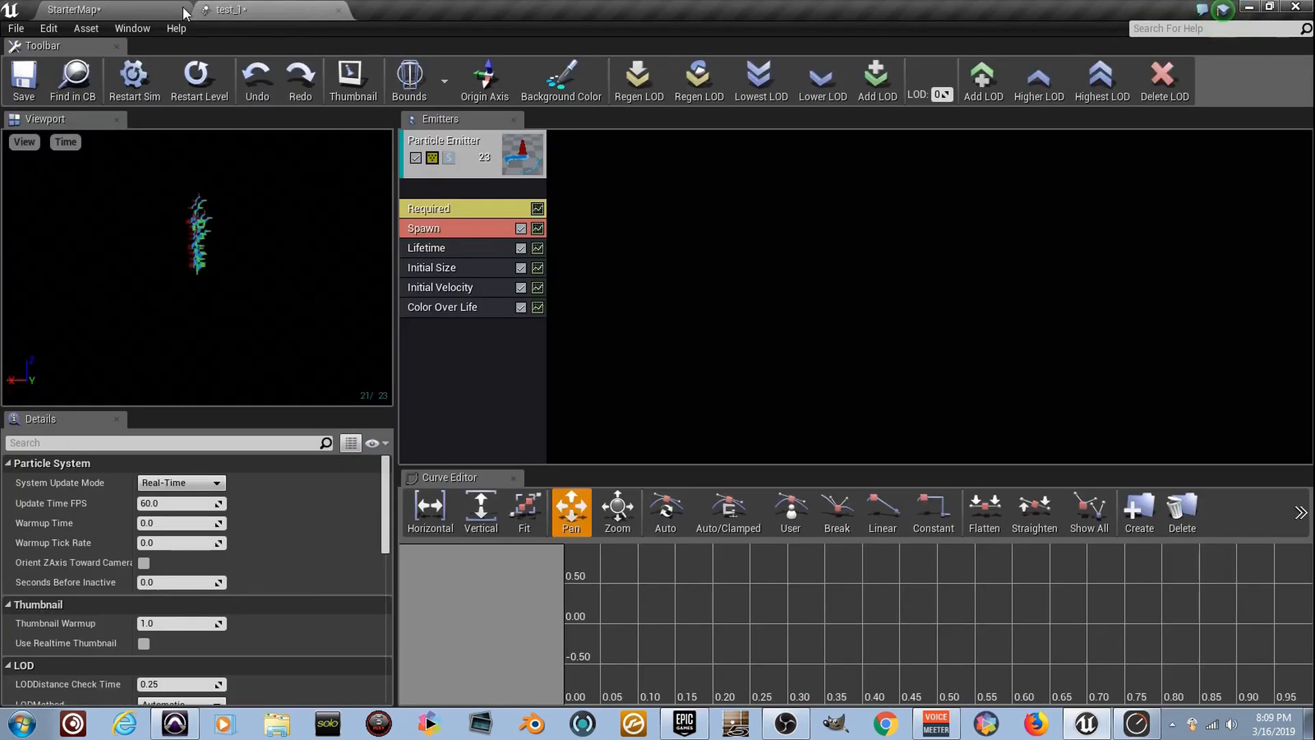
pyautogui.click(157, 8)
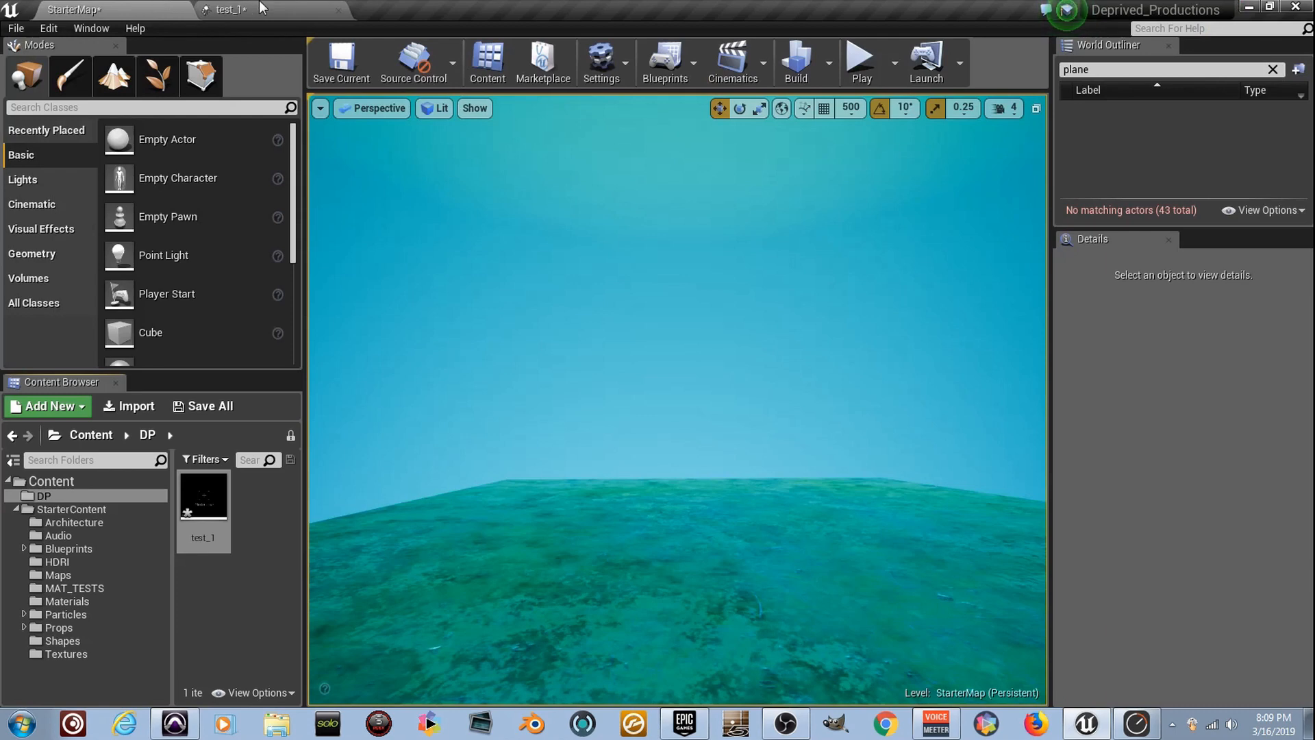
pyautogui.click(259, 6)
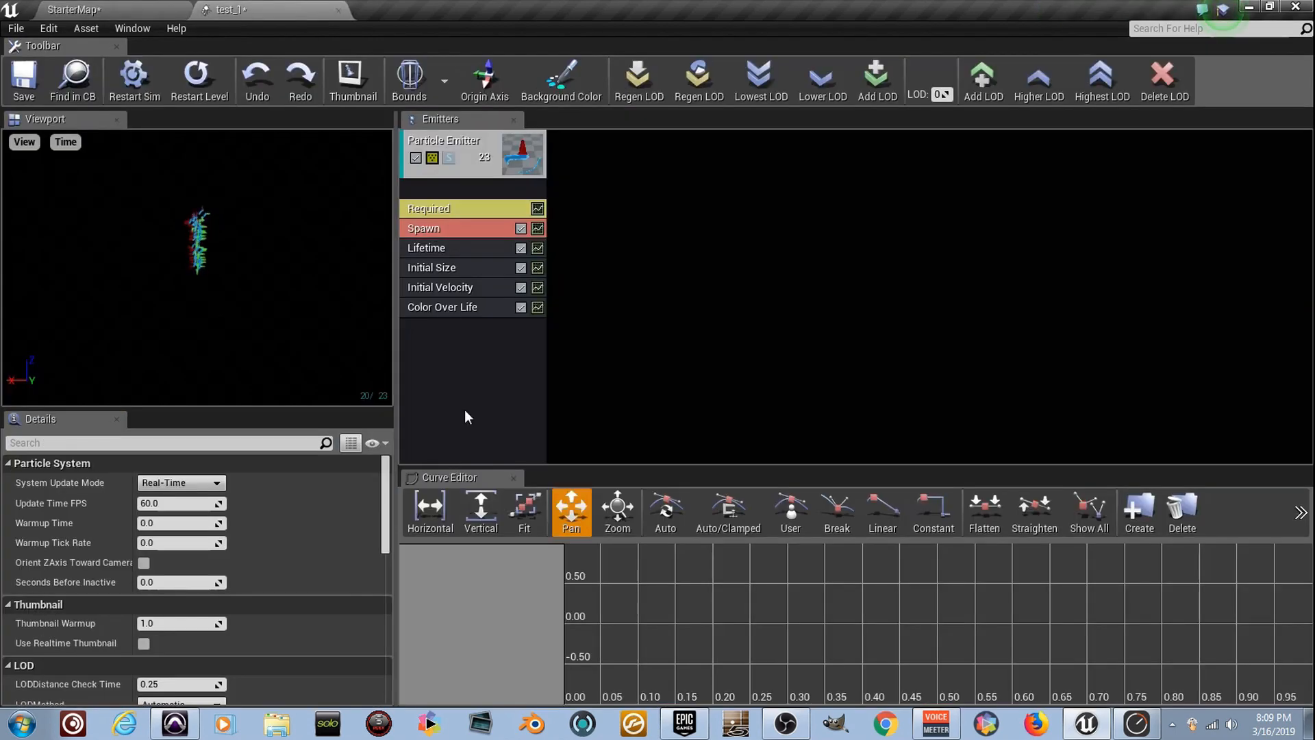
# Assign the M_Radial_Gradient material to the particle emitter in its Required module
pyautogui.click(491, 207)
pyautogui.click(304, 497)
pyautogui.click(123, 323)
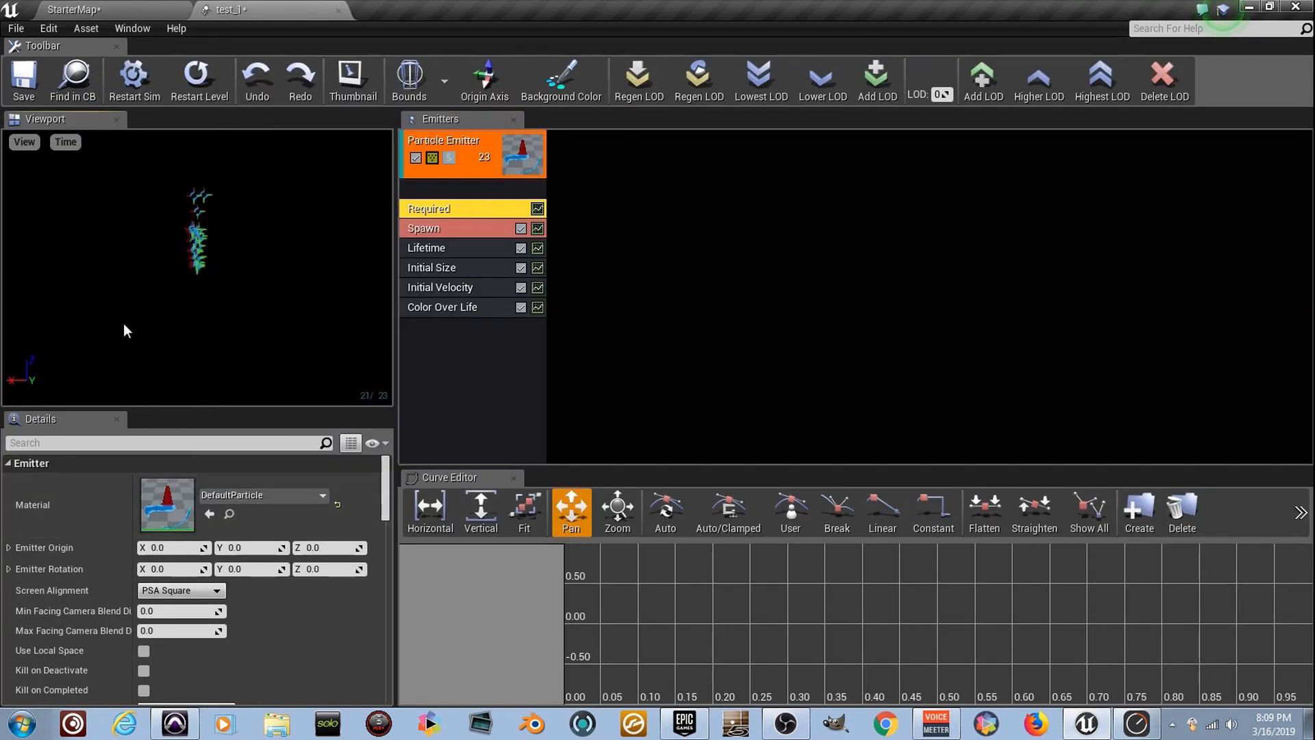
pyautogui.click(309, 493)
pyautogui.write('radial')
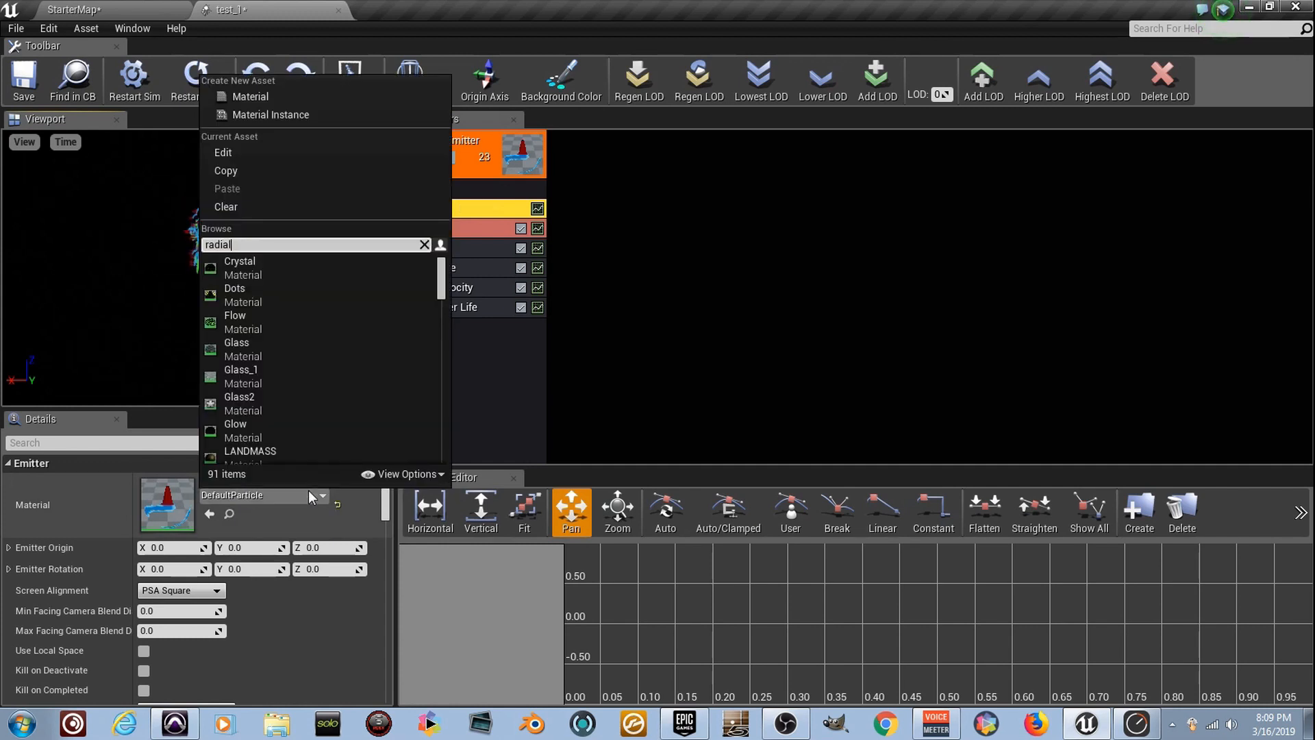
pyautogui.click(368, 265)
pyautogui.click(368, 263)
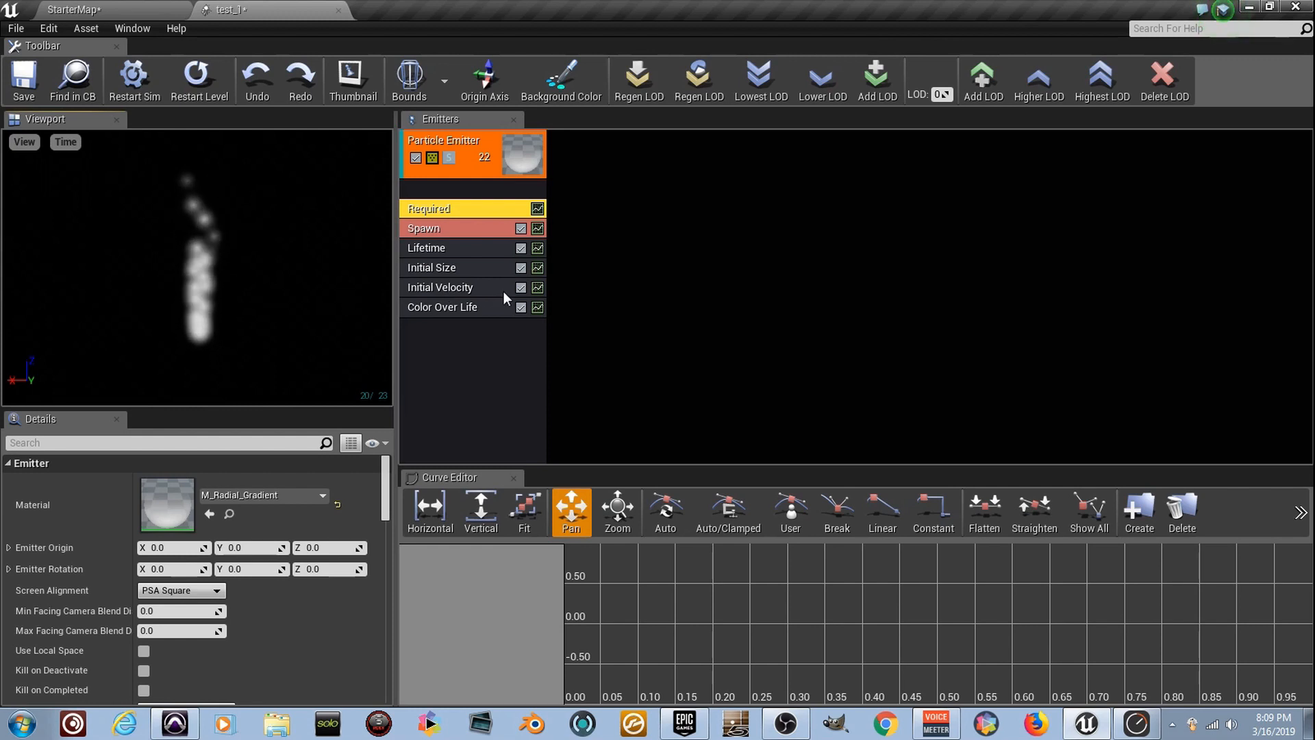
# Toggle the emitter's Initial Velocity module off and back on to compare the particle motion
pyautogui.click(521, 288)
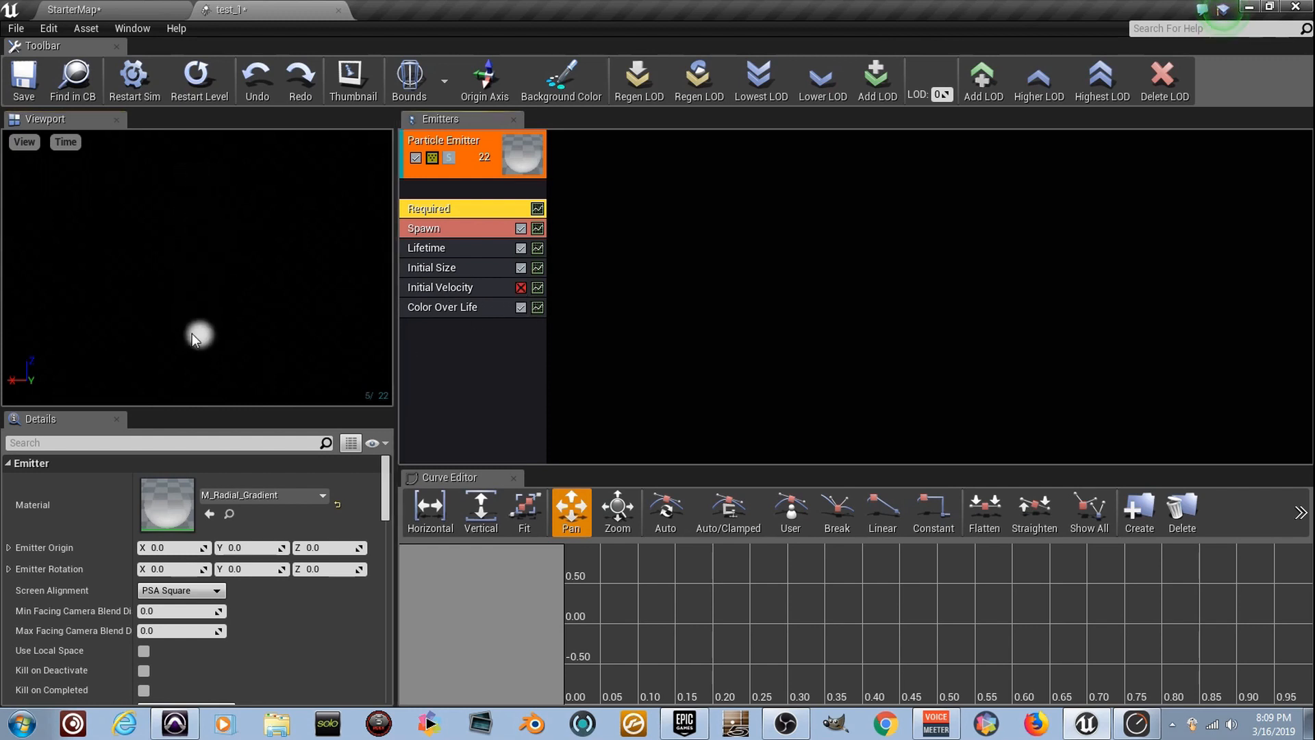
pyautogui.click(522, 287)
pyautogui.click(522, 288)
# Set the Initial Velocity module's maximum start velocity to X 0, Y 0 and Z -400
pyautogui.click(500, 288)
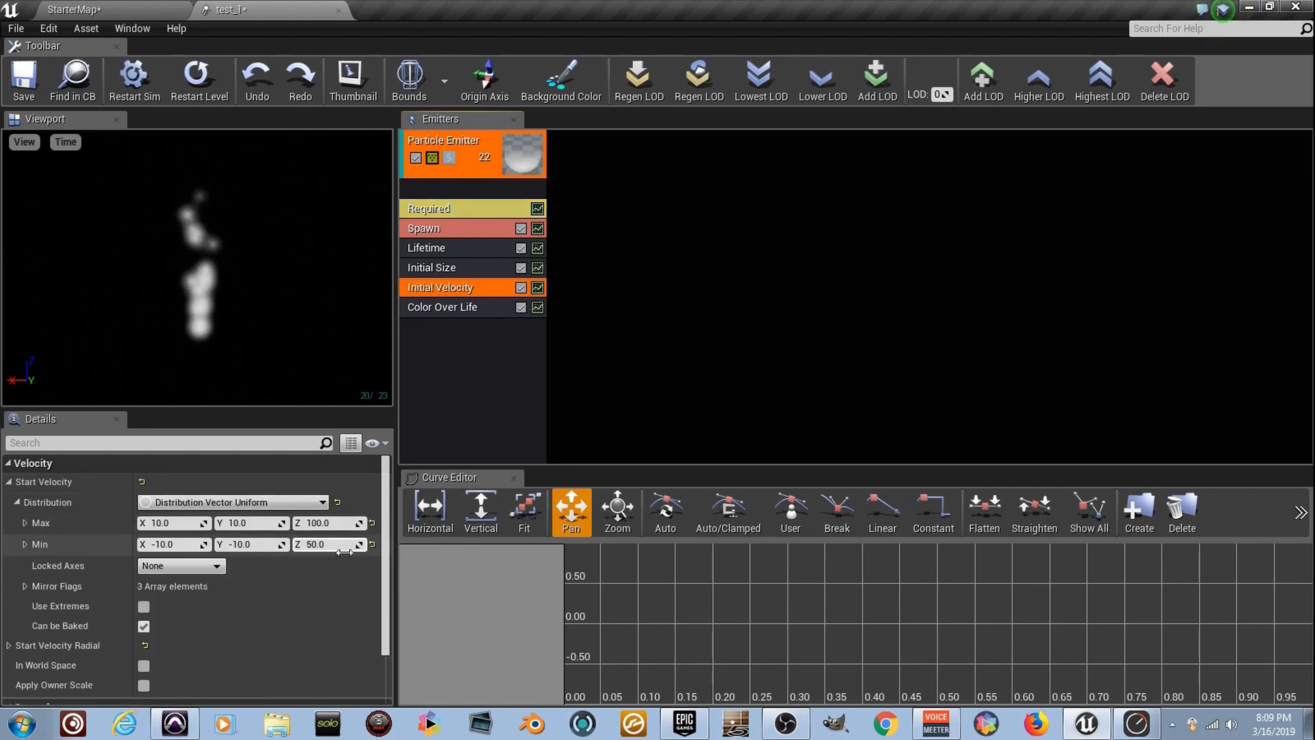
pyautogui.click(190, 523)
pyautogui.write('0')
pyautogui.press('Tab')
pyautogui.write('0')
pyautogui.press('Tab')
pyautogui.write('-400')
# Set the Initial Velocity module's minimum start velocity to X 0, Y 0 and Z -200
pyautogui.press('Tab')
pyautogui.write('0')
pyautogui.press('Tab')
pyautogui.write('0')
pyautogui.press('Tab')
pyautogui.write('-200')
pyautogui.press('Return')
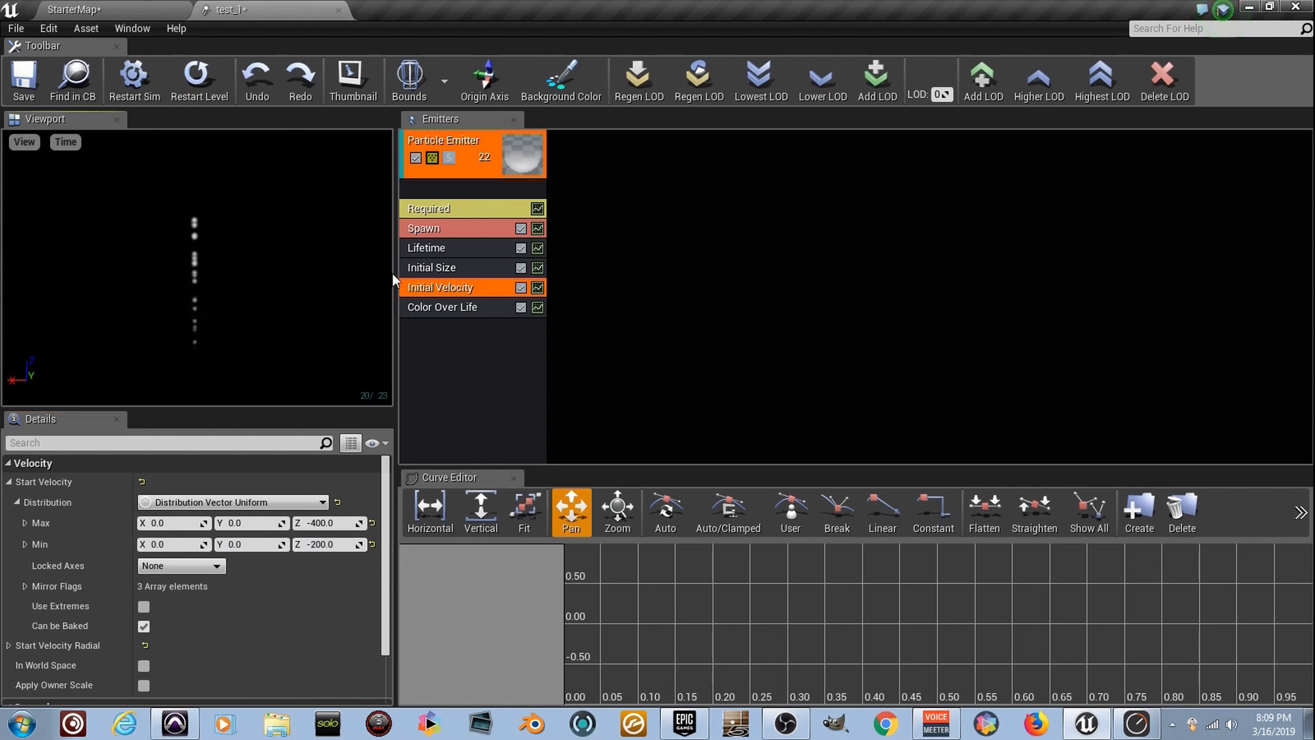
# Set both the minimum and maximum particle lifetime to 3.0 in the Lifetime module
pyautogui.click(477, 251)
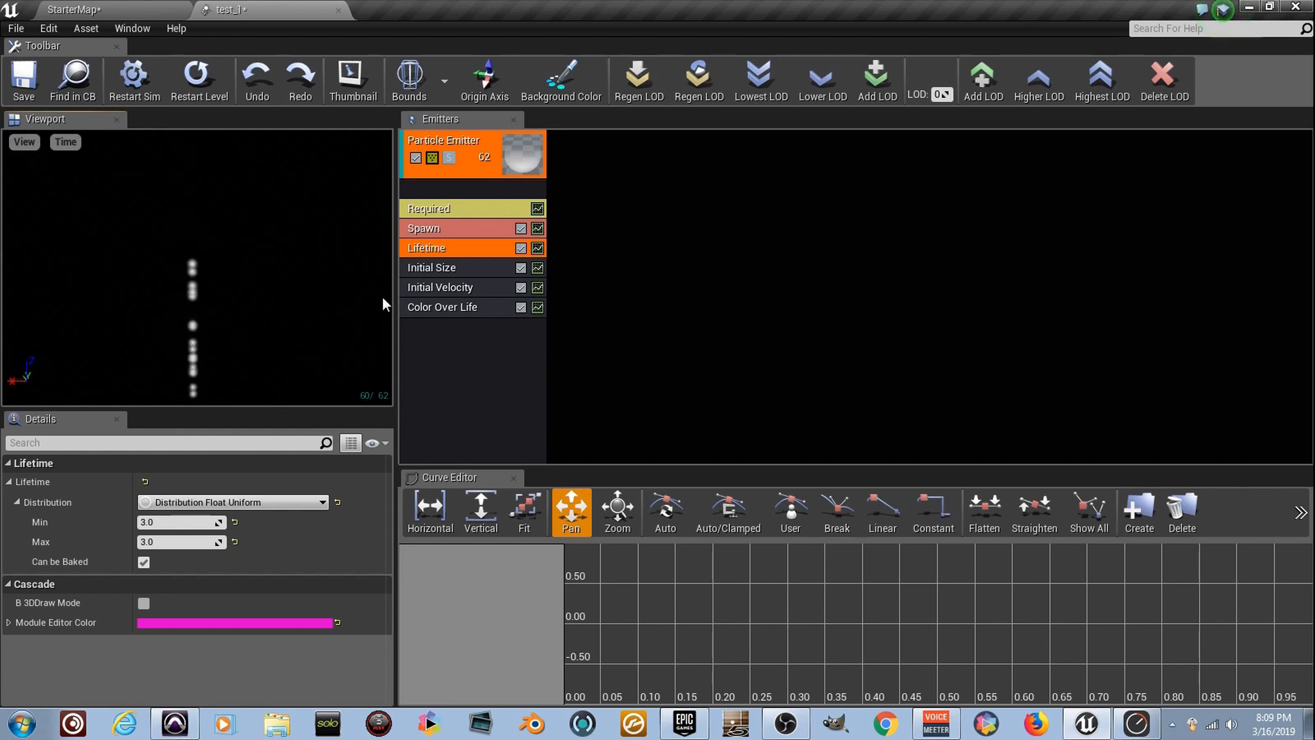
# Add an Initial Location module to the particle emitter
pyautogui.rightClick(470, 340)
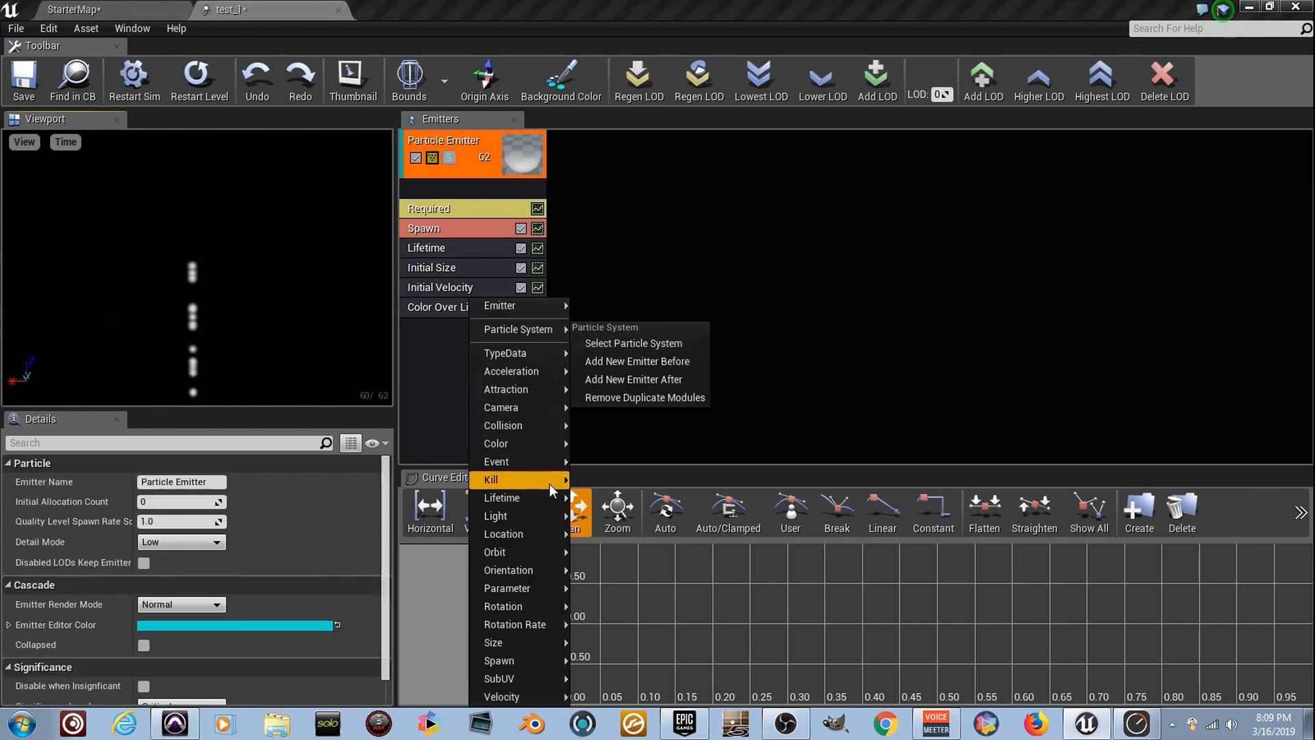
pyautogui.click(458, 405)
pyautogui.rightClick(476, 339)
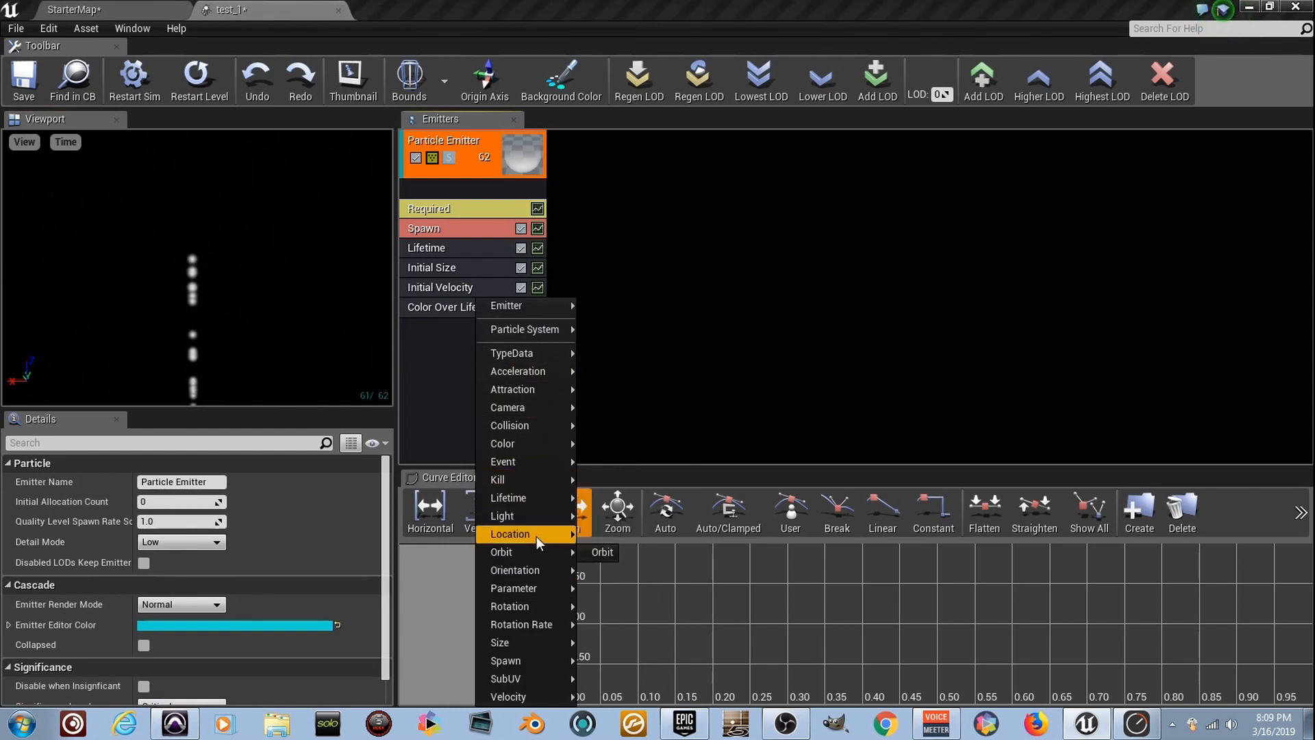
pyautogui.moveTo(538, 535)
pyautogui.click(664, 421)
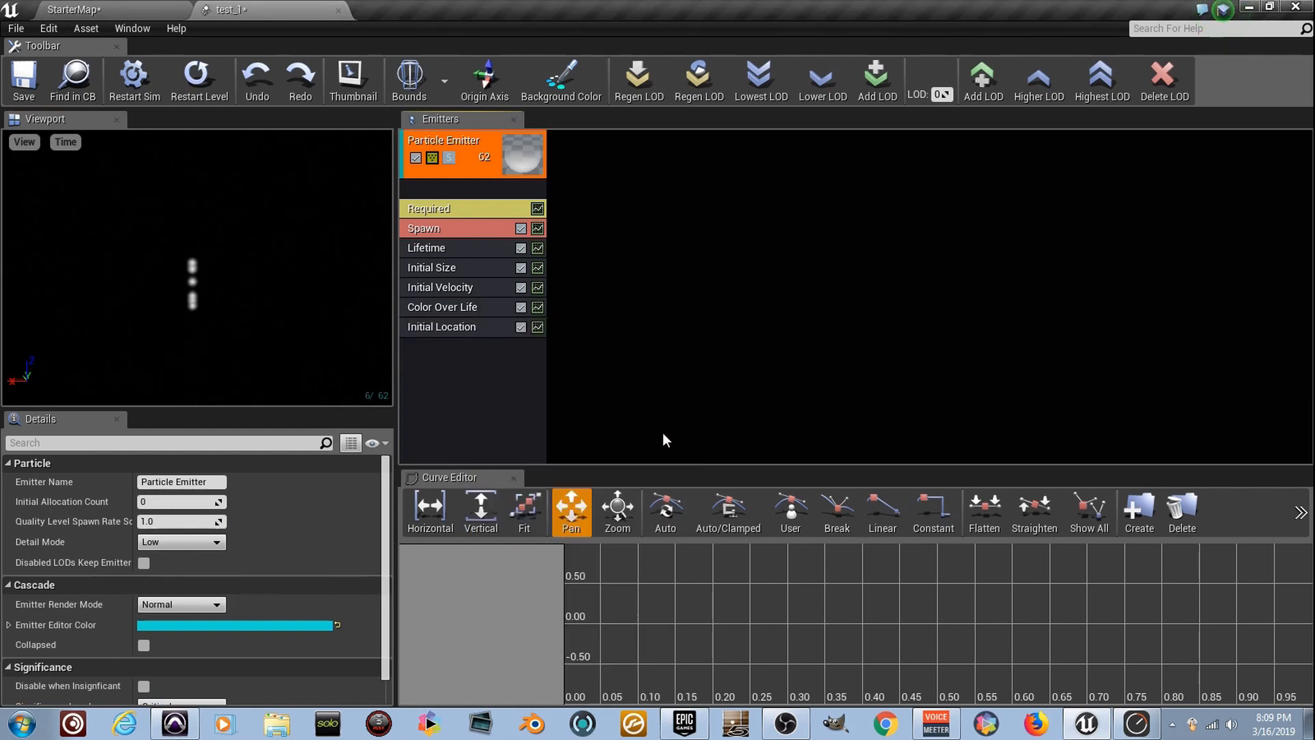
# Set the Initial Location range to a maximum of 20 and a minimum of -20 on X and Y, with Z at 0
pyautogui.click(477, 328)
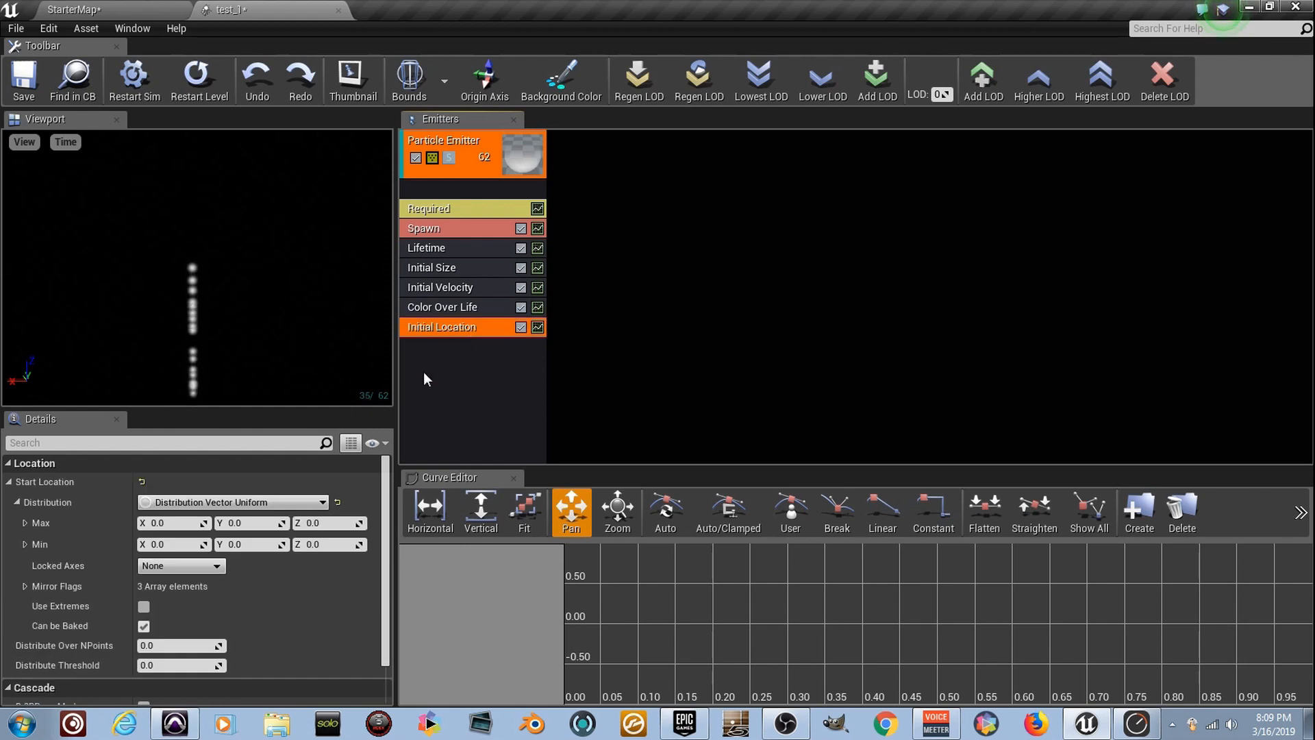
pyautogui.click(181, 523)
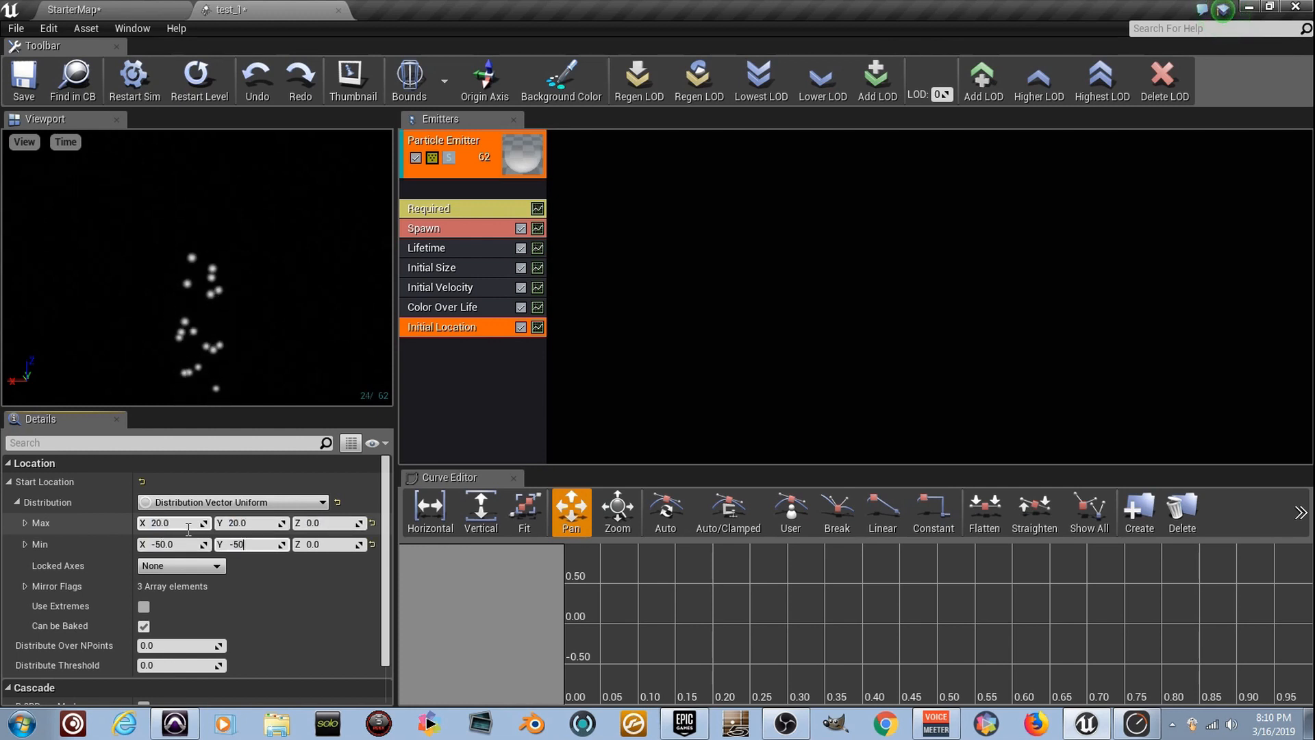
pyautogui.click(171, 545)
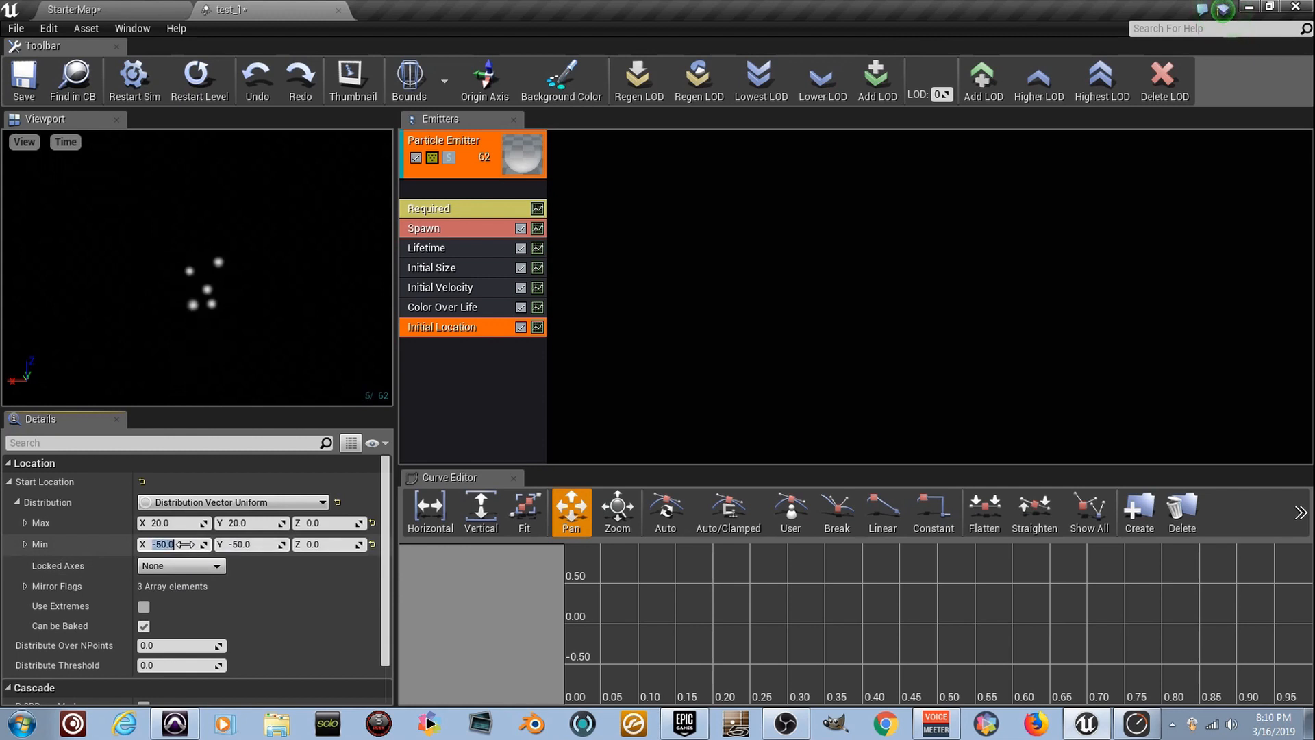
pyautogui.write('-20')
pyautogui.press('Tab')
pyautogui.write('-20')
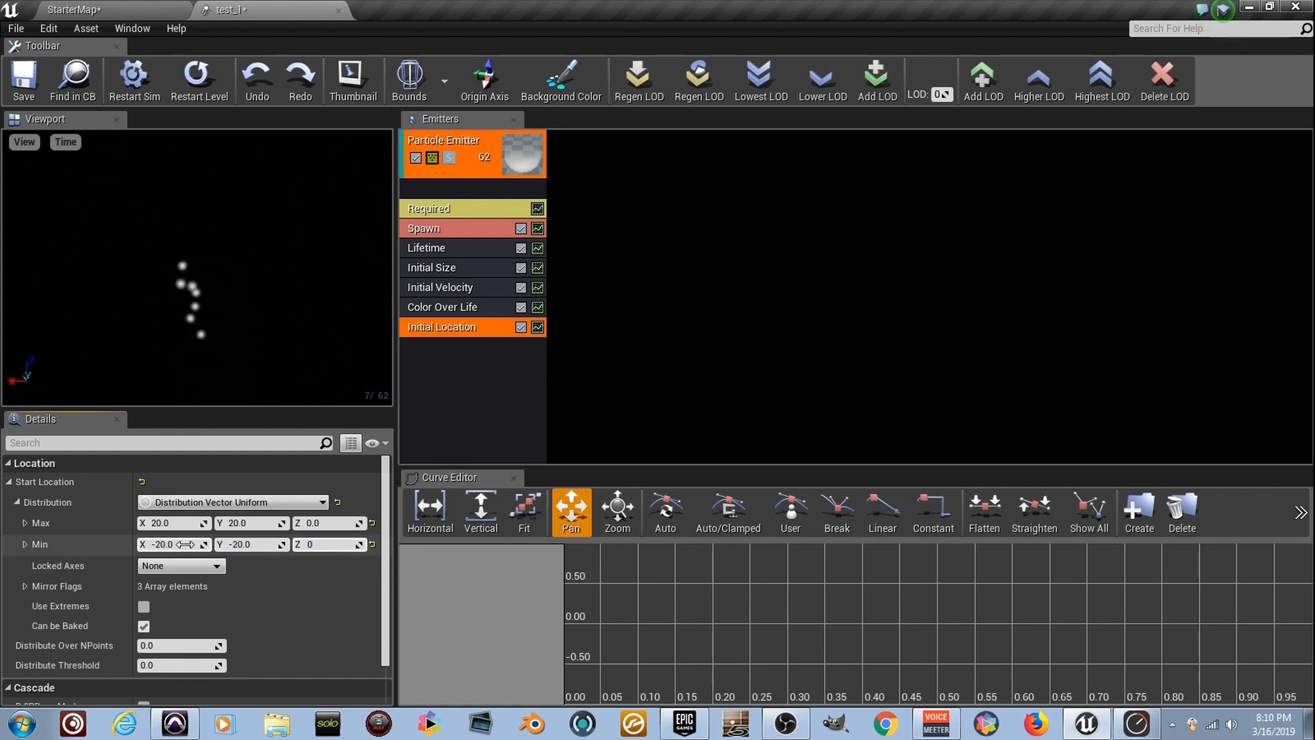
pyautogui.click(284, 270)
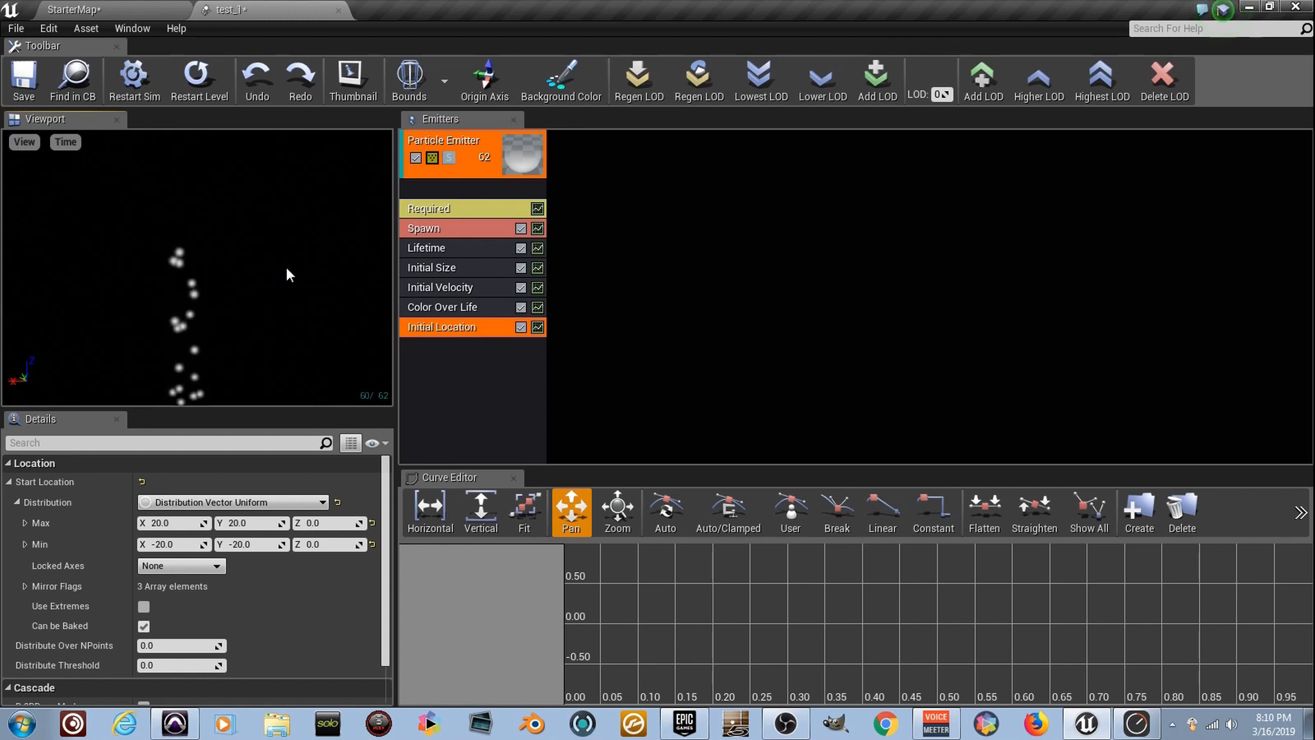
# Add the GPU Sprites type data to the particle emitter
pyautogui.rightClick(487, 190)
pyautogui.moveTo(553, 220)
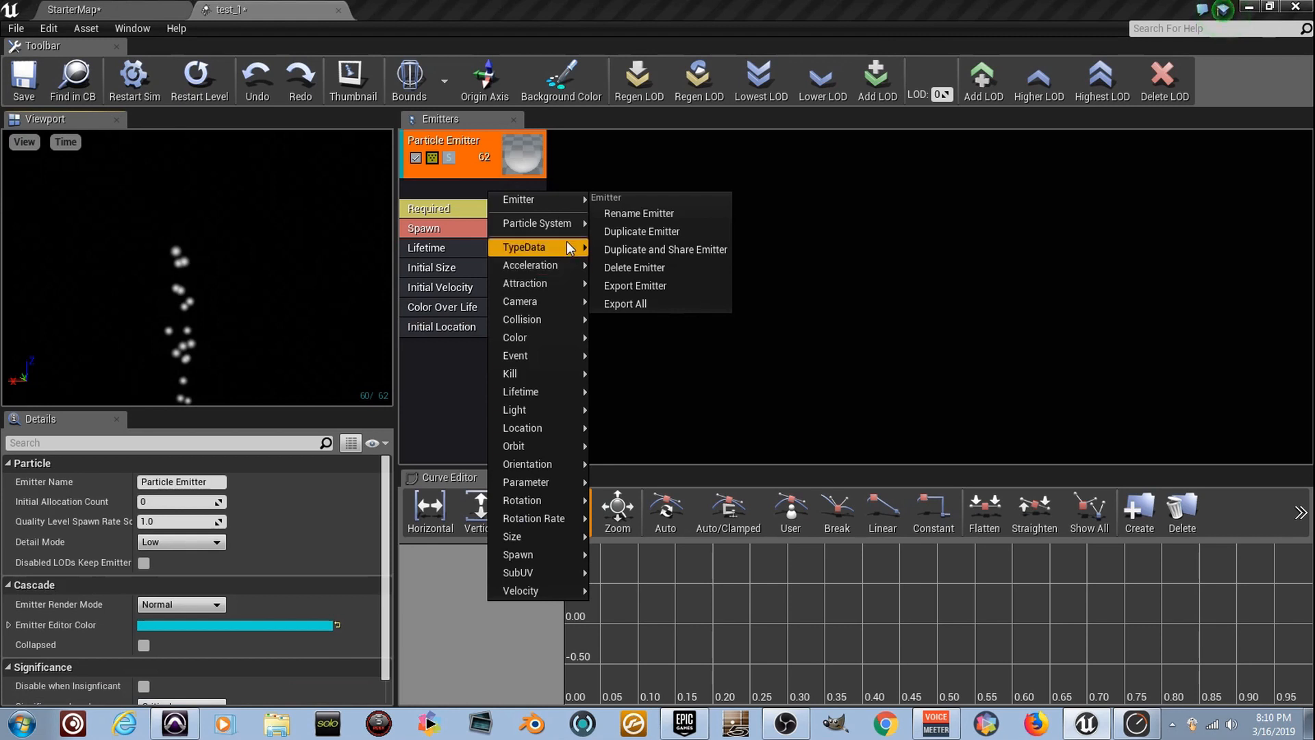
pyautogui.moveTo(567, 248)
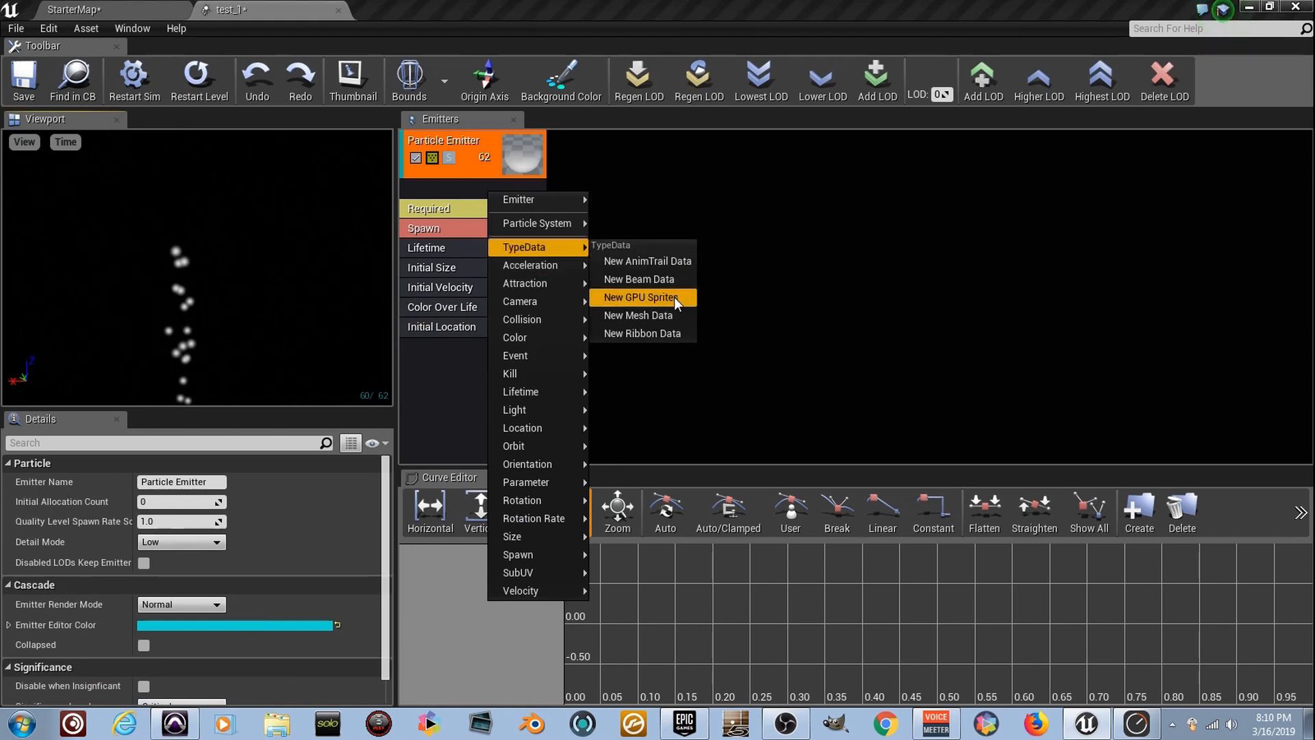
pyautogui.click(647, 298)
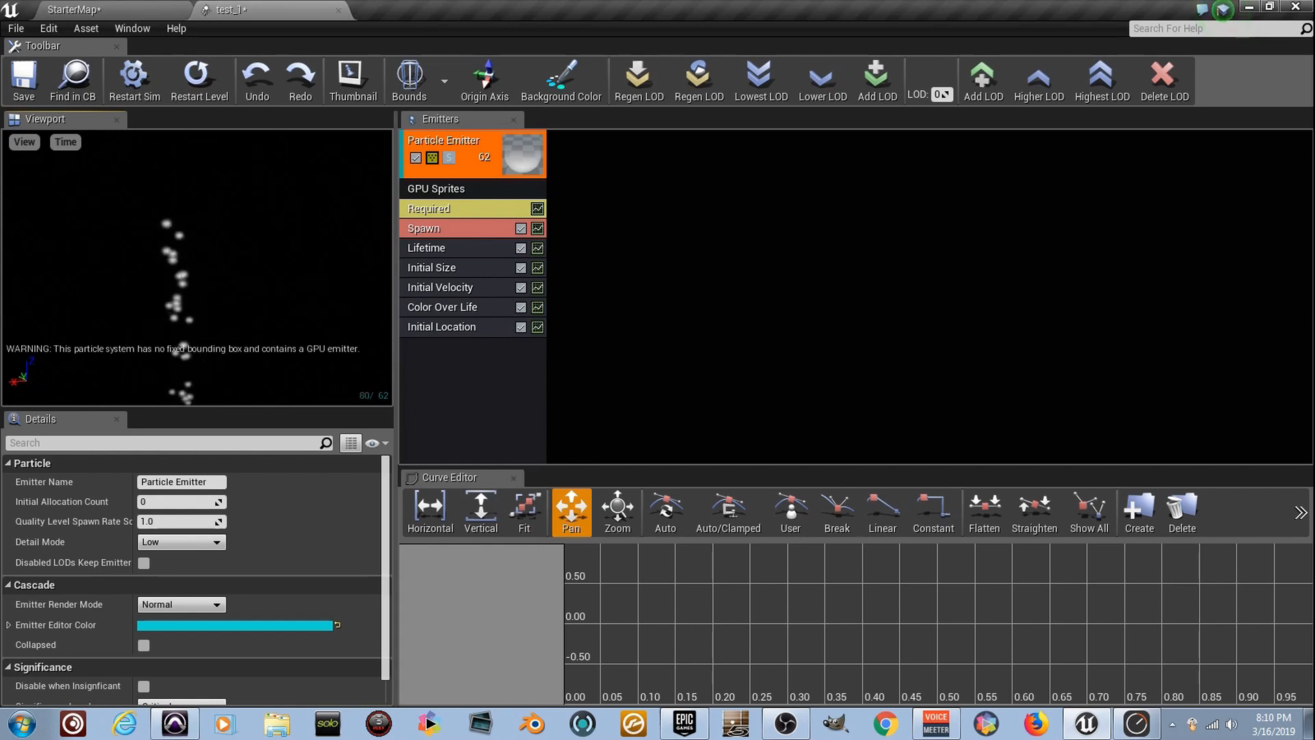
# Raise the Spawn module's constant rate to 100, and finally to 200
pyautogui.click(482, 228)
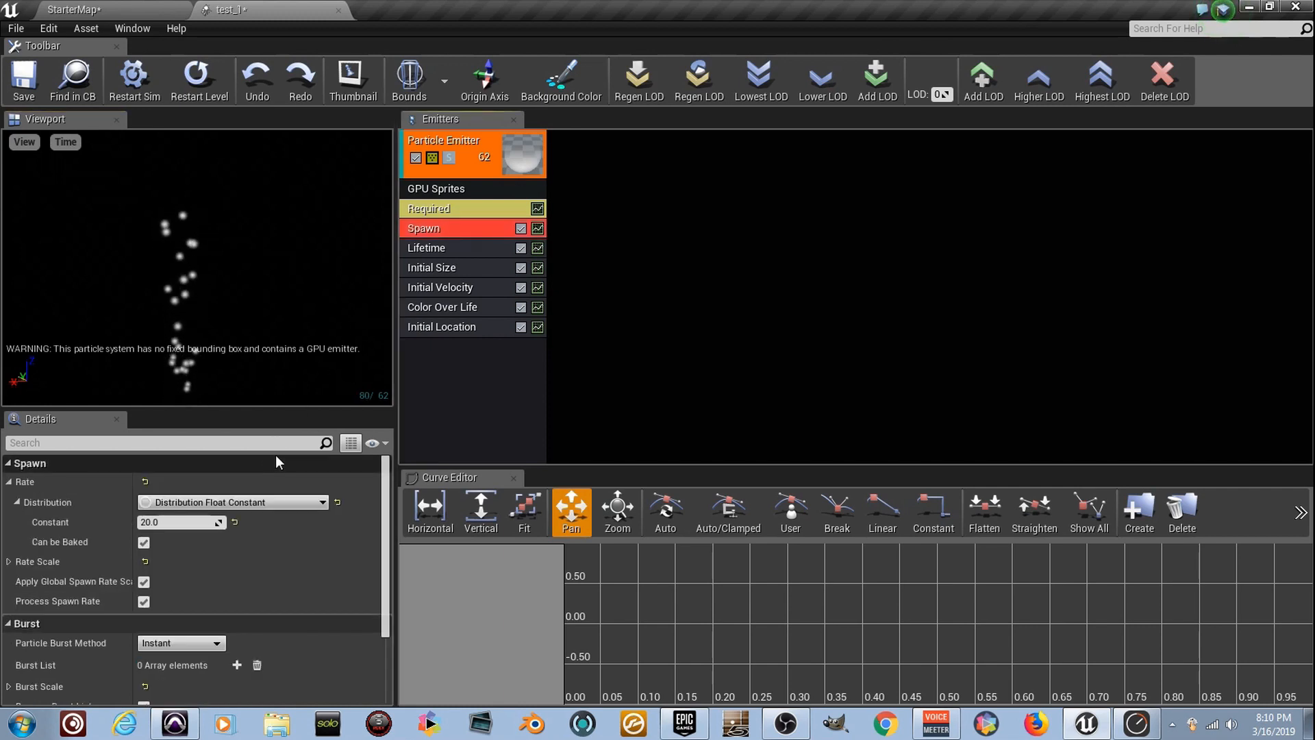
pyautogui.click(208, 523)
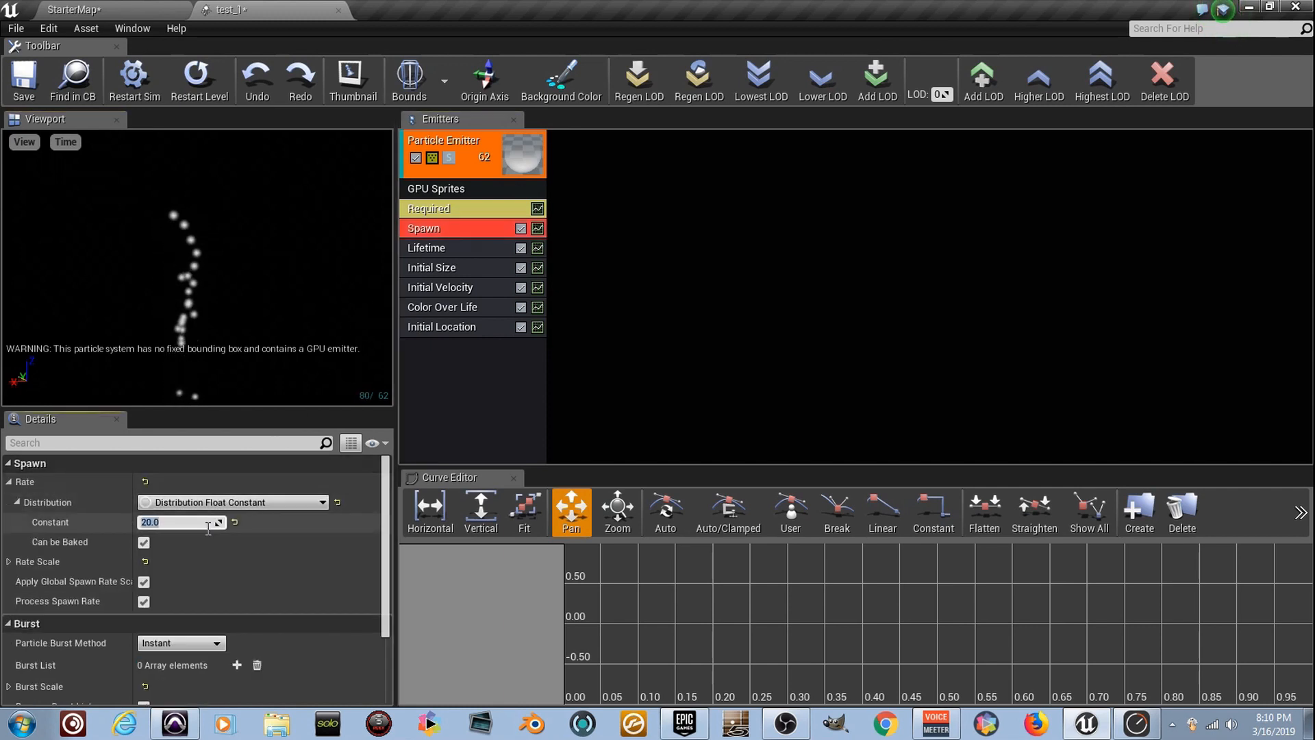
pyautogui.write('10')
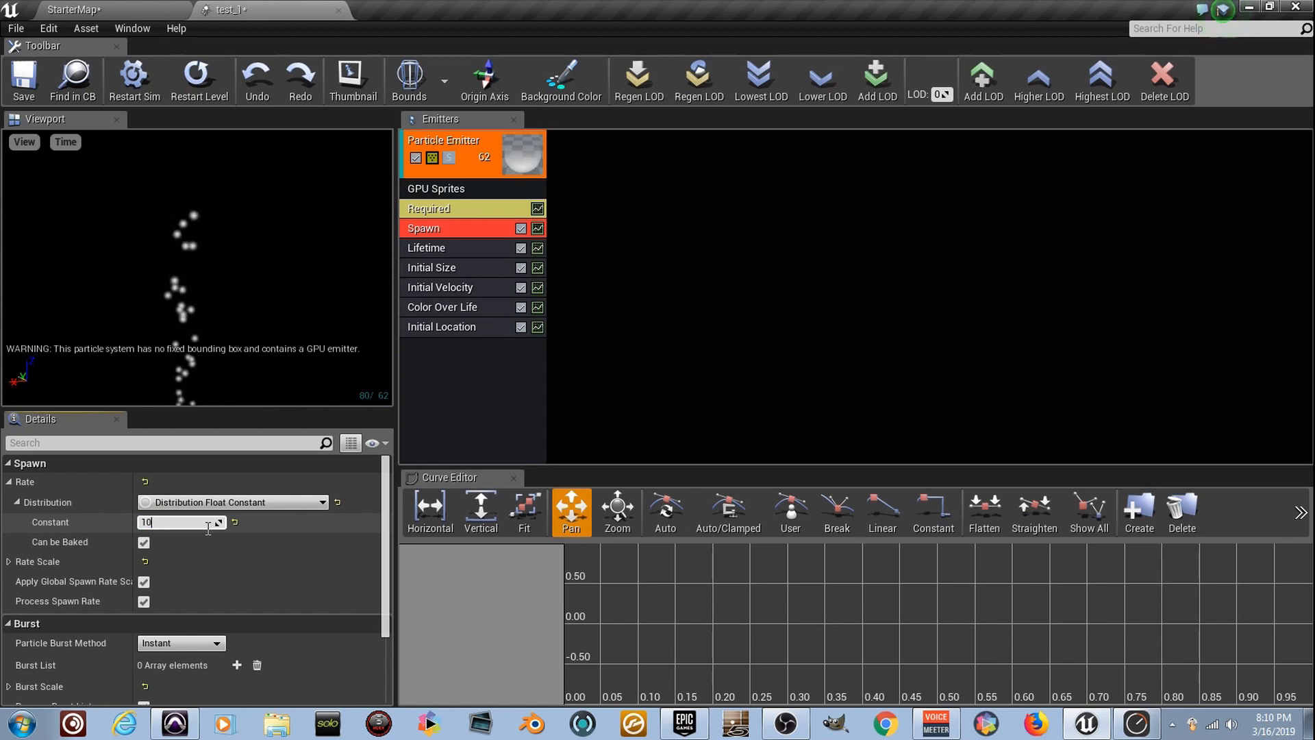
pyautogui.write('200')
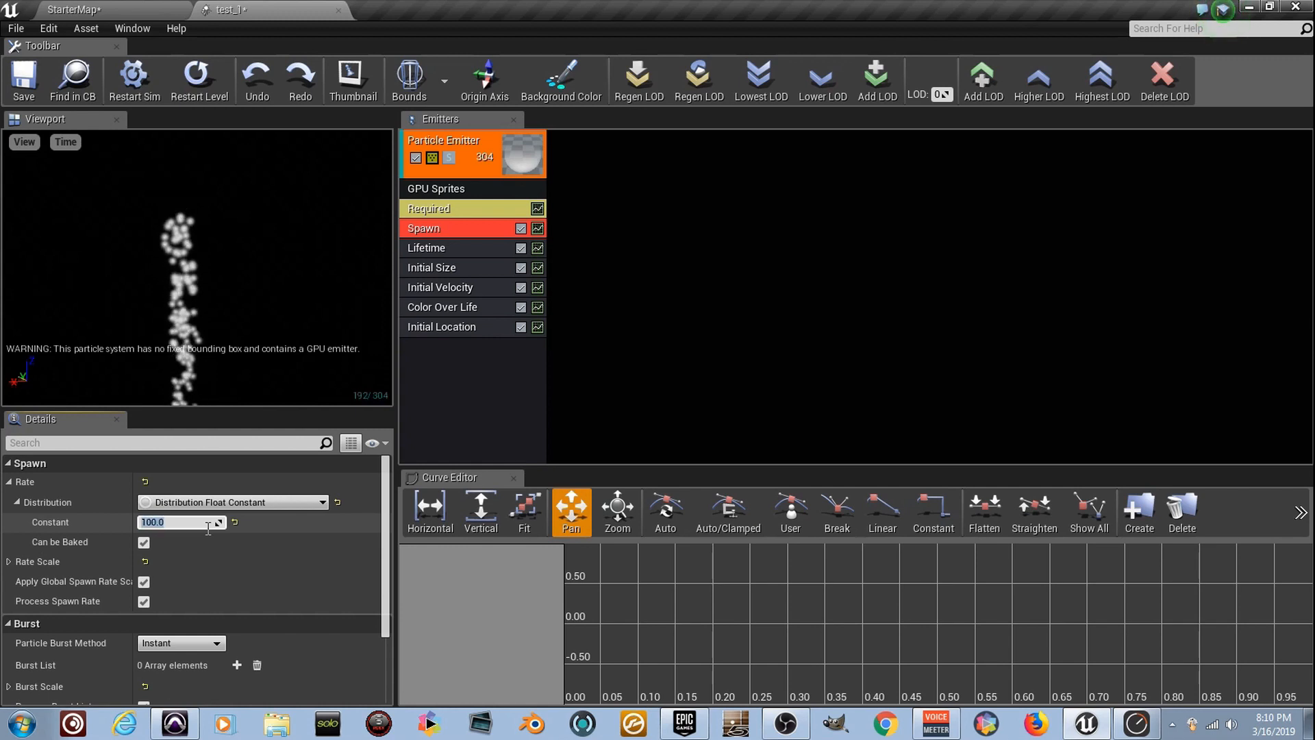
pyautogui.press('Return')
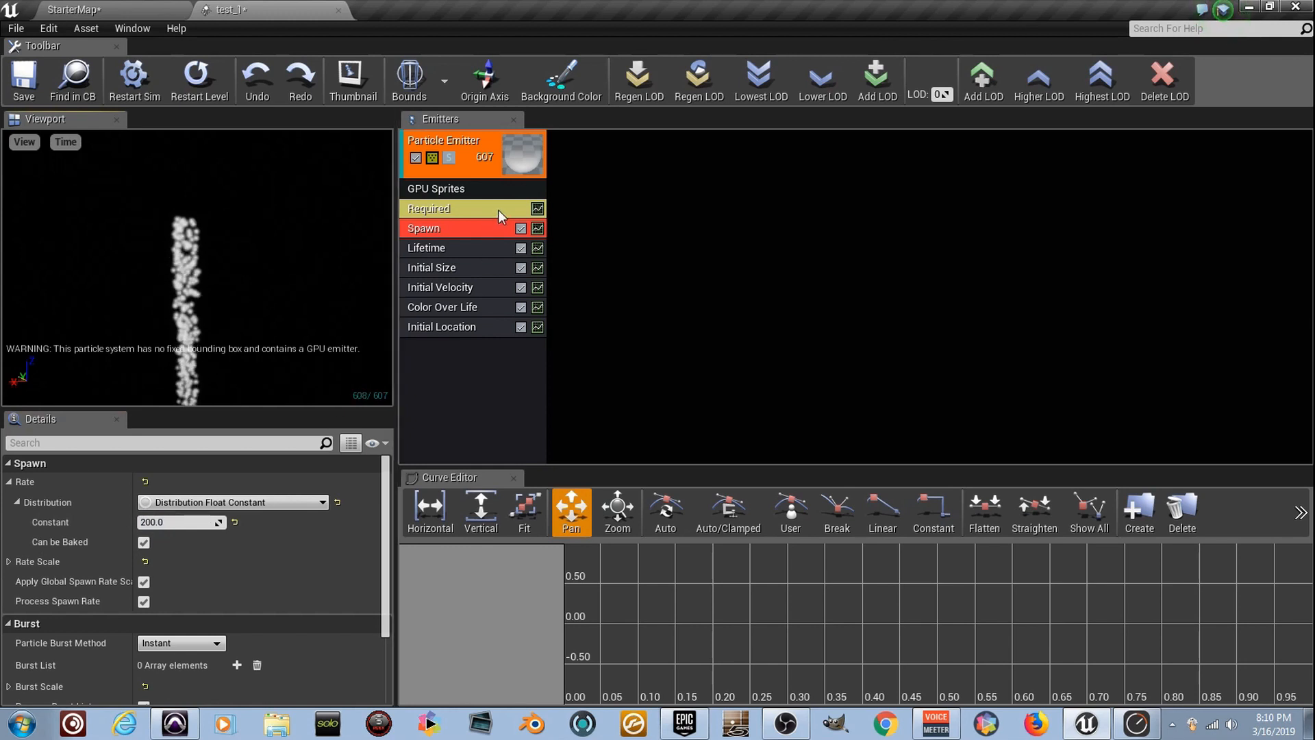
# Set the emitter's screen alignment to PSA Velocity in the Required module
pyautogui.moveTo(324, 231); pyautogui.dragTo(322, 164)
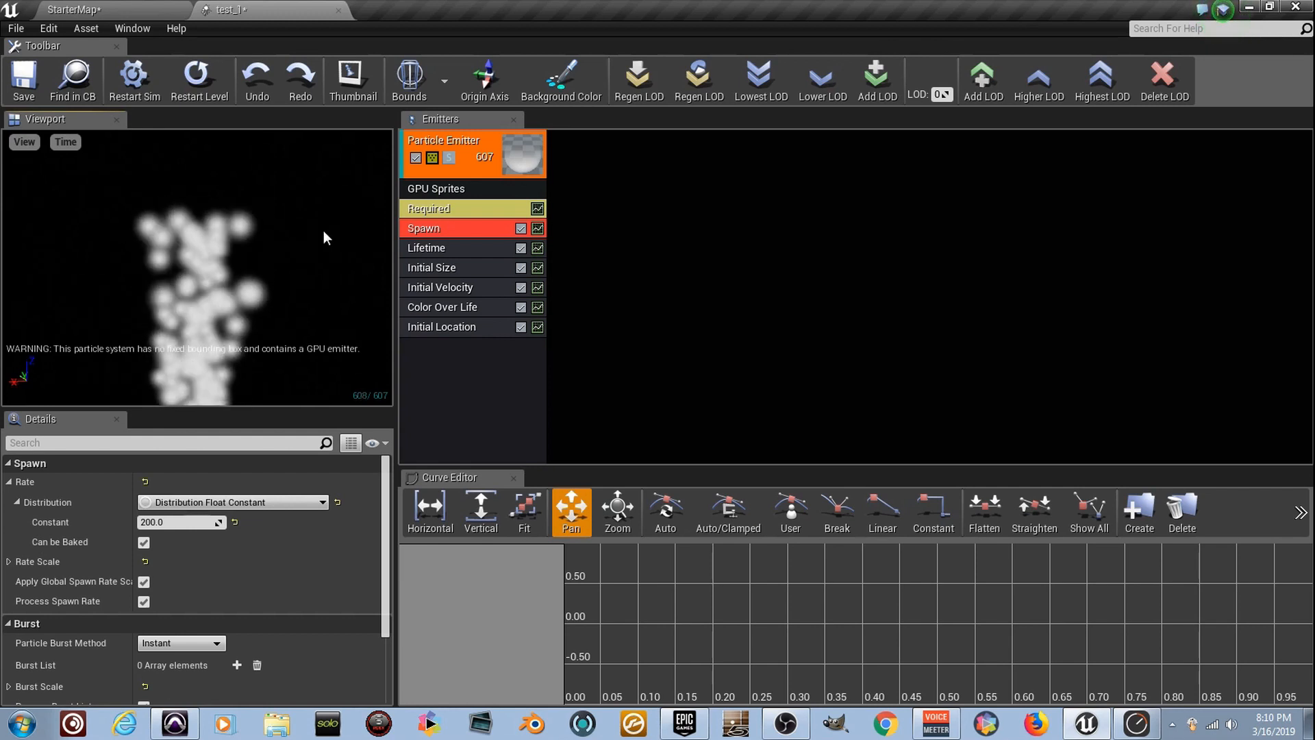
pyautogui.click(480, 212)
pyautogui.scroll(-2, 261, 617)
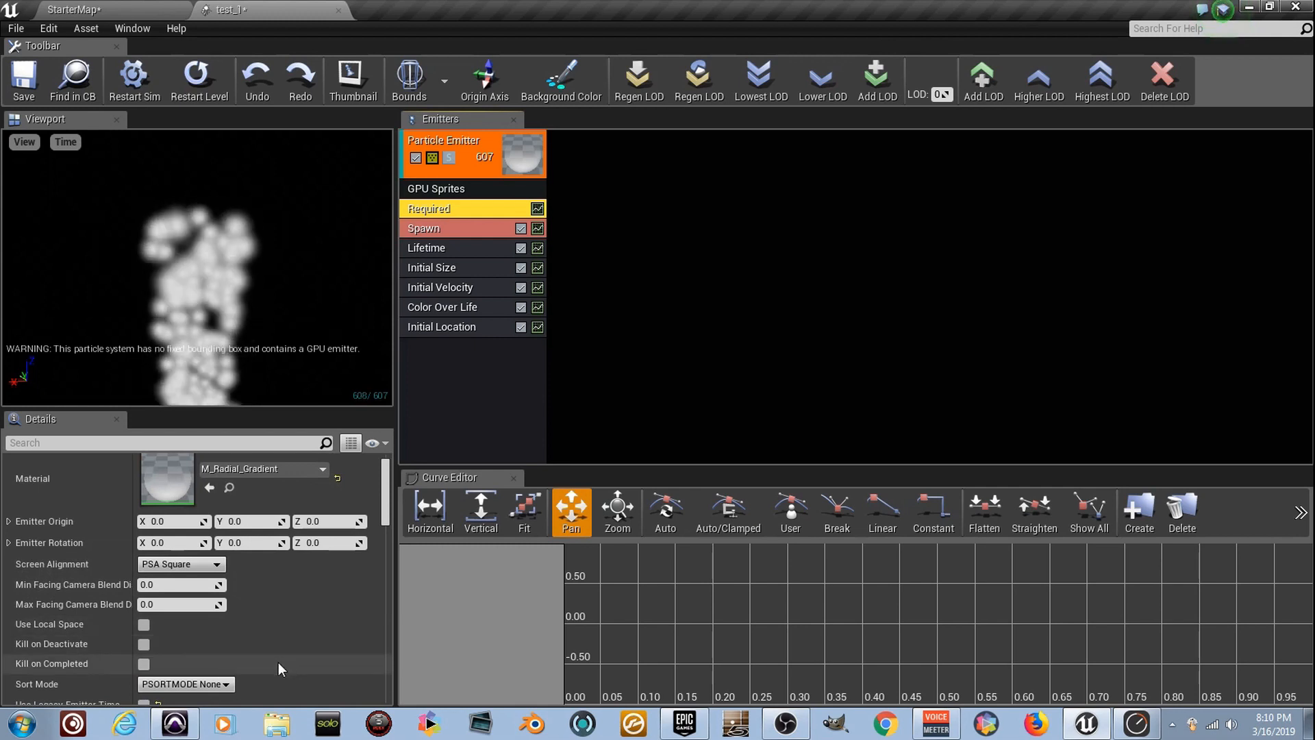
pyautogui.scroll(1, 232, 613)
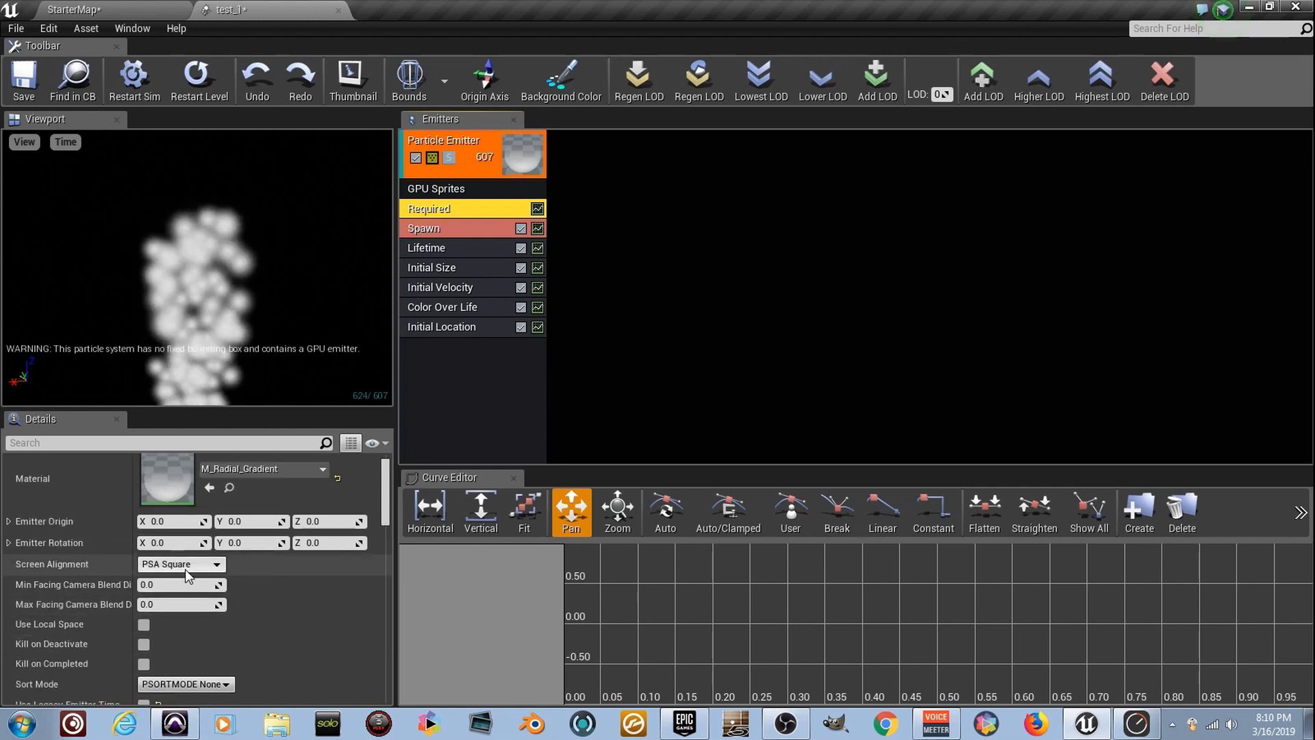
pyautogui.click(209, 566)
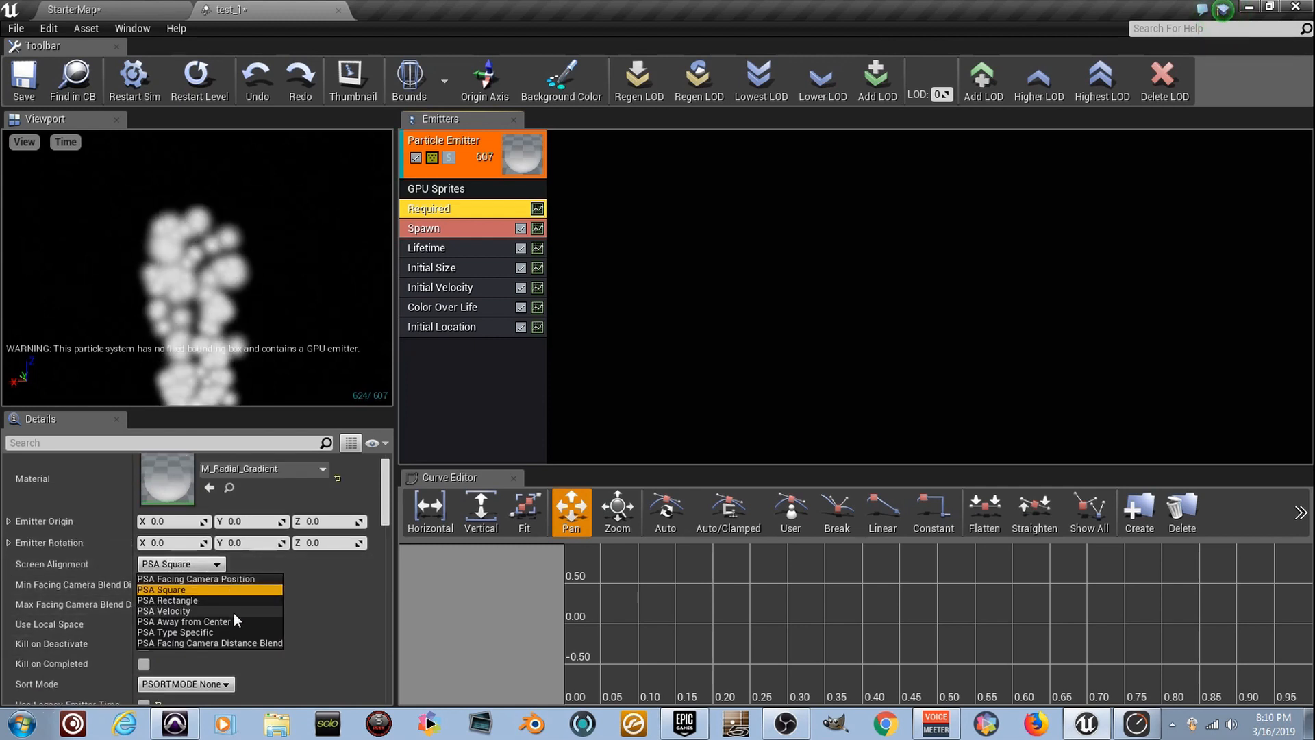
pyautogui.click(233, 611)
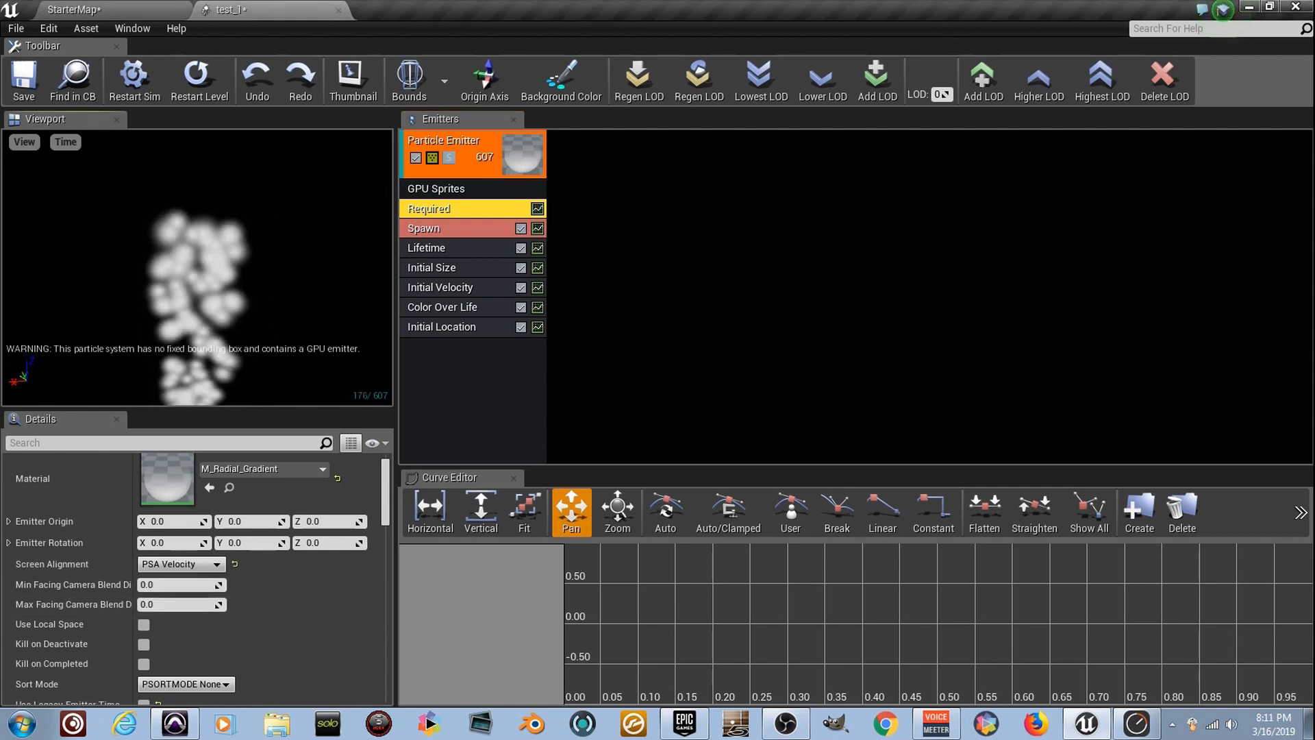
# Set the Initial Size module's maximum and minimum both to X 10, Y 200 and Z 0
pyautogui.click(484, 270)
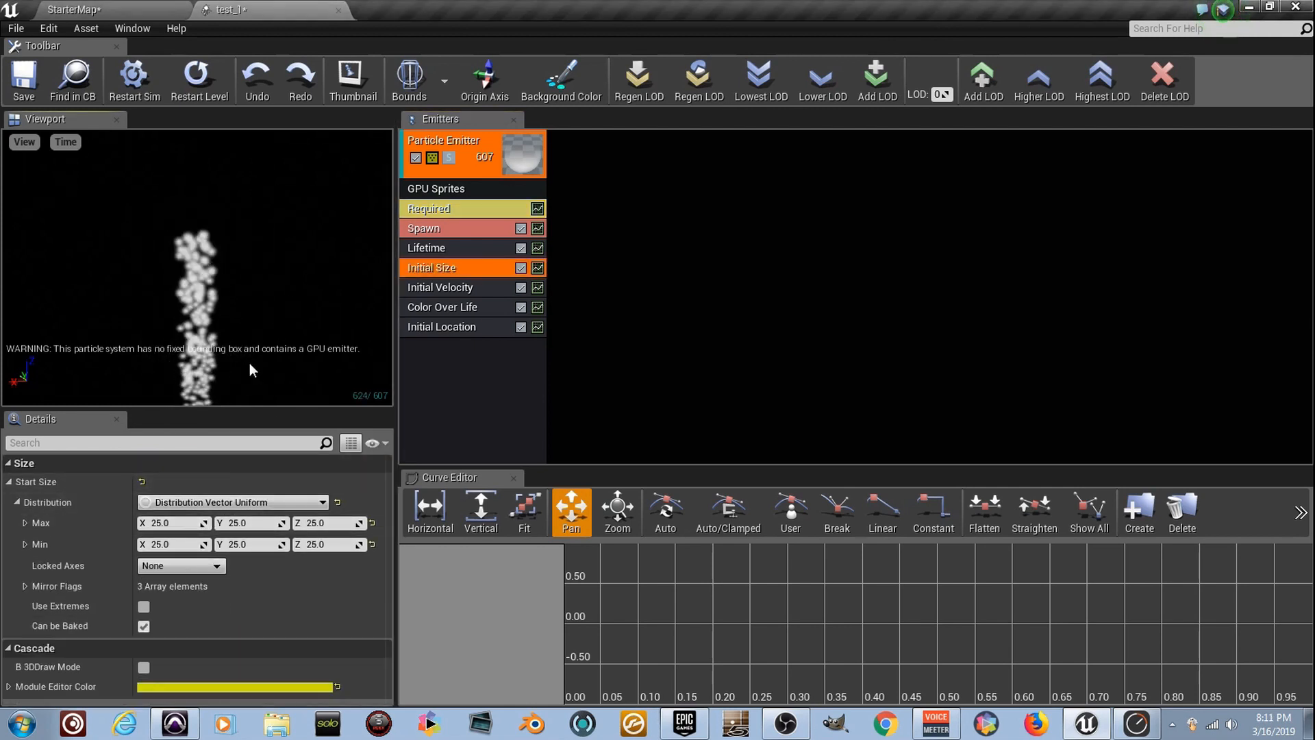
pyautogui.click(183, 524)
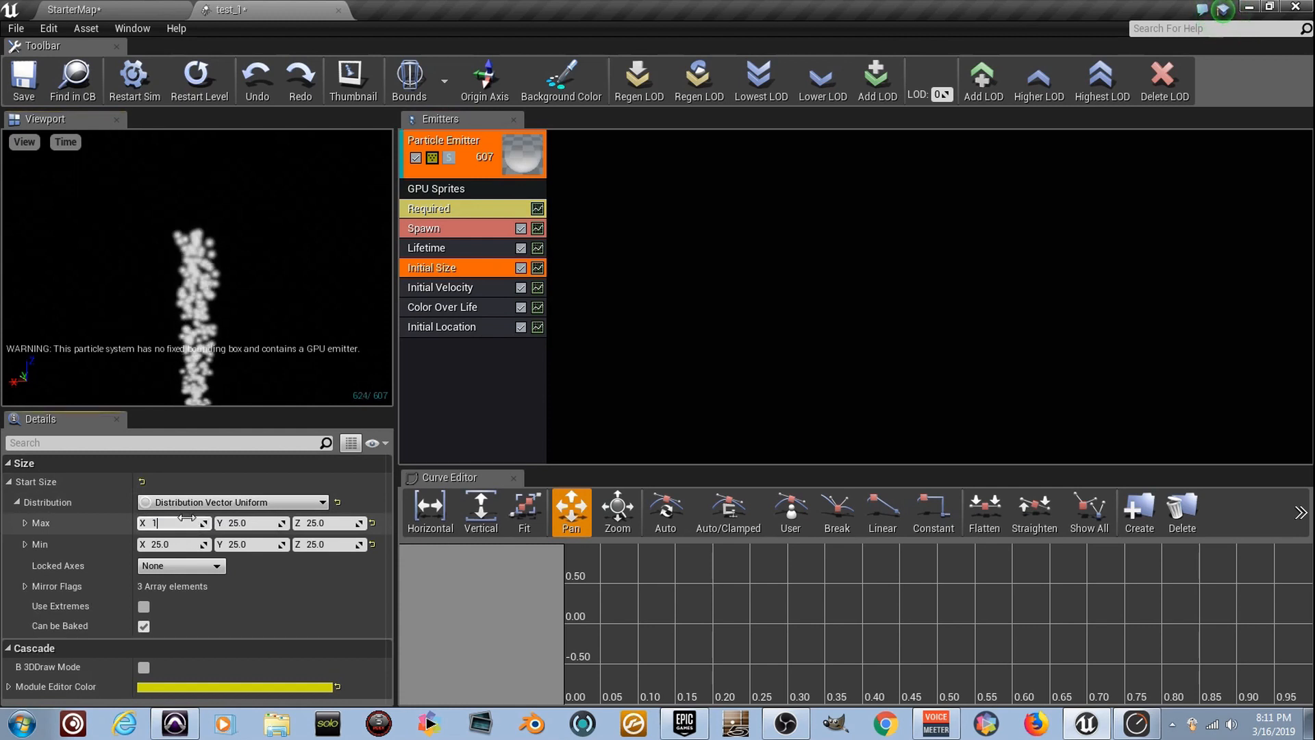
pyautogui.write('10')
pyautogui.press('Tab')
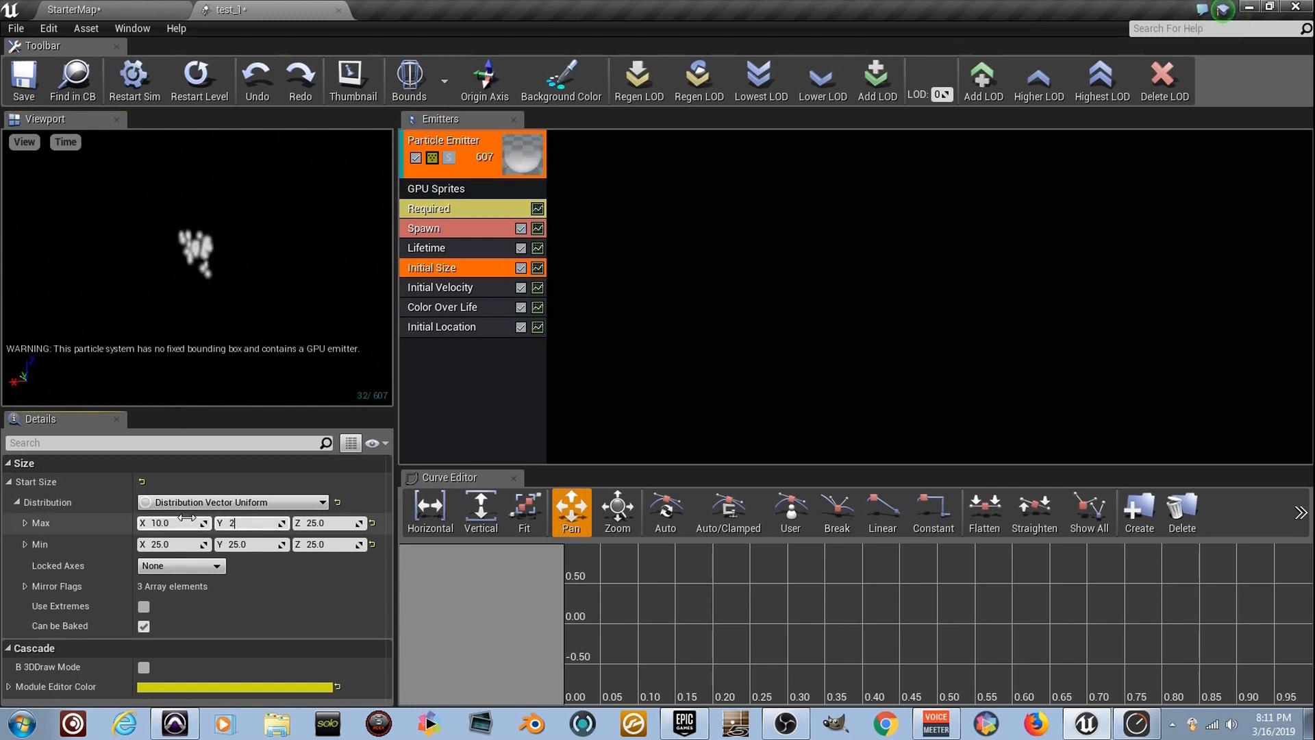
pyautogui.press('Tab')
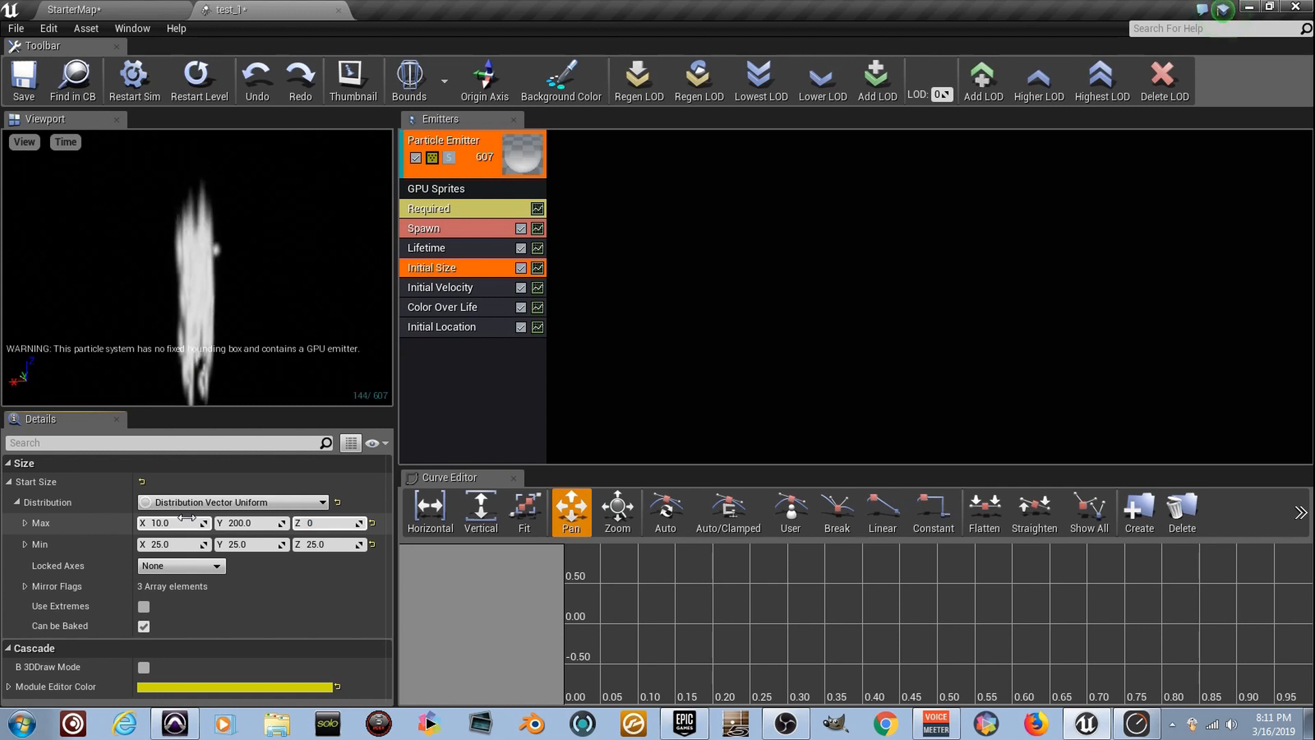
pyautogui.press('Tab')
pyautogui.write('10')
pyautogui.press('Tab')
pyautogui.write('200')
pyautogui.press('Tab')
pyautogui.write('0')
pyautogui.press('Return')
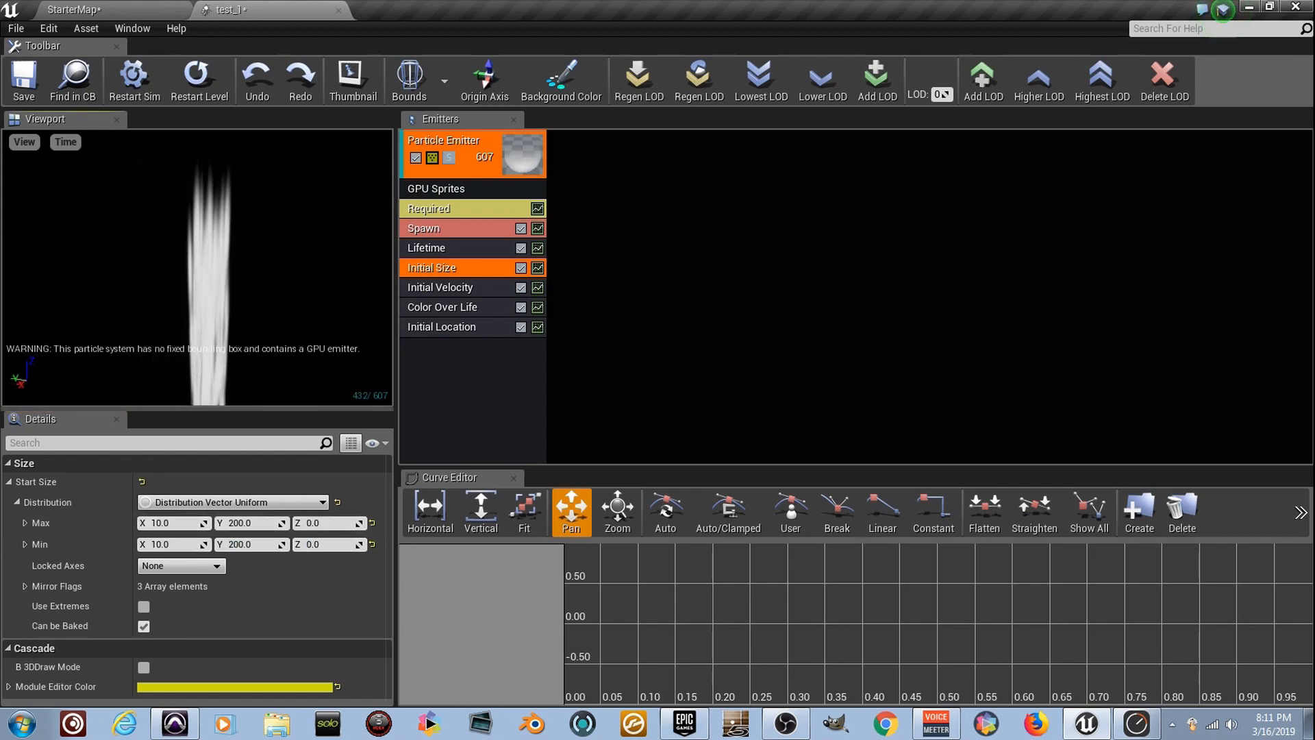
# Try a constant rate of 5 in the Spawn module, and set it back to 200
pyautogui.click(533, 231)
pyautogui.click(201, 522)
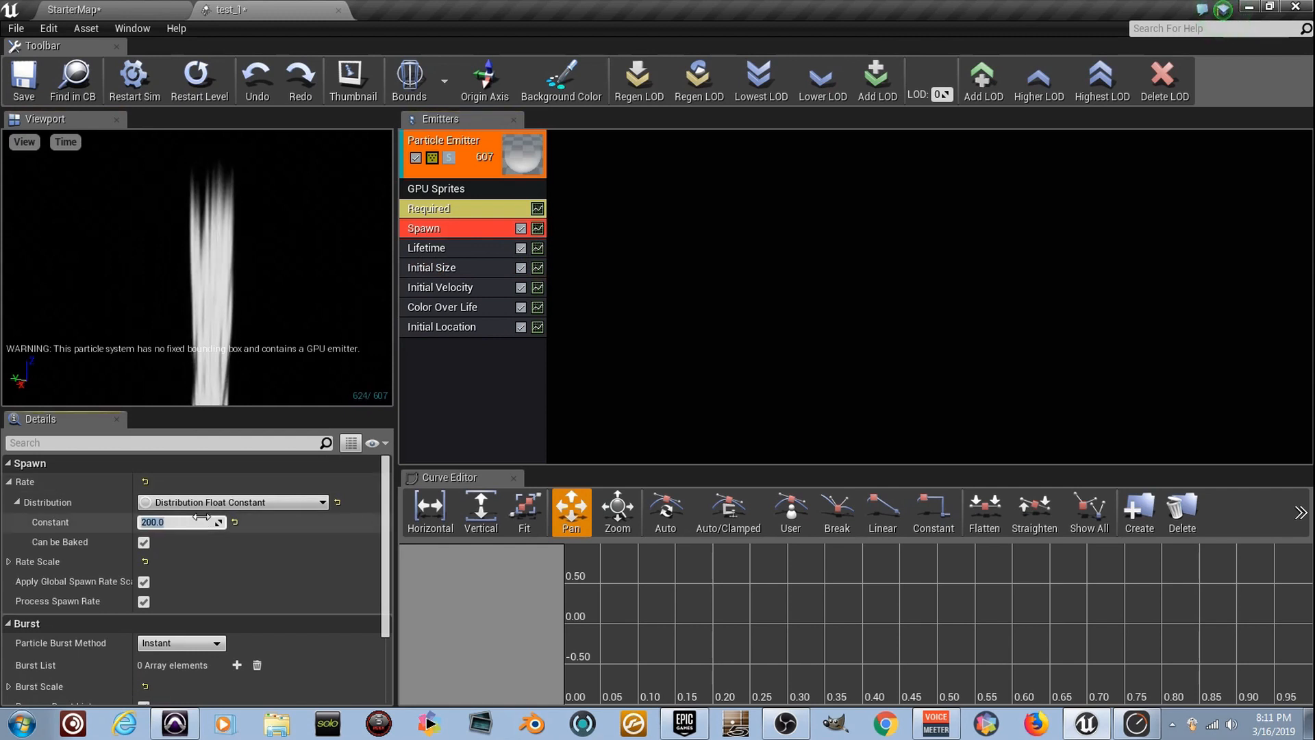
pyautogui.write('5.0')
pyautogui.press('Return')
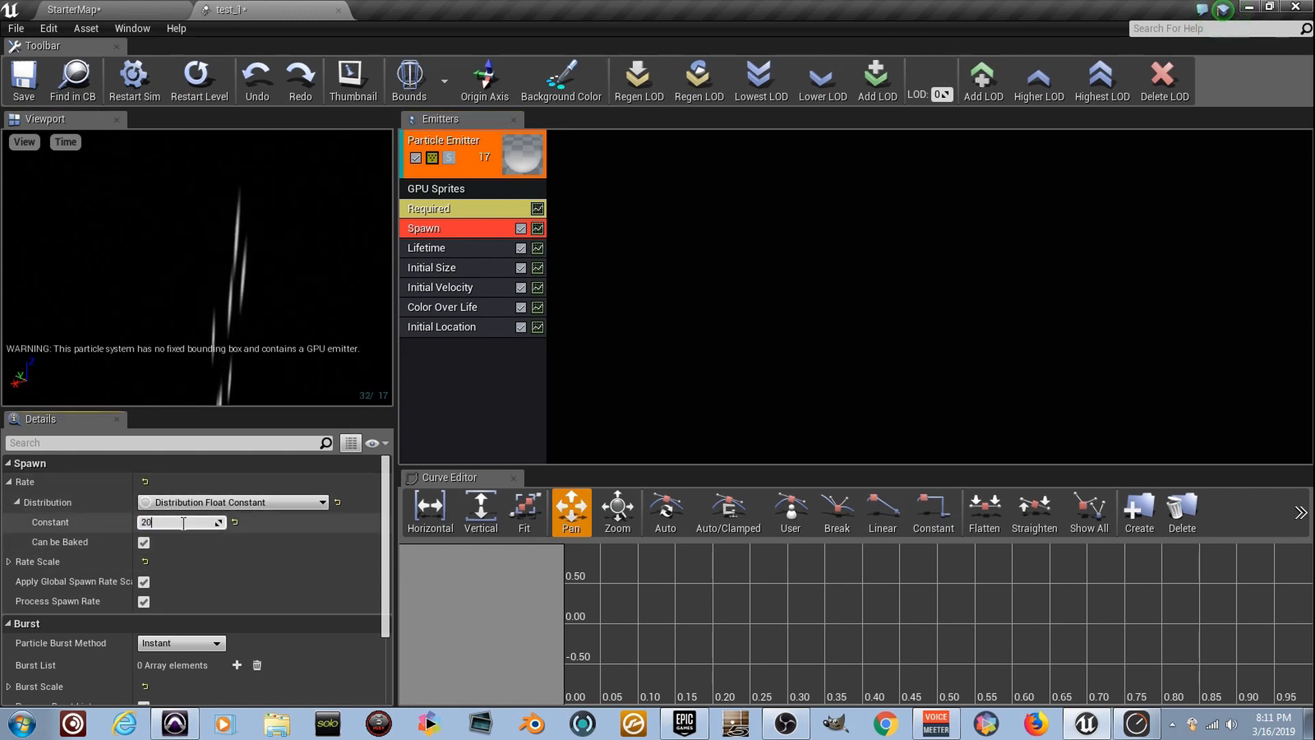
pyautogui.press('Return')
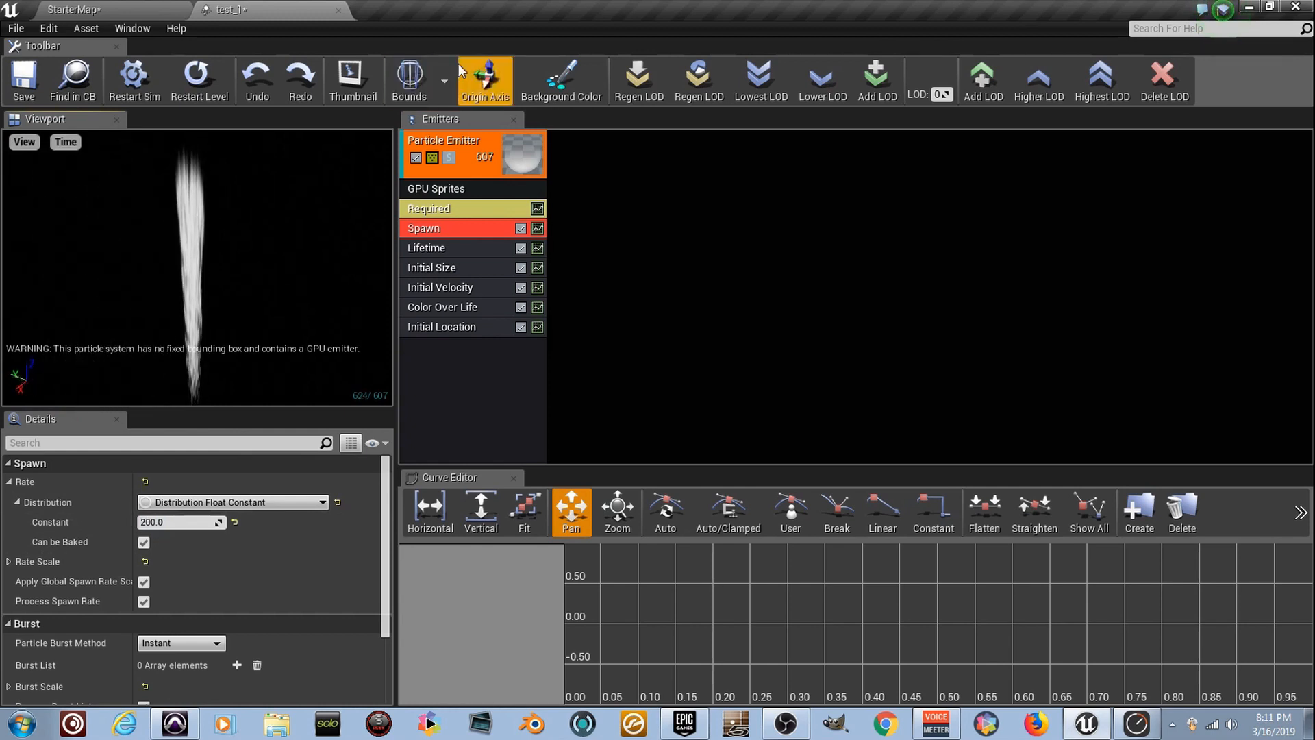
# Set fixed bounds for the particle system and restart its simulation
pyautogui.click(442, 82)
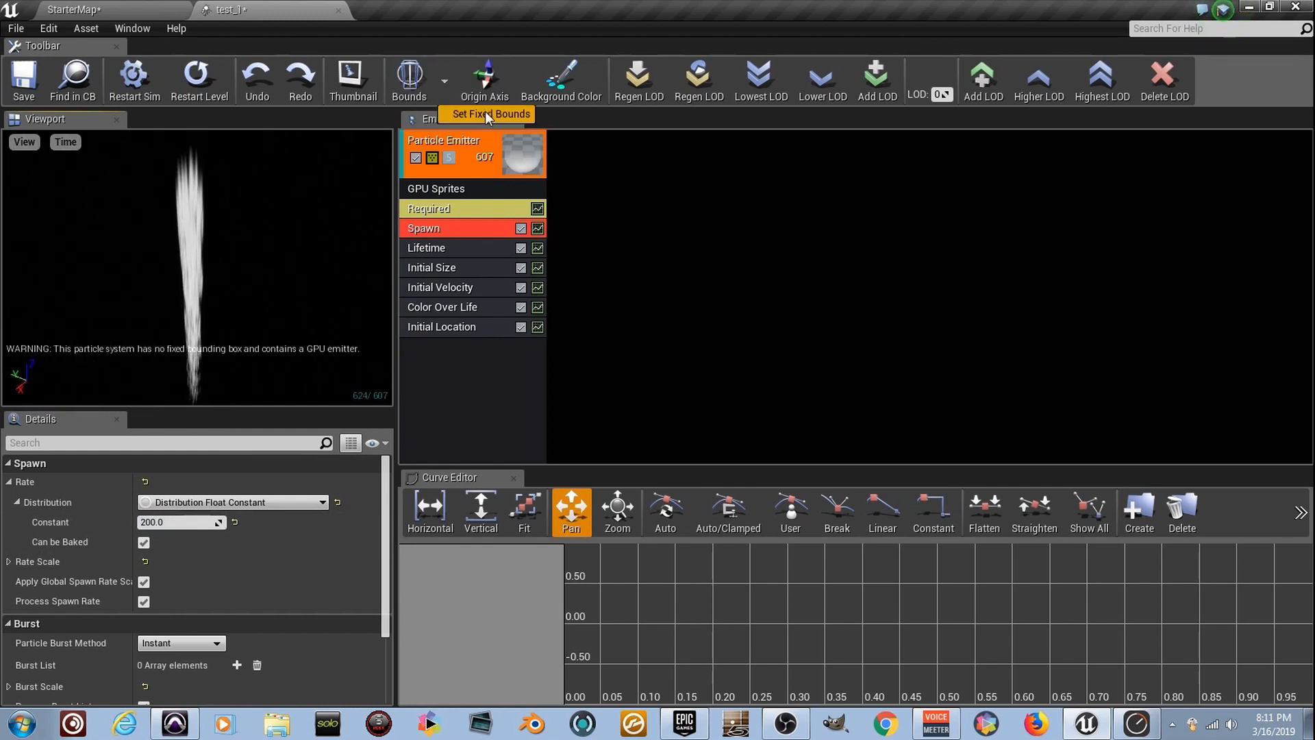
pyautogui.click(488, 114)
pyautogui.click(135, 88)
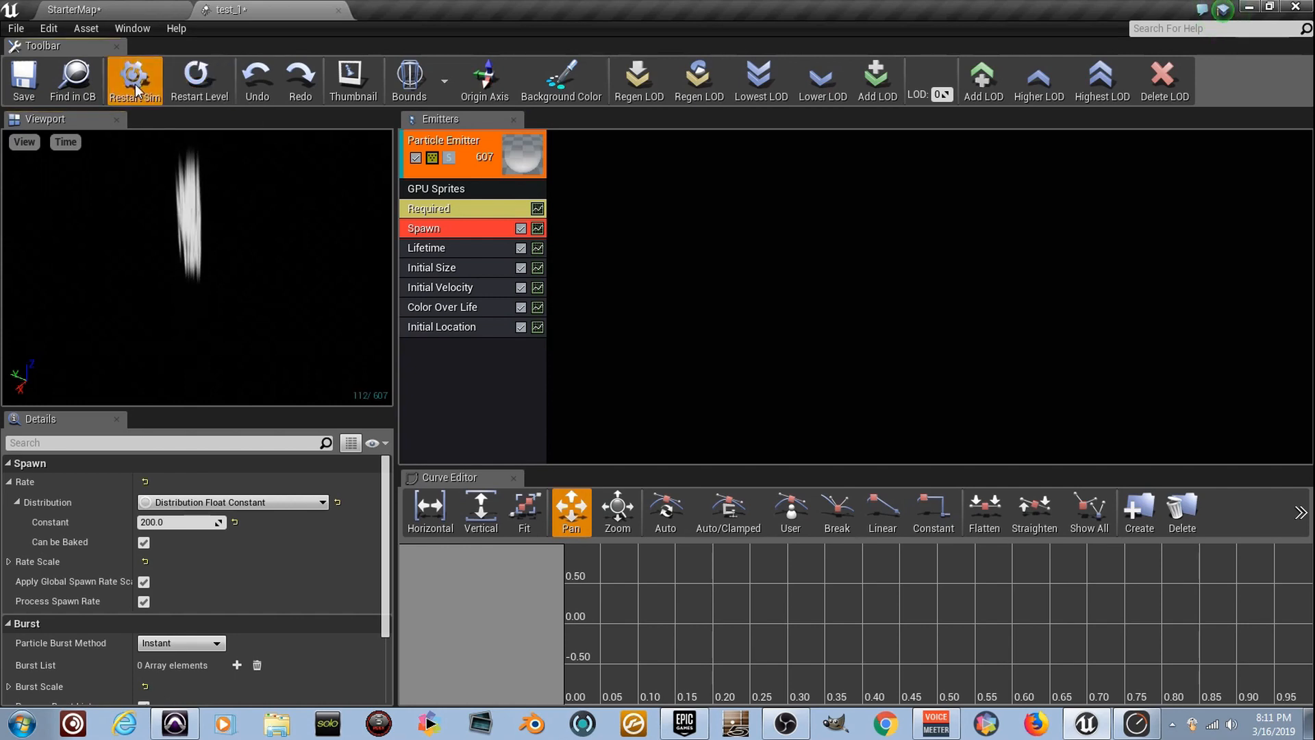
# Place the test_1 particle system in the StarterMap level and raise it above the ground plane to a Z location of about 3590
pyautogui.click(130, 8)
pyautogui.moveTo(208, 504); pyautogui.dragTo(687, 100)
pyautogui.moveTo(687, 100)
pyautogui.mouseDown(button='right')
pyautogui.moveTo(686, 199)
pyautogui.moveTo(688, 118)
pyautogui.mouseUp(button='right')
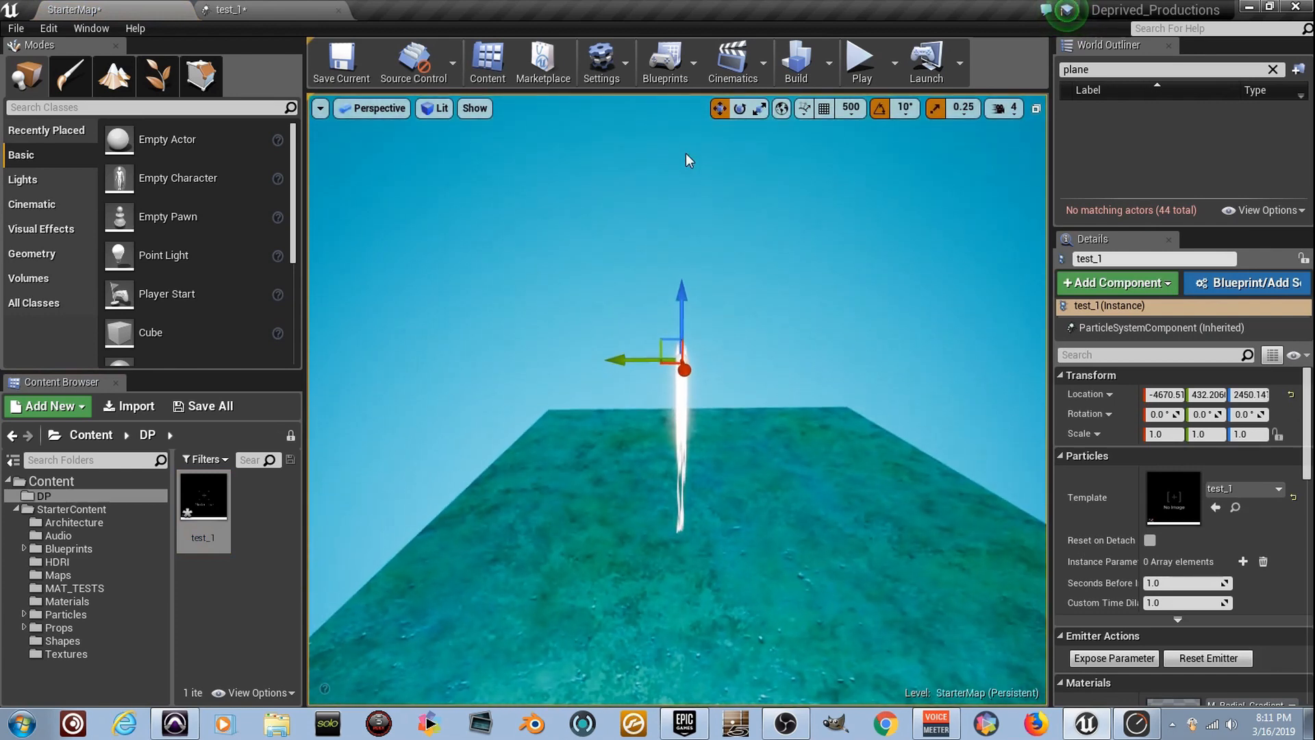
pyautogui.moveTo(680, 295); pyautogui.dragTo(681, 117)
pyautogui.moveTo(689, 236); pyautogui.dragTo(689, 165, button='right')
pyautogui.moveTo(685, 297); pyautogui.dragTo(684, 208)
pyautogui.moveTo(685, 211)
pyautogui.mouseDown(button='right')
pyautogui.moveTo(686, 180)
pyautogui.moveTo(686, 231)
pyautogui.moveTo(685, 27)
pyautogui.moveTo(685, 211)
pyautogui.mouseUp(button='right')
# Duplicate the placed particle system twice along the Y axis to form a row of three evenly spaced streams
pyautogui.press('s')
pyautogui.press('w')
pyautogui.press('w')
pyautogui.press('w')
pyautogui.press('s')
pyautogui.press('s')
pyautogui.press('s')
pyautogui.keyDown('alt'); pyautogui.moveTo(639, 286); pyautogui.dragTo(737, 283); pyautogui.keyUp('alt')
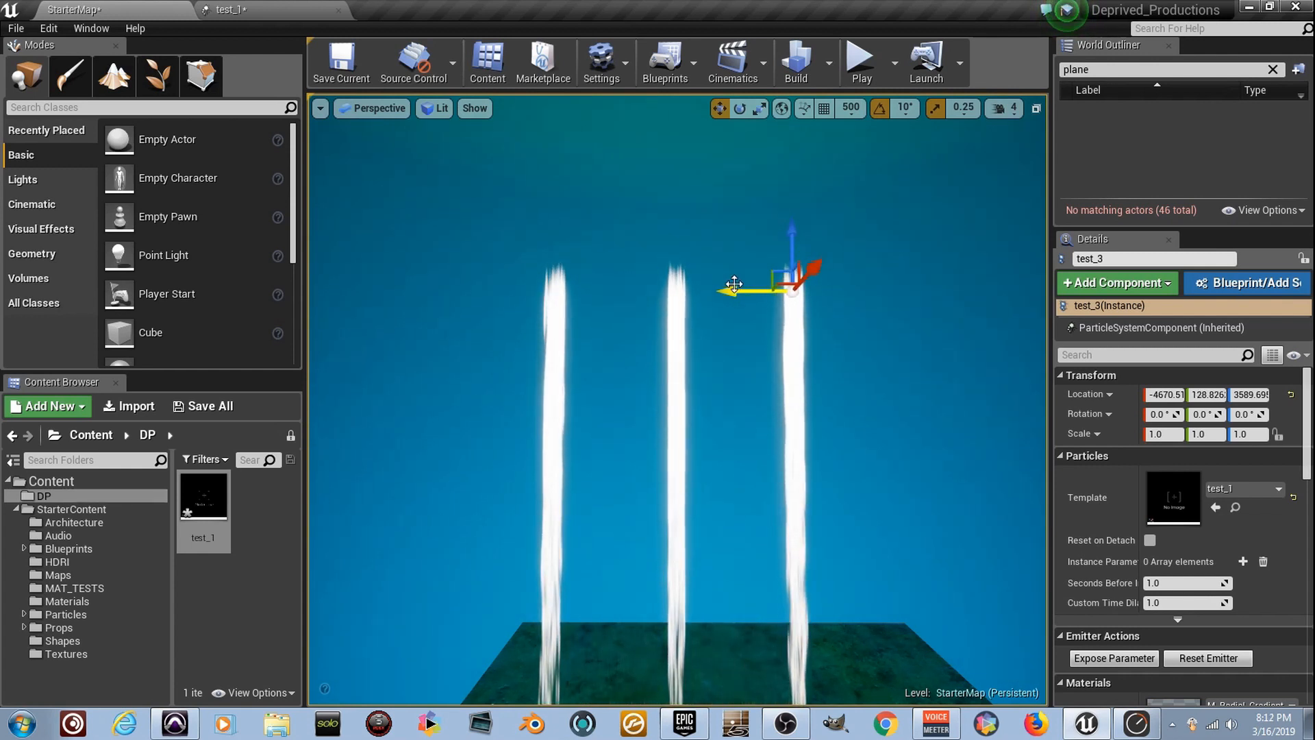
pyautogui.moveTo(779, 267); pyautogui.dragTo(785, 289, button='right')
pyautogui.press('s')
pyautogui.moveTo(678, 399)
pyautogui.mouseDown(button='right')
pyautogui.moveTo(666, 379)
pyautogui.moveTo(680, 381)
pyautogui.mouseUp(button='right')
pyautogui.press('w')
pyautogui.moveTo(769, 384); pyautogui.dragTo(766, 369, button='right')
pyautogui.press('w')
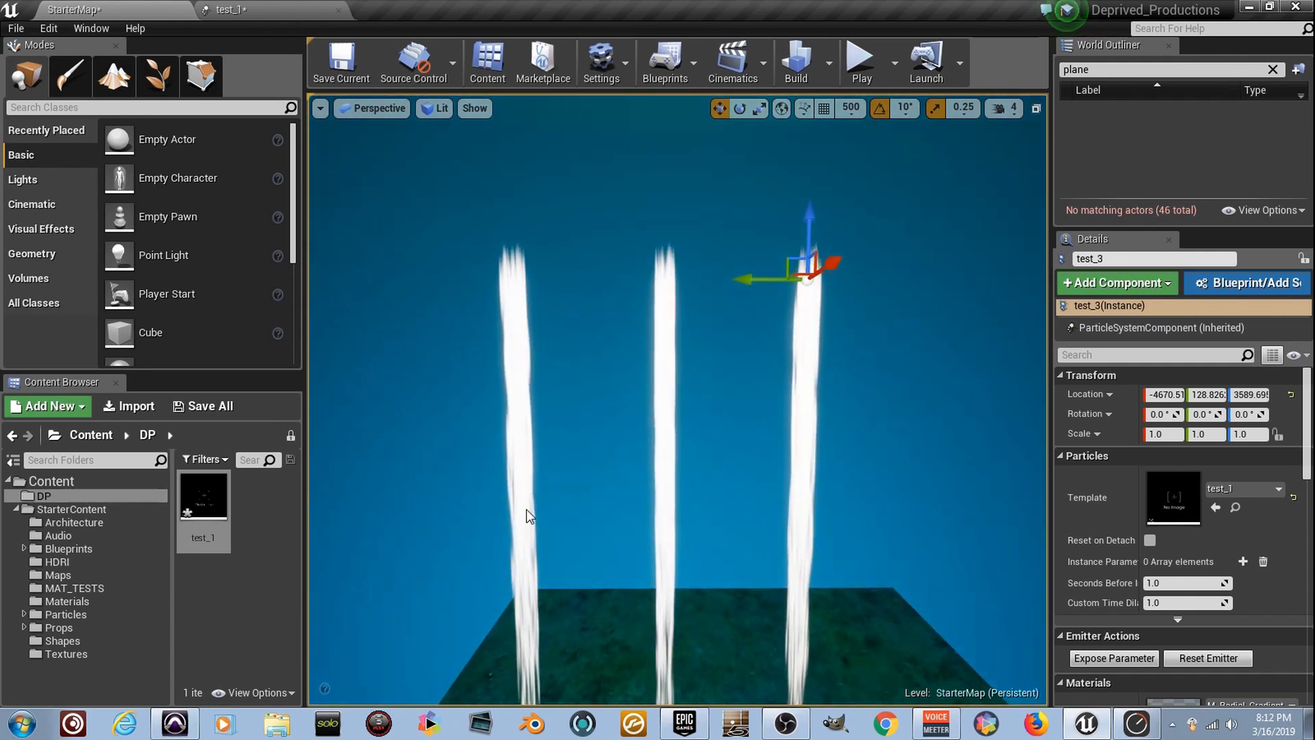
# Reopen the test_1 particle system and add a third point to the Color Over Life constant curve
pyautogui.doubleClick(220, 507)
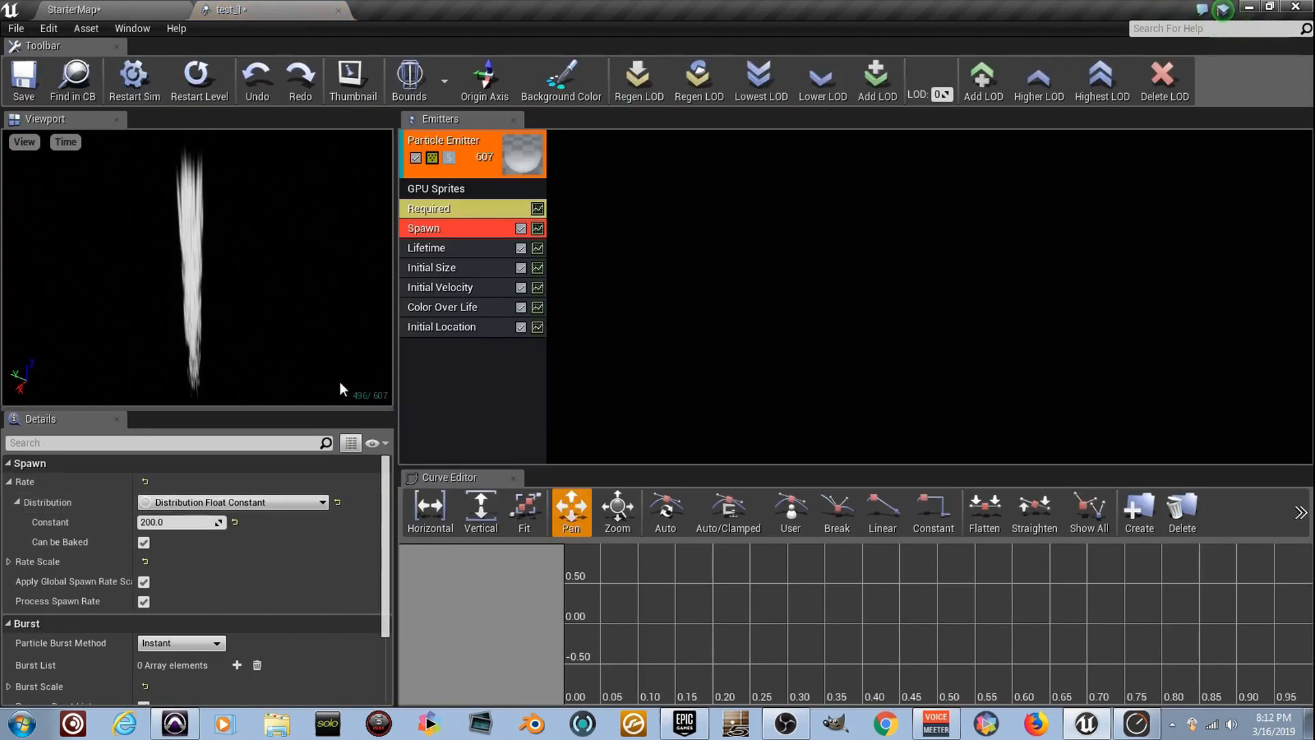
pyautogui.click(482, 309)
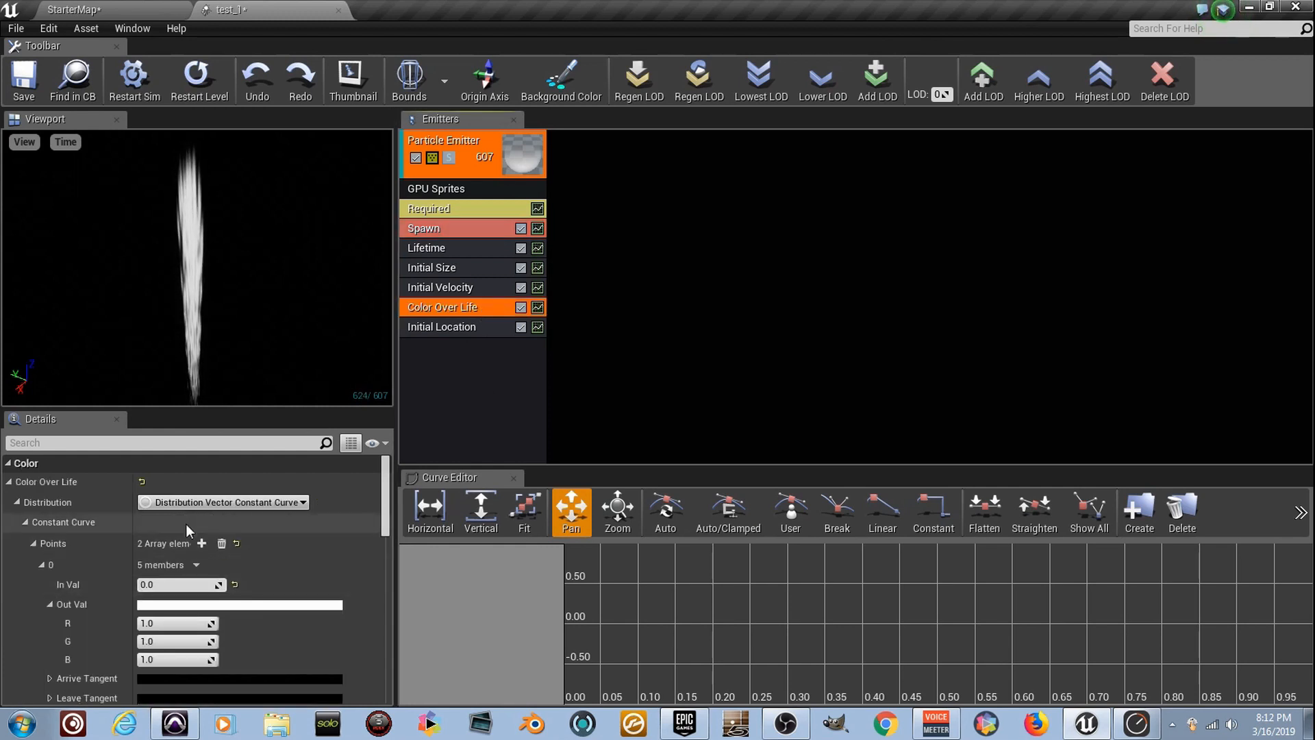
pyautogui.scroll(-3, 218, 583)
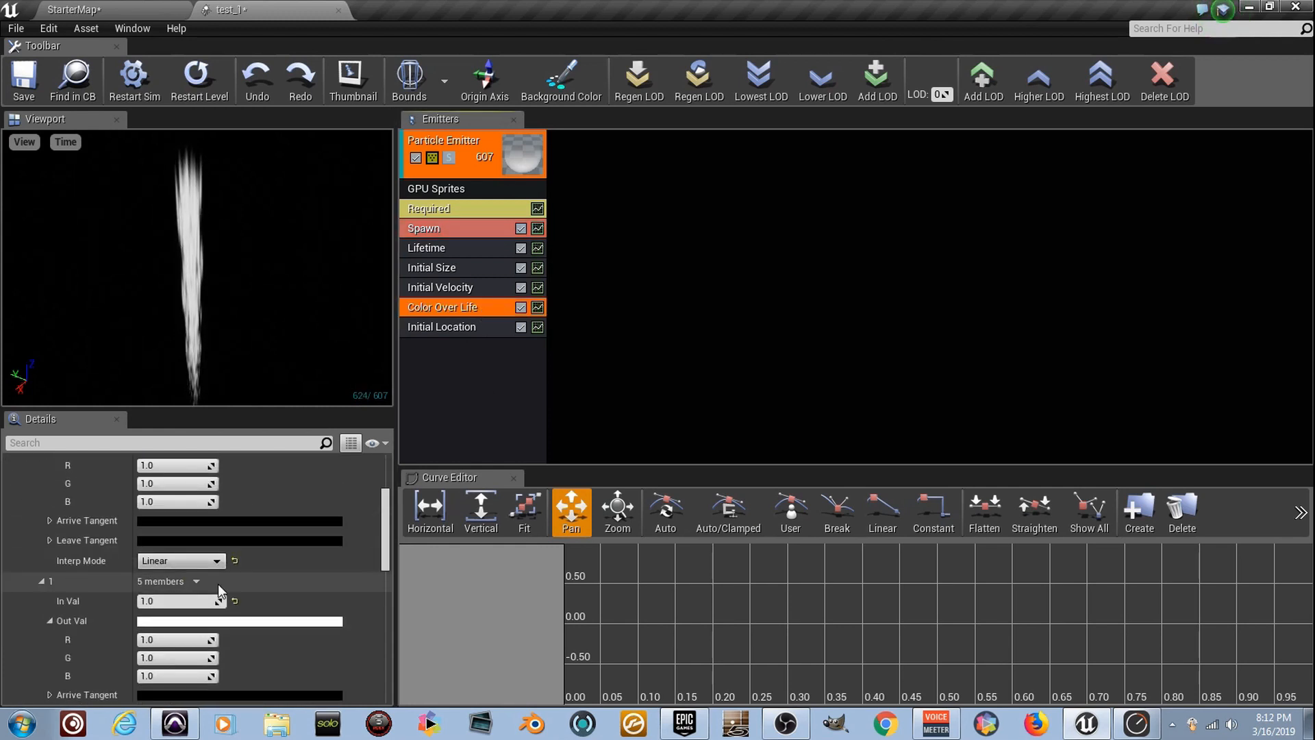
pyautogui.scroll(3, 206, 579)
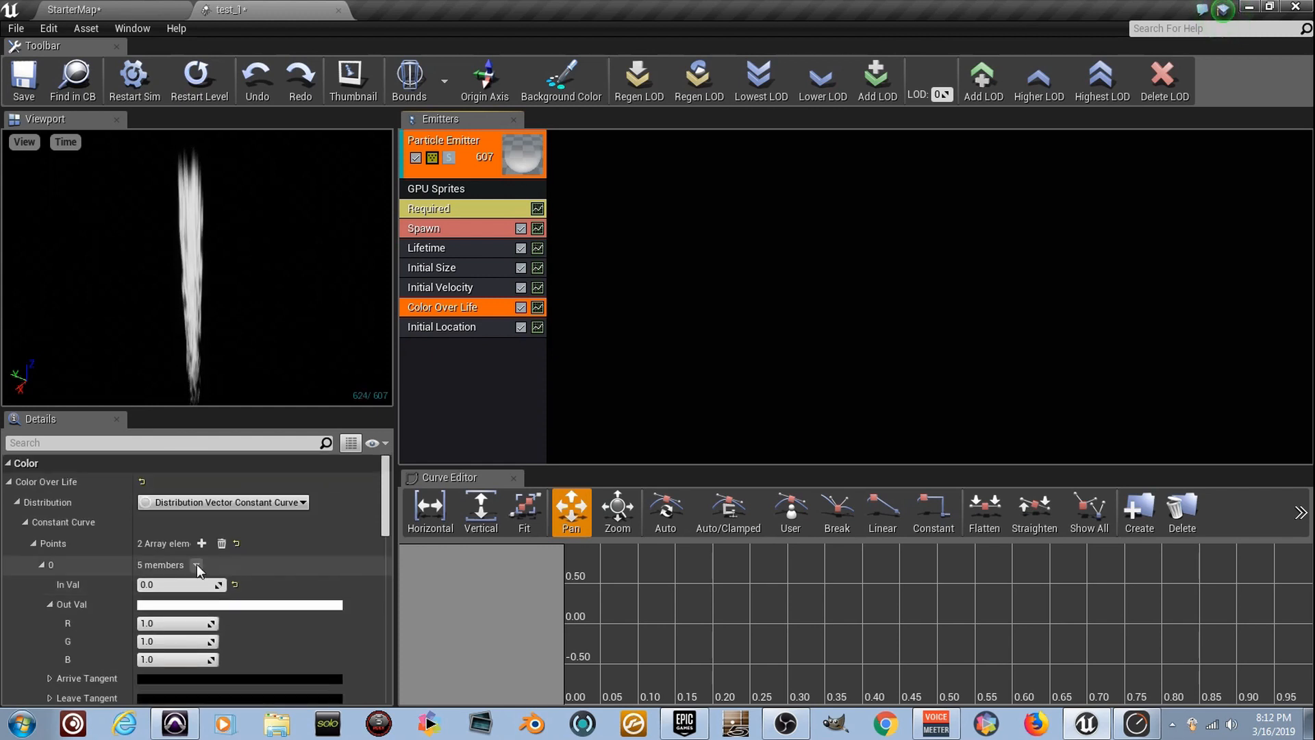
pyautogui.click(202, 543)
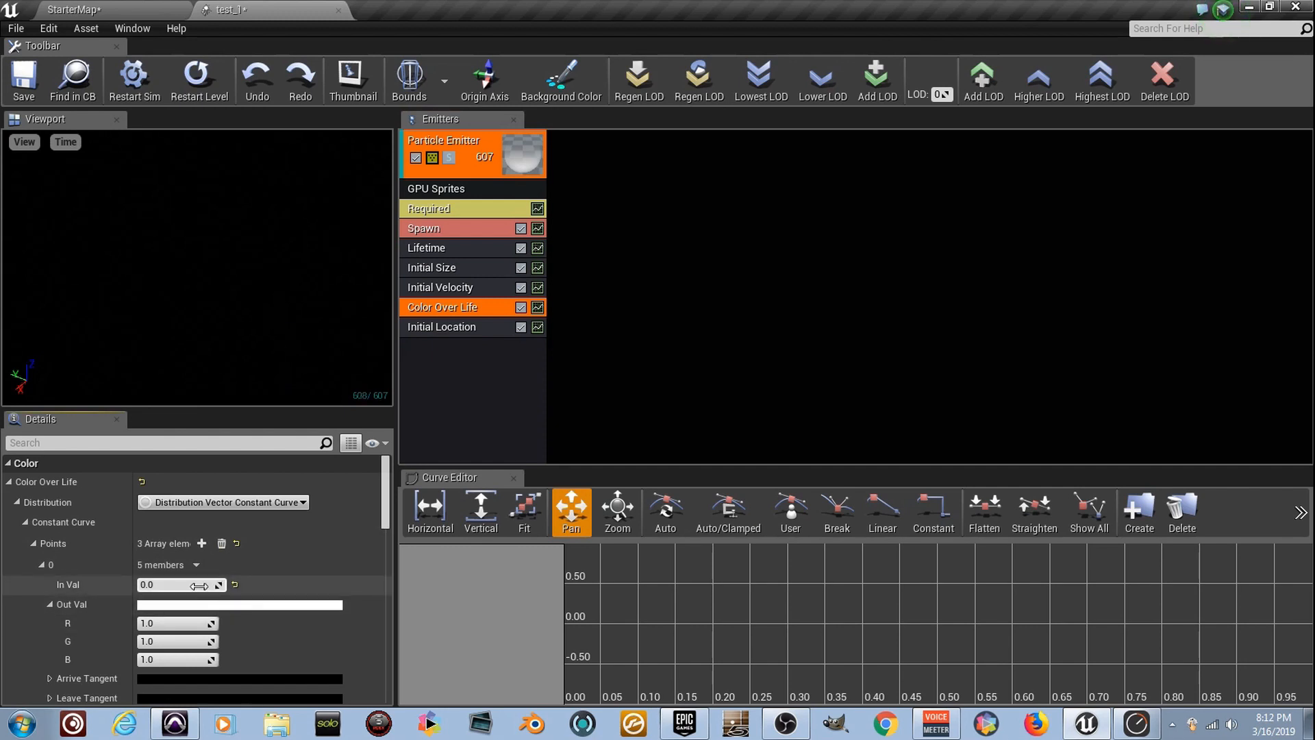
# Set the first Color Over Life point's output to bright green with R 0.224, G 1.0 and B 0.0
pyautogui.scroll(-5, 226, 589)
pyautogui.scroll(3, 195, 566)
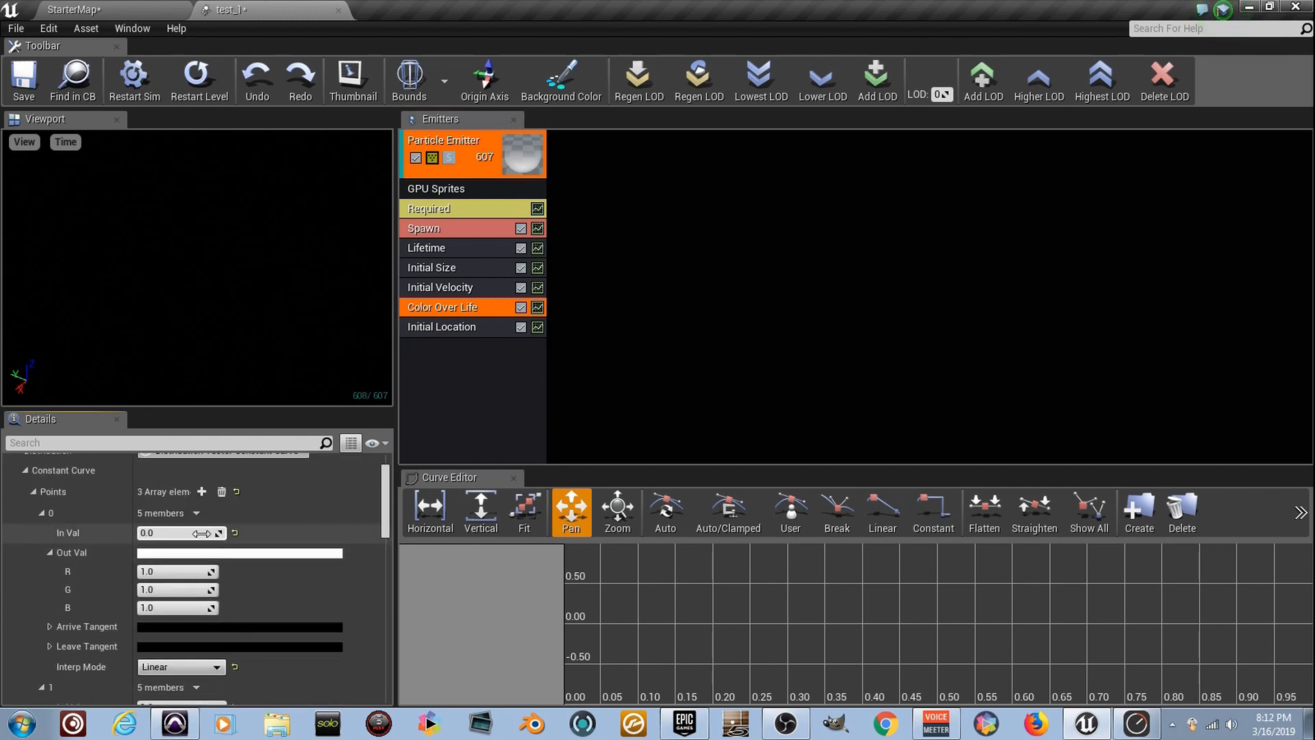
pyautogui.scroll(-3, 202, 533)
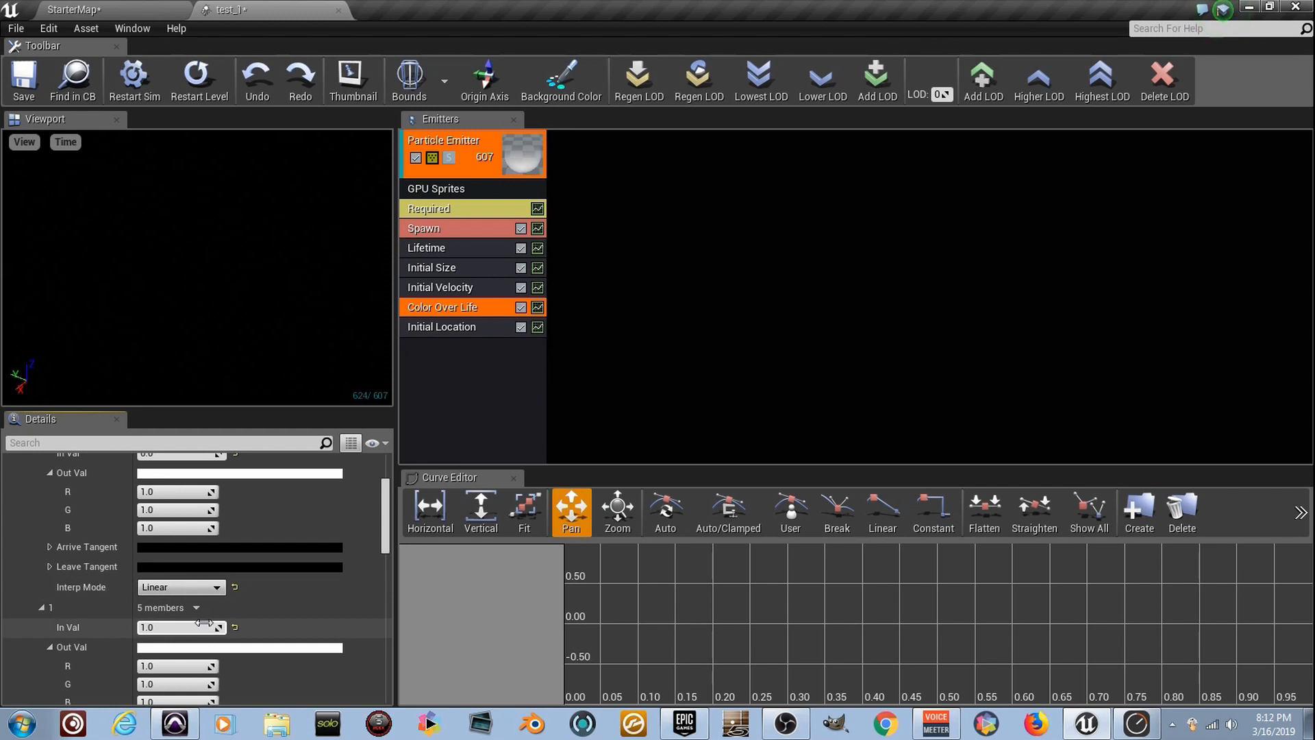
pyautogui.scroll(2, 203, 623)
pyautogui.scroll(-8, 202, 621)
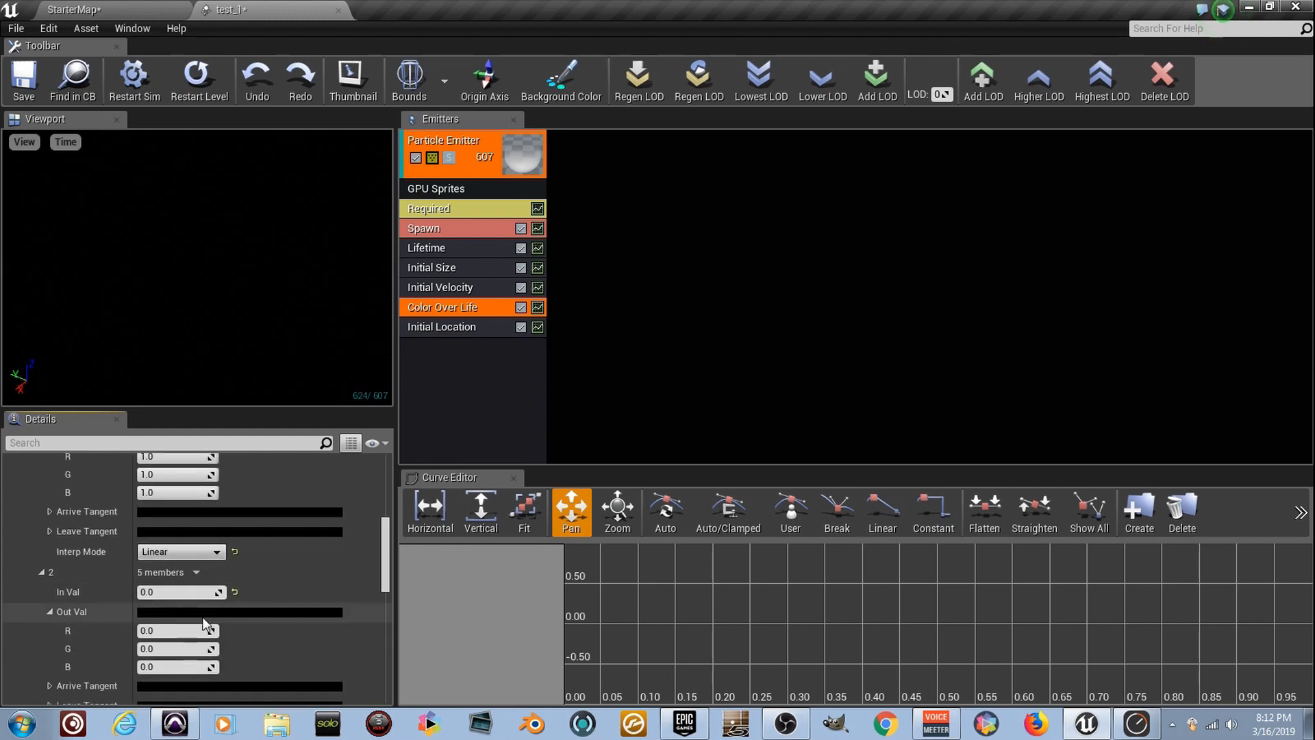
pyautogui.scroll(10, 203, 617)
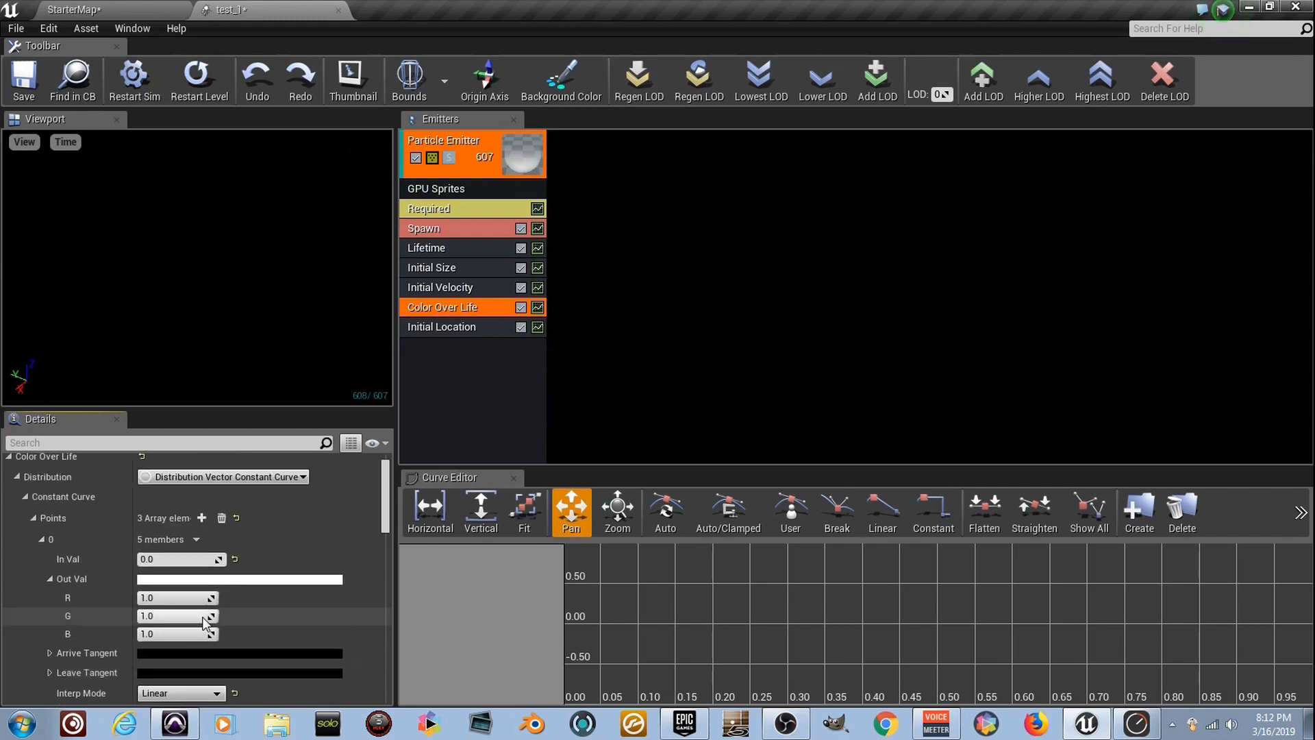
pyautogui.click(220, 581)
pyautogui.moveTo(307, 399); pyautogui.dragTo(300, 488)
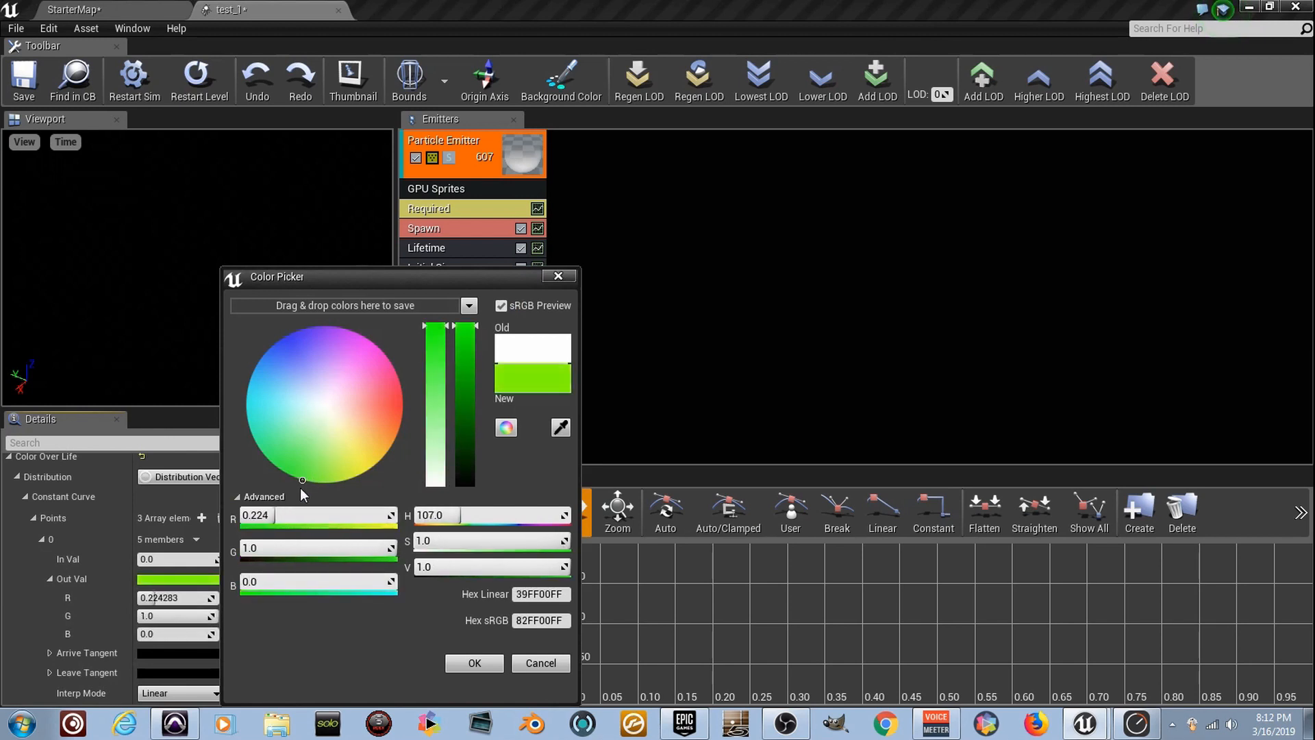
pyautogui.click(473, 662)
# Set the second Color Over Life point's In Val to 0.5 and its output to blue with R 0.0, G 0.008 and B 1.0
pyautogui.scroll(-4, 236, 545)
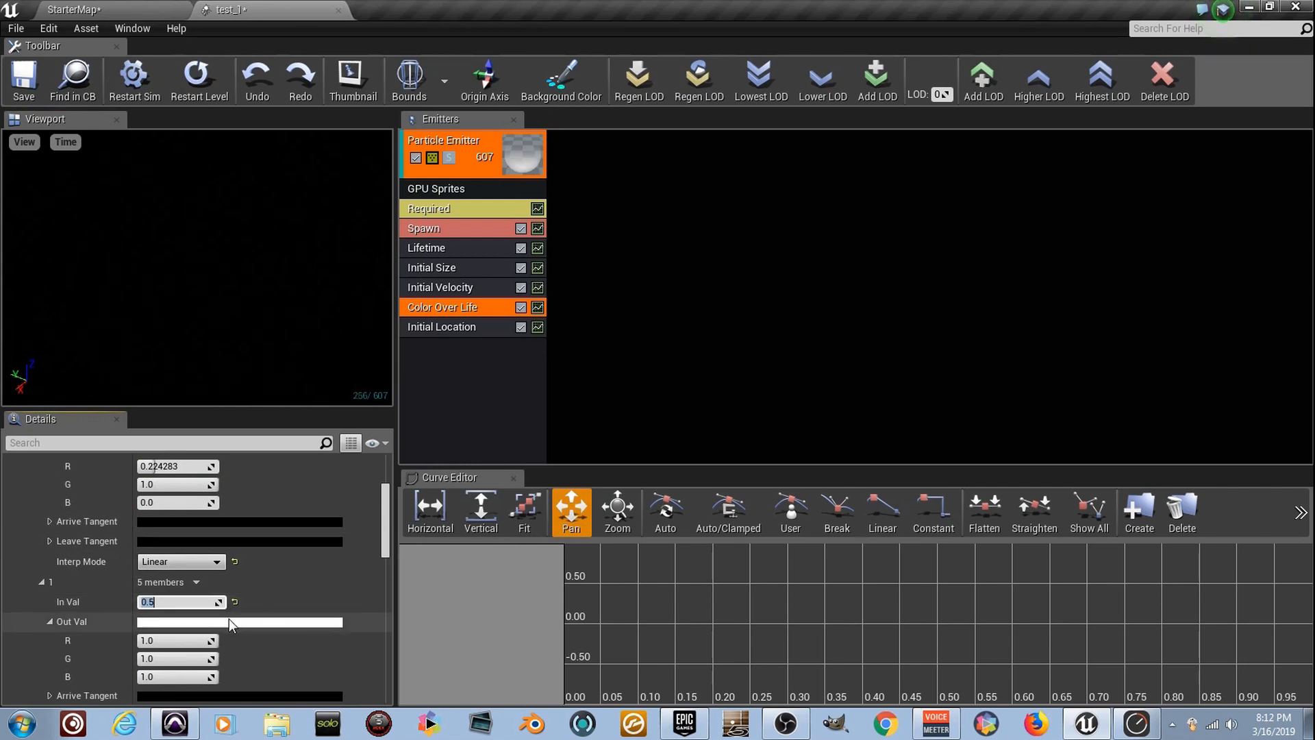
pyautogui.click(228, 618)
pyautogui.moveTo(334, 394); pyautogui.dragTo(290, 331)
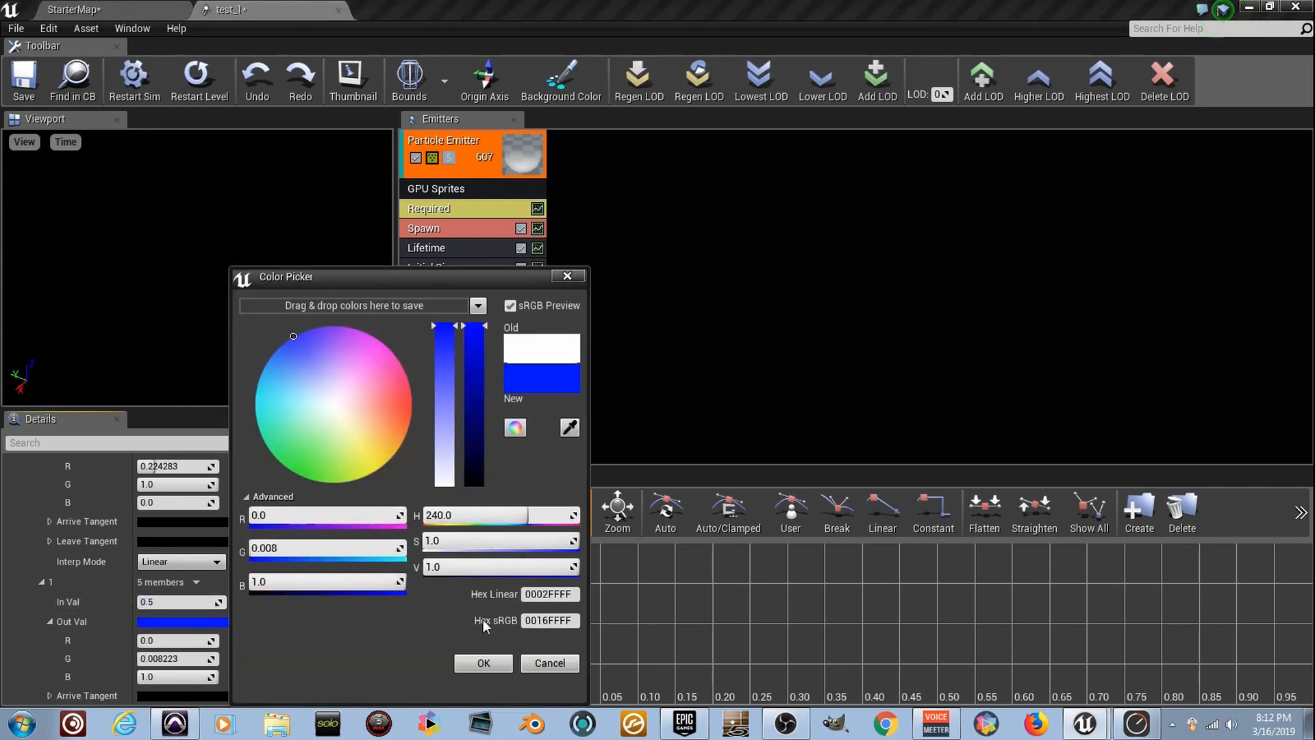
pyautogui.click(504, 665)
# Set the third Color Over Life point's In Val to 1.0 and its output to red with R 1.0, G 0.0 and B 0.058
pyautogui.scroll(-4, 206, 556)
pyautogui.click(203, 618)
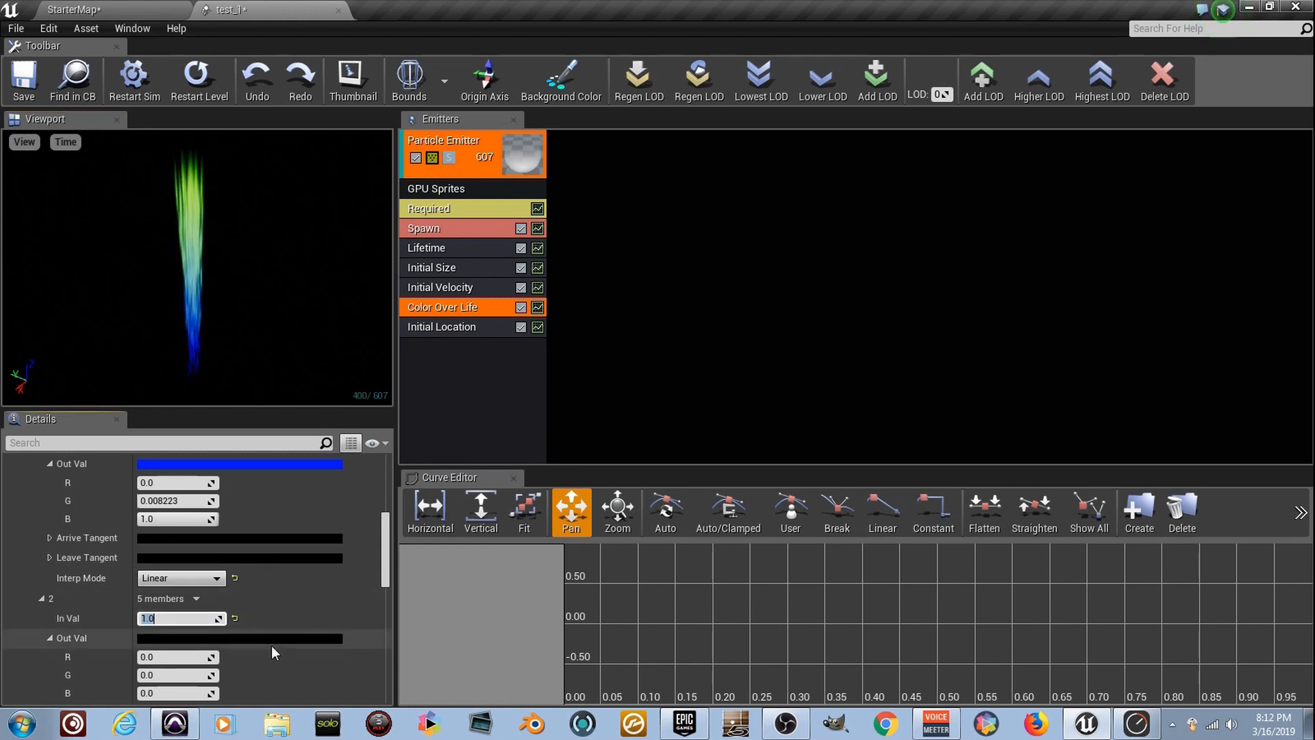
pyautogui.click(295, 639)
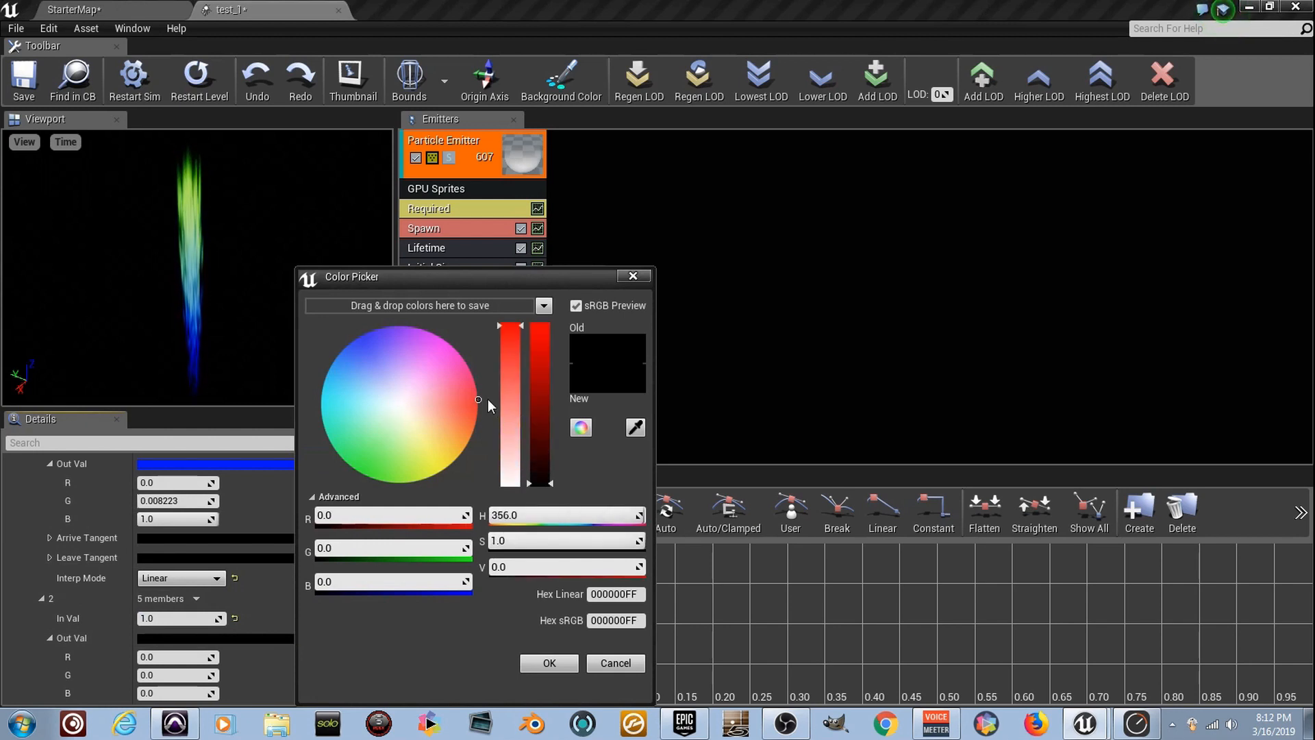
pyautogui.moveTo(546, 470); pyautogui.dragTo(544, 323)
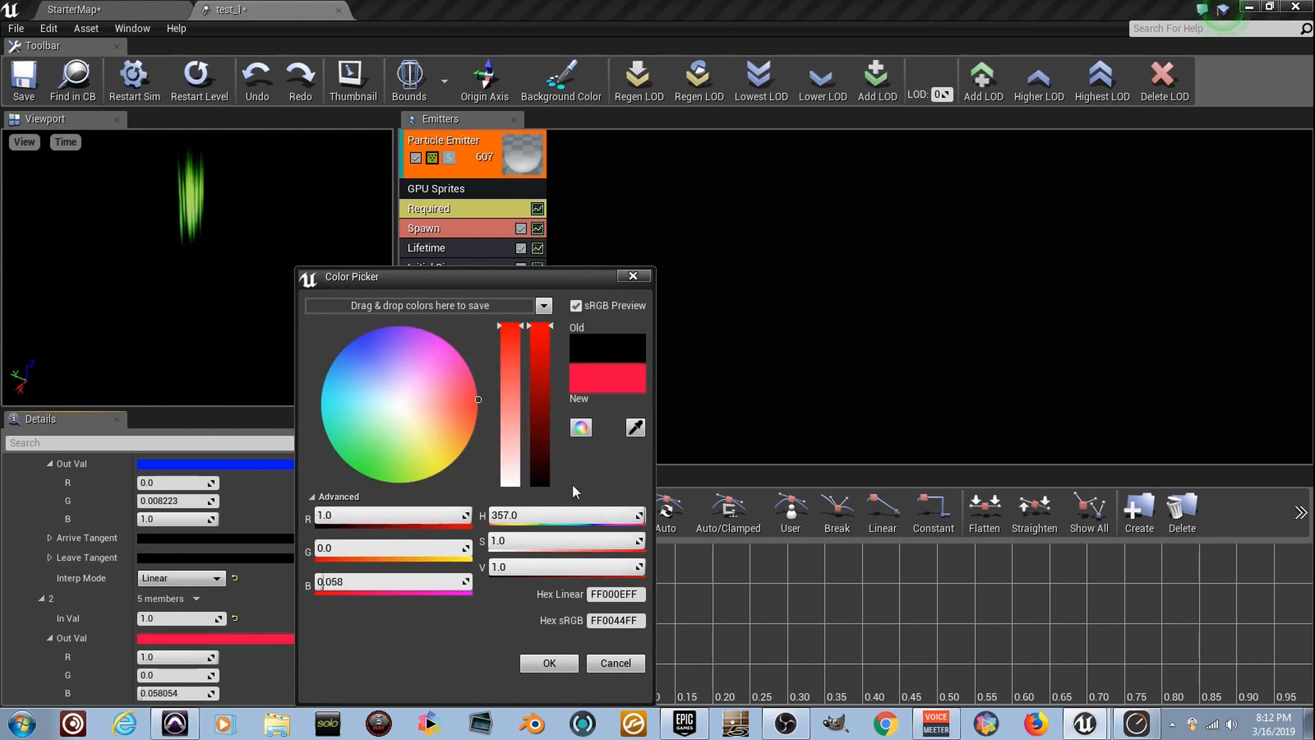
pyautogui.click(548, 663)
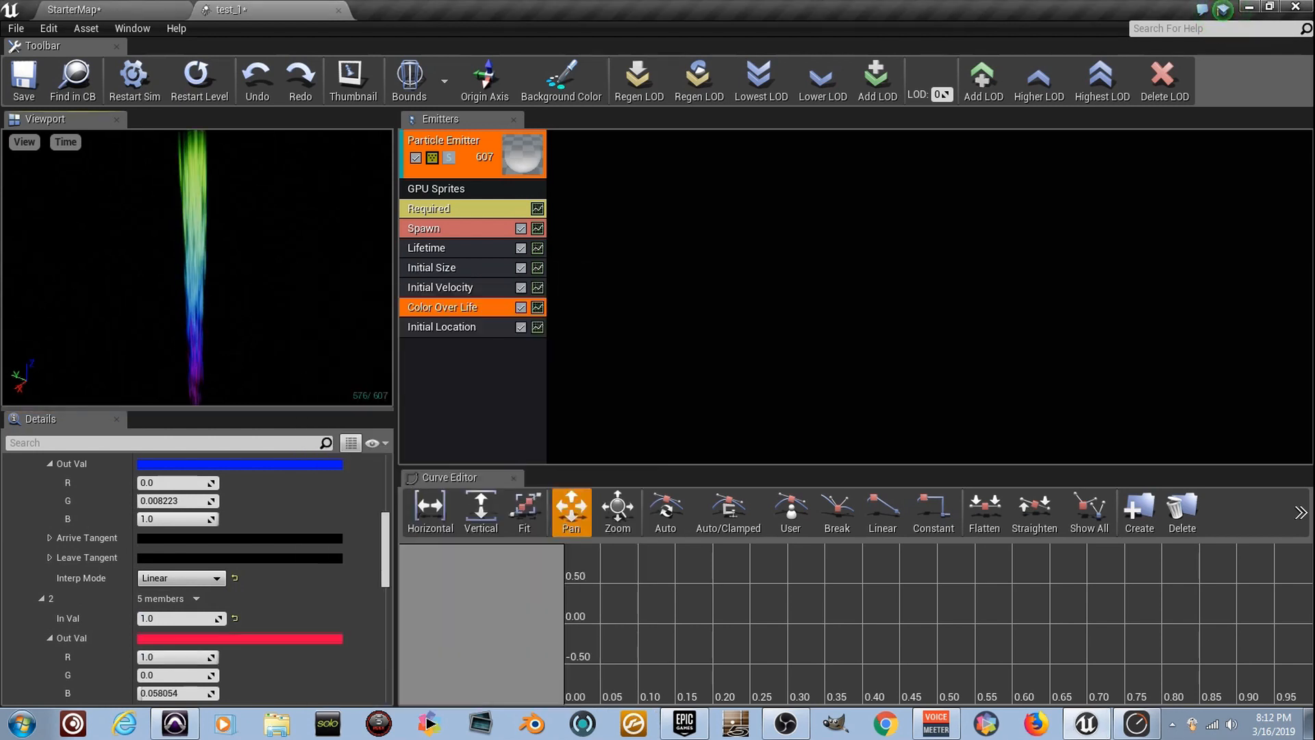
# Update the recoloured particle system's fixed bounds, restart its simulation and return to the StarterMap level
pyautogui.click(445, 83)
pyautogui.click(463, 118)
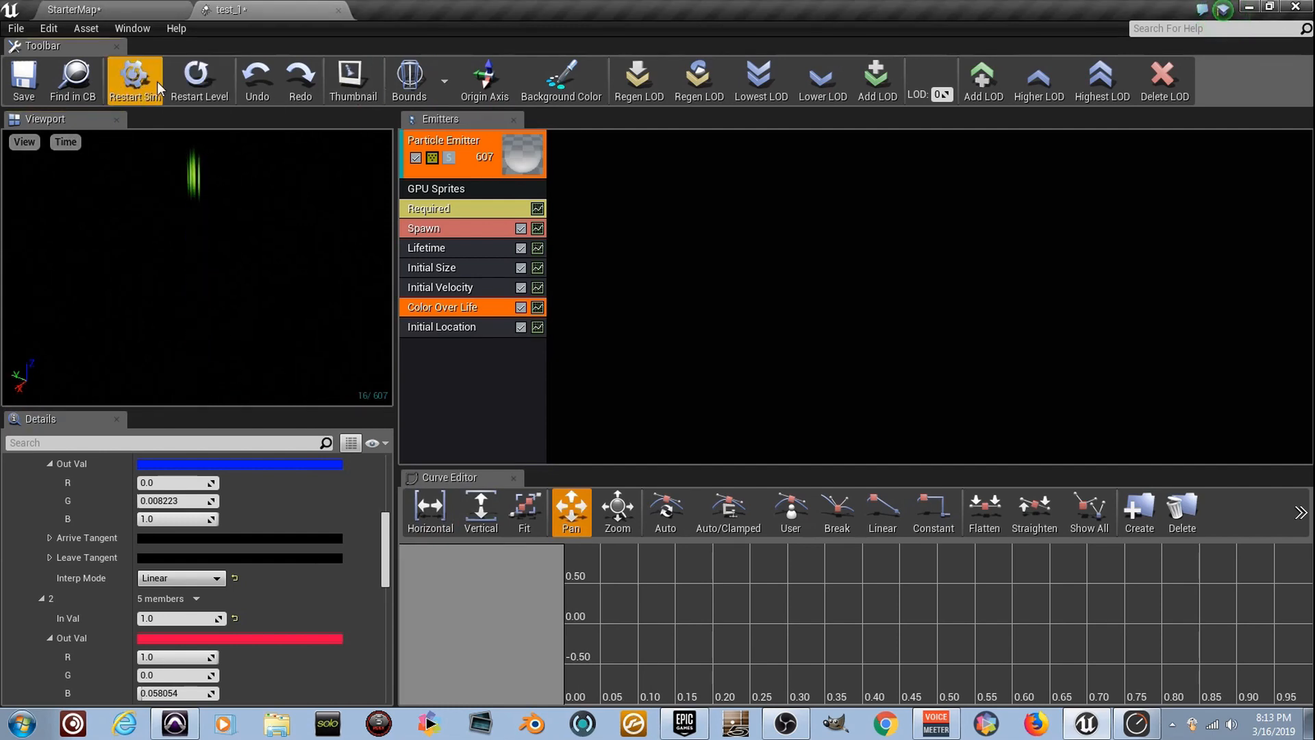
pyautogui.click(75, 10)
# Examine the three recoloured particle streams in the level from several viewpoints
pyautogui.moveTo(614, 318); pyautogui.dragTo(307, 322, button='right')
pyautogui.press('g')
pyautogui.press('g')
pyautogui.press('d')
pyautogui.press('d')
pyautogui.press('d')
pyautogui.press('s')
pyautogui.press('w')
pyautogui.press('d')
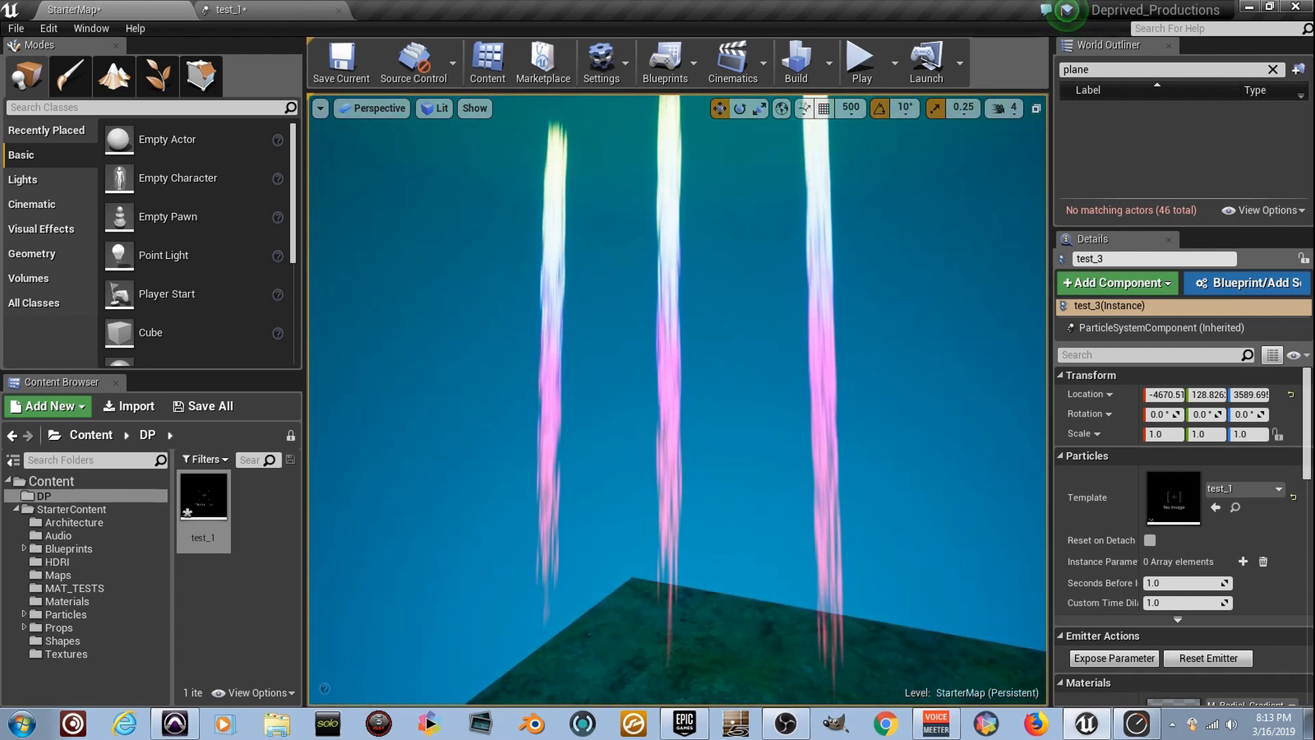
pyautogui.moveTo(307, 322)
pyautogui.mouseDown(button='right')
pyautogui.moveTo(328, 322)
pyautogui.moveTo(322, 301)
pyautogui.moveTo(295, 287)
pyautogui.moveTo(301, 317)
pyautogui.moveTo(287, 310)
pyautogui.mouseUp(button='right')
pyautogui.press('d')
pyautogui.press('d')
pyautogui.press('s')
pyautogui.press('w')
pyautogui.moveTo(616, 318); pyautogui.dragTo(616, 318, button='right')
# Duplicate the test_1 particle system in the DP folder as test_2 and open the copy for editing
pyautogui.rightClick(207, 512)
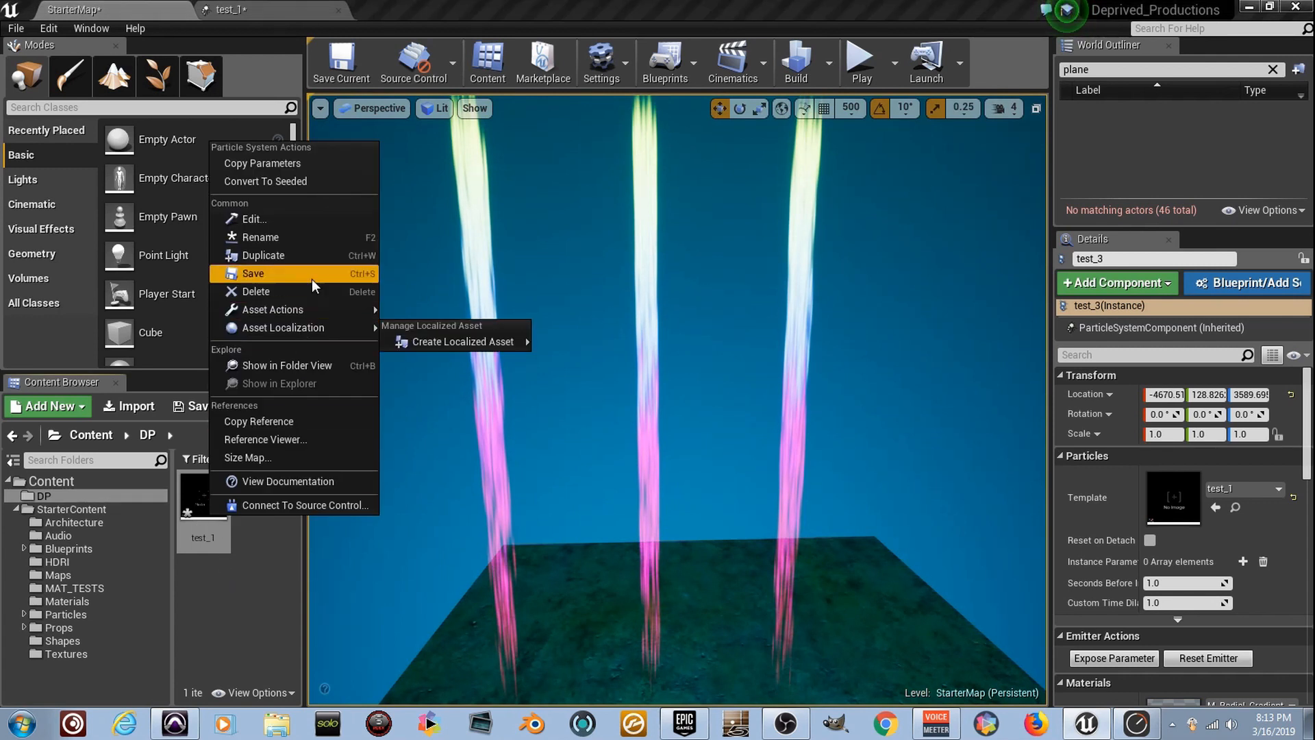
pyautogui.click(322, 261)
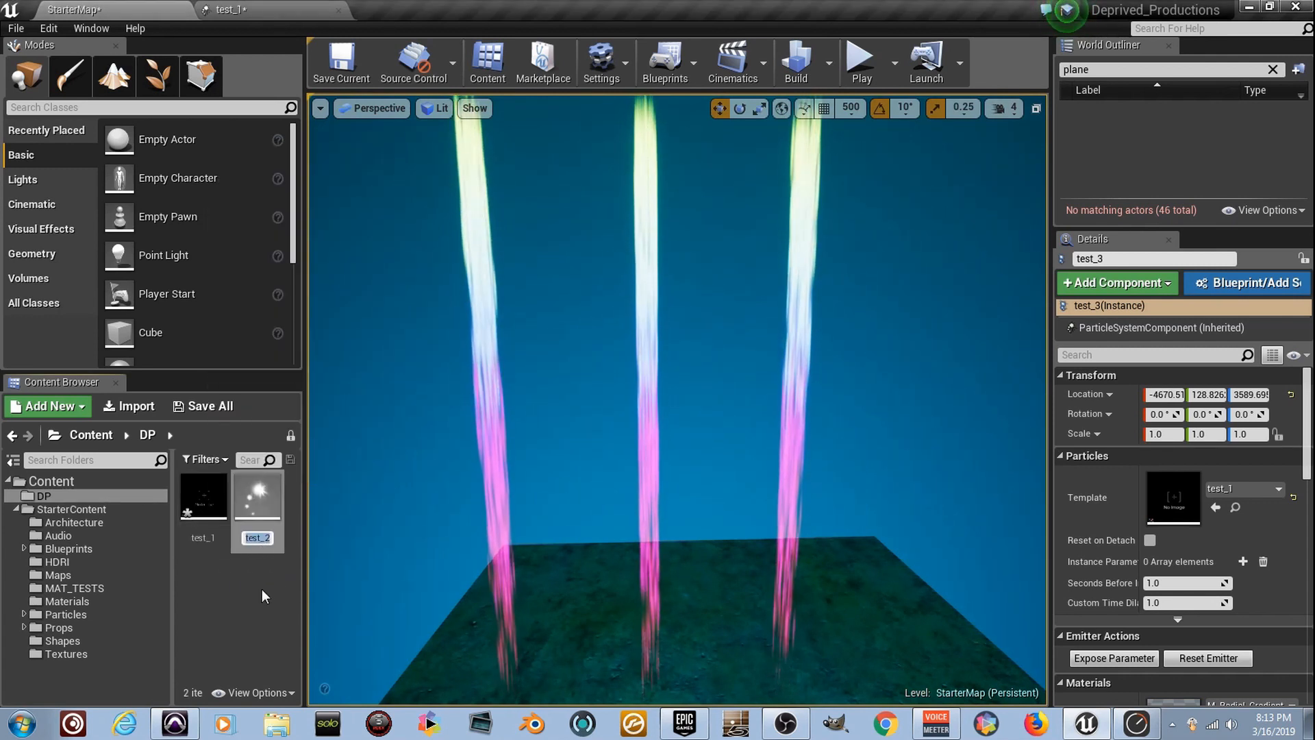
pyautogui.press('Return')
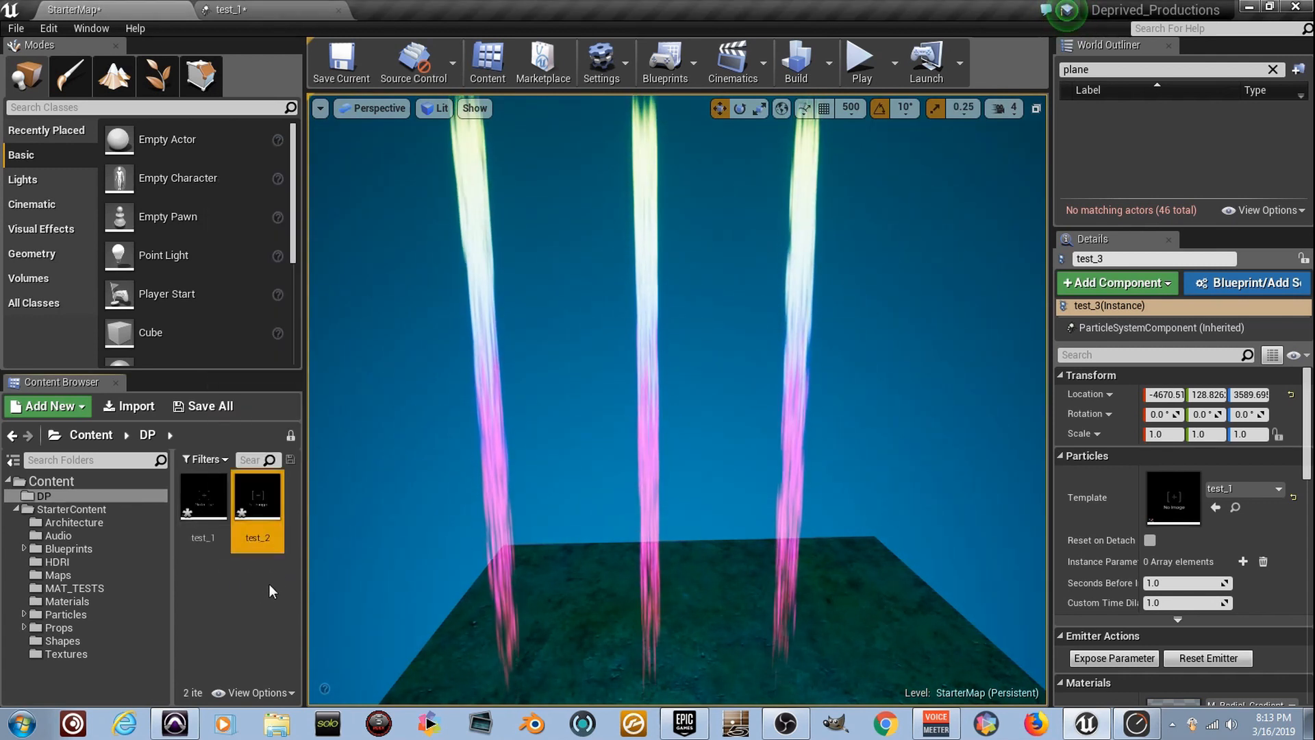
pyautogui.doubleClick(275, 525)
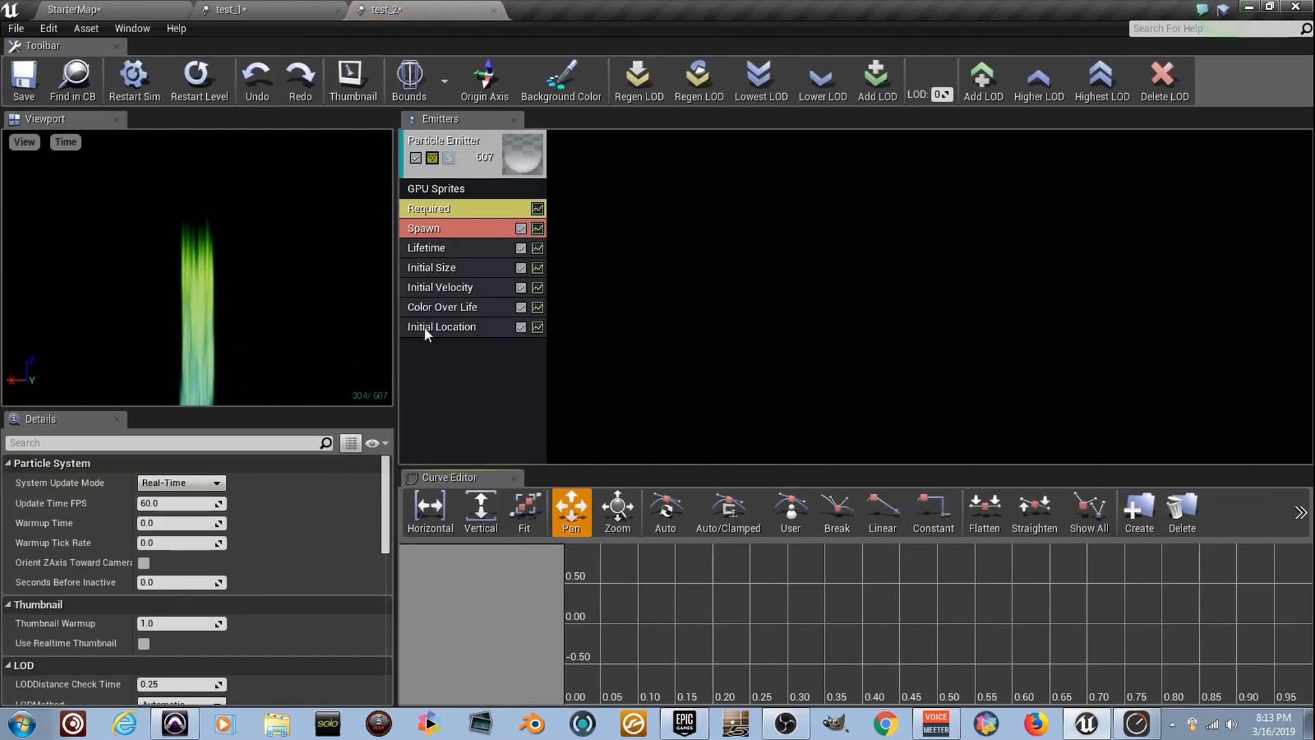
# Widen test_2's Initial Location range along Y with Max Y at 400.0 and a negative Min Y, and set the system's fixed bounds
pyautogui.click(487, 329)
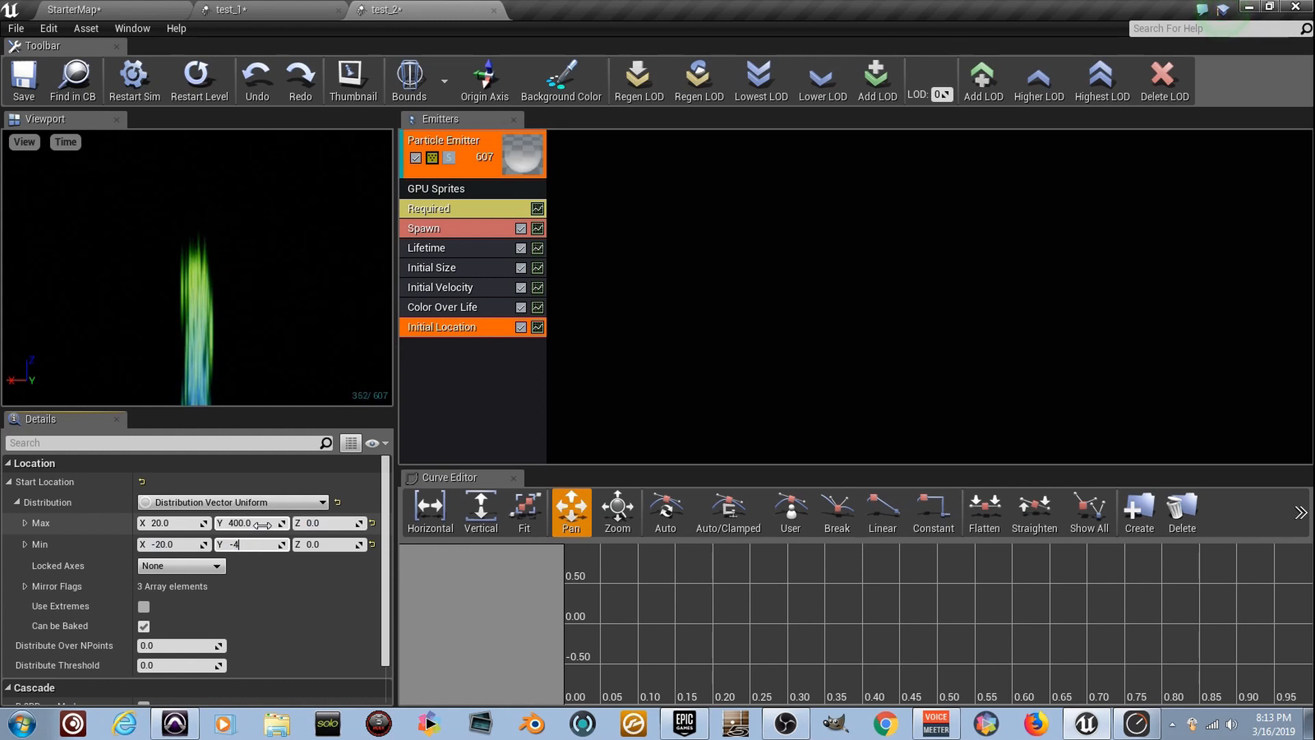
pyautogui.press('Return')
pyautogui.scroll(-5, 250, 358)
pyautogui.moveTo(249, 359); pyautogui.dragTo(343, 356)
pyautogui.moveTo(249, 343); pyautogui.dragTo(281, 363)
pyautogui.moveTo(150, 183); pyautogui.dragTo(152, 212)
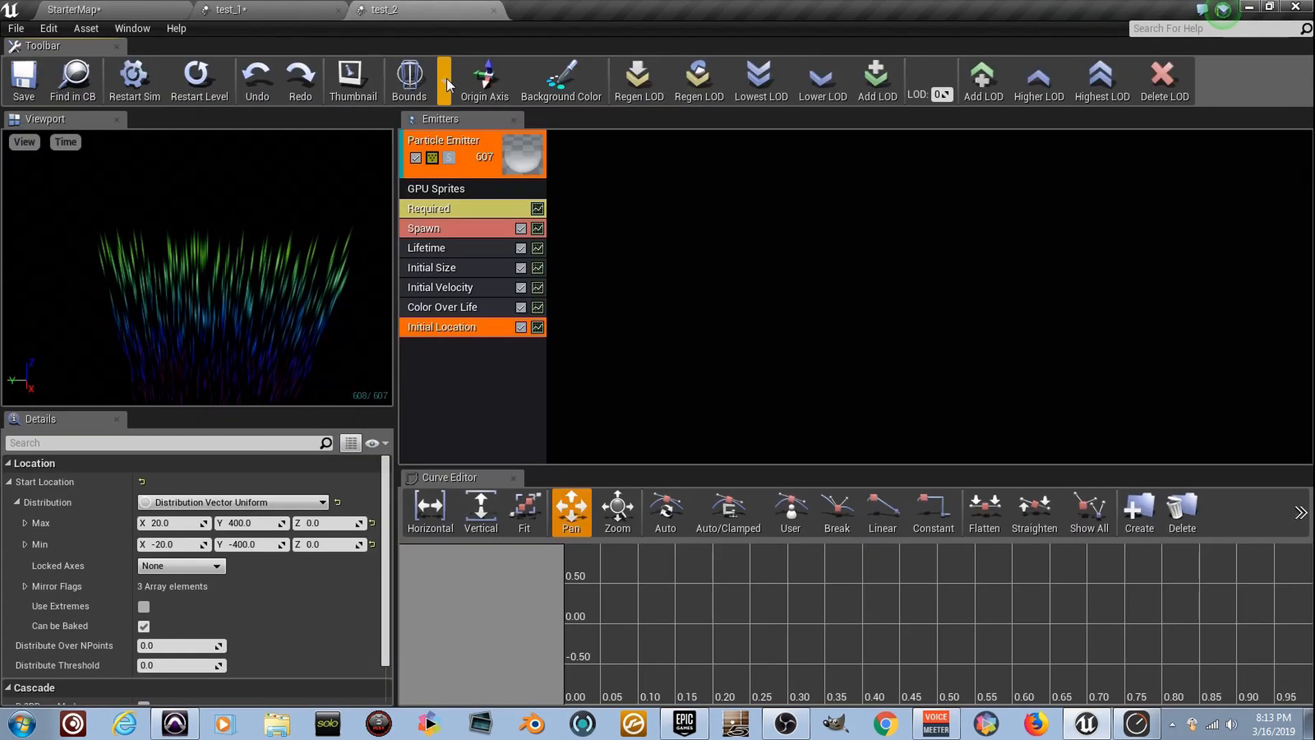
pyautogui.click(446, 82)
pyautogui.click(469, 122)
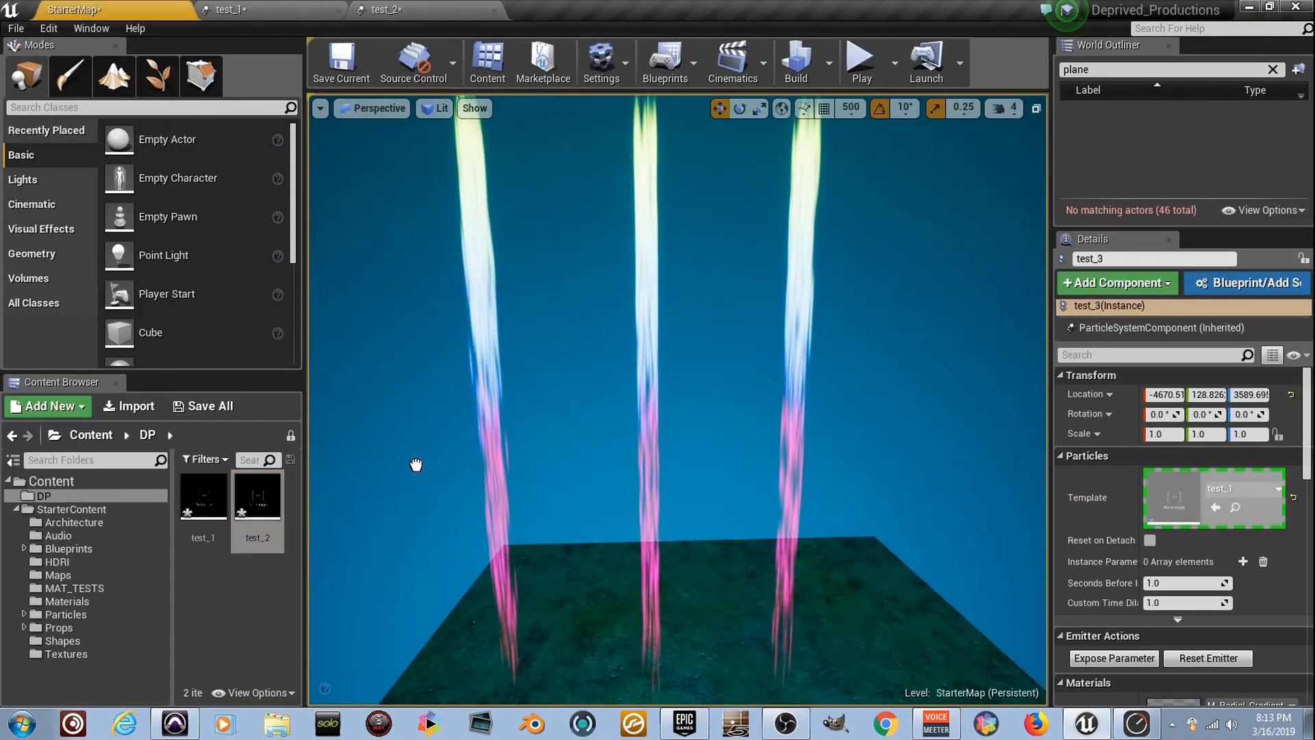
# Place the test_2 particle system in the StarterMap level and position it across the three existing streams
pyautogui.moveTo(626, 224); pyautogui.dragTo(627, 219)
pyautogui.moveTo(627, 219)
pyautogui.mouseDown(button='right')
pyautogui.moveTo(507, 254)
pyautogui.moveTo(480, 247)
pyautogui.moveTo(652, 220)
pyautogui.mouseUp(button='right')
pyautogui.moveTo(706, 514); pyautogui.dragTo(922, 133)
pyautogui.moveTo(922, 132); pyautogui.dragTo(974, 103, button='right')
pyautogui.moveTo(708, 327); pyautogui.dragTo(709, 268)
pyautogui.moveTo(708, 267); pyautogui.dragTo(788, 325, button='right')
pyautogui.moveTo(669, 613); pyautogui.dragTo(668, 620, button='right')
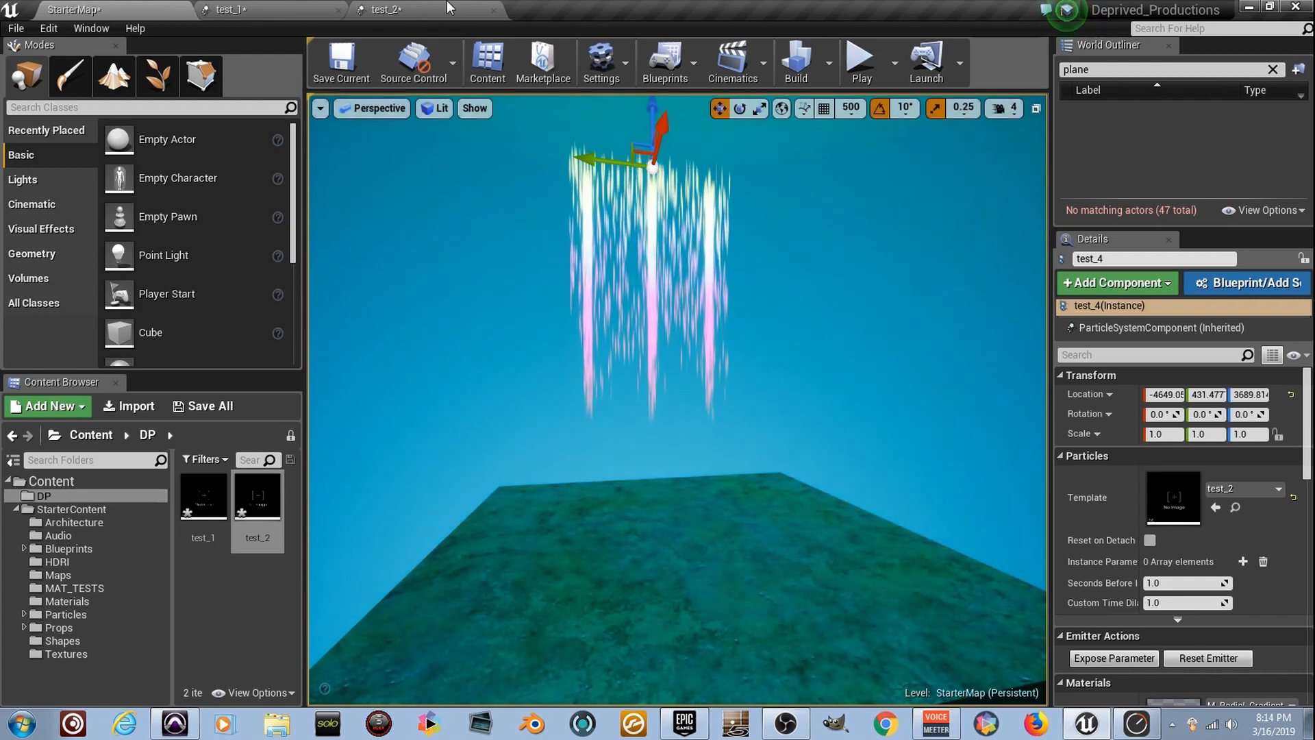
# Raise the Shape_Cube floor beneath the particle streams to a Z location of about 2823.5
pyautogui.click(670, 614)
pyautogui.scroll(-5, 687, 596)
pyautogui.moveTo(681, 466); pyautogui.dragTo(683, 404)
pyautogui.moveTo(683, 404); pyautogui.dragTo(681, 445, button='right')
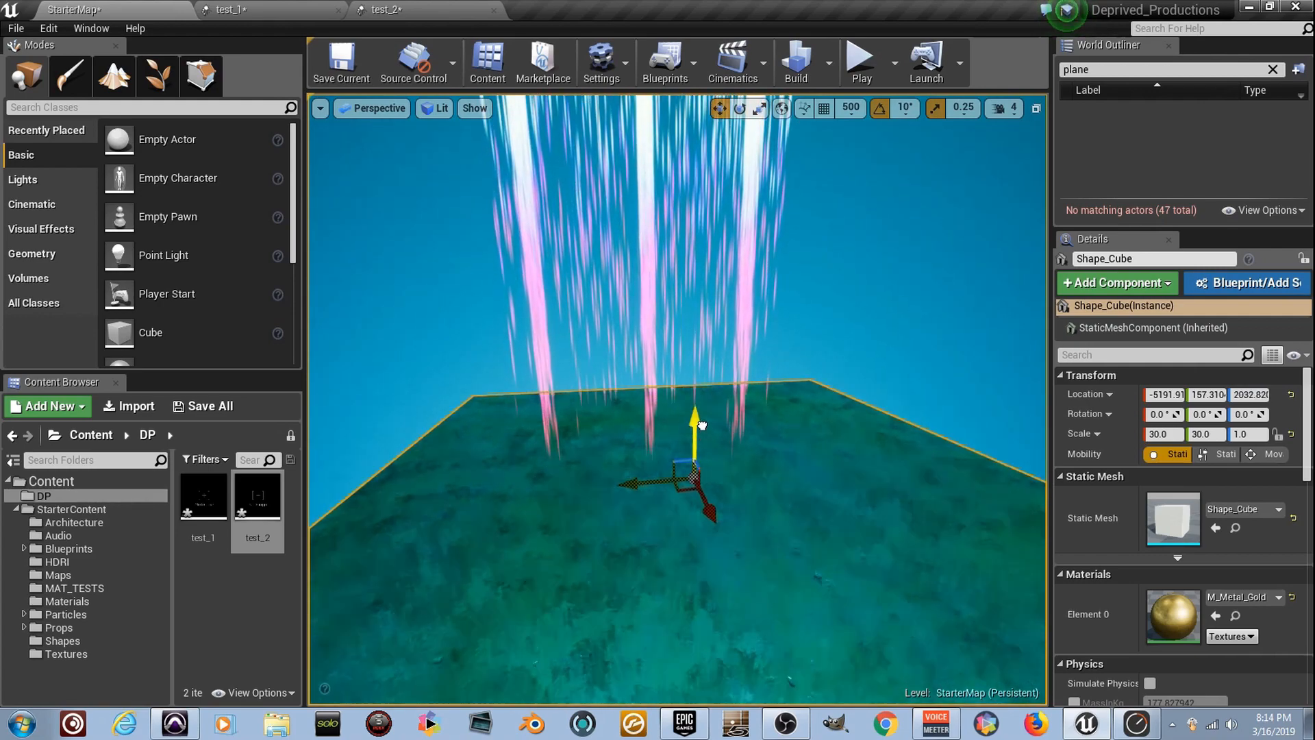
pyautogui.moveTo(696, 411); pyautogui.dragTo(706, 259)
pyautogui.moveTo(706, 259)
pyautogui.mouseDown(button='right')
pyautogui.moveTo(701, 232)
pyautogui.moveTo(698, 276)
pyautogui.moveTo(705, 268)
pyautogui.mouseUp(button='right')
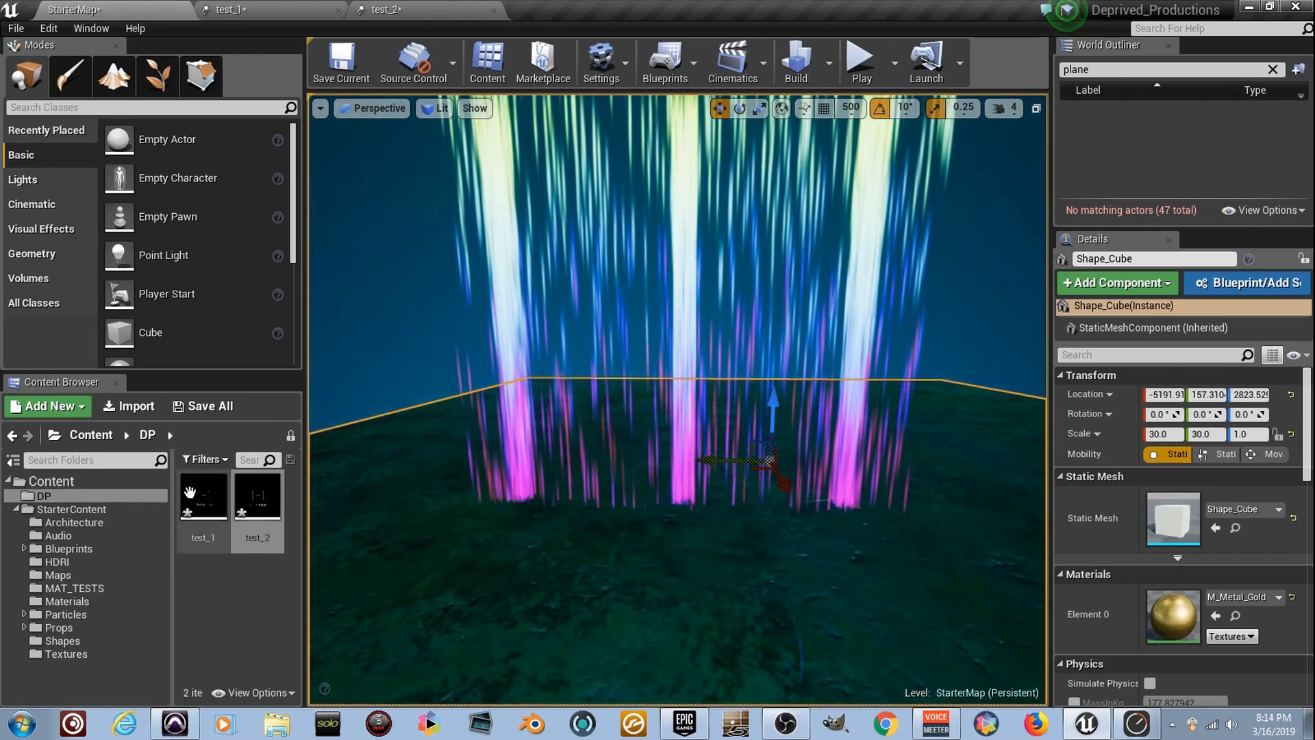
# Open test_1 and add a Collision (Scene Depth) module to its emitter, with Friction 20.0 and Radius Scale 0.0
pyautogui.doubleClick(204, 497)
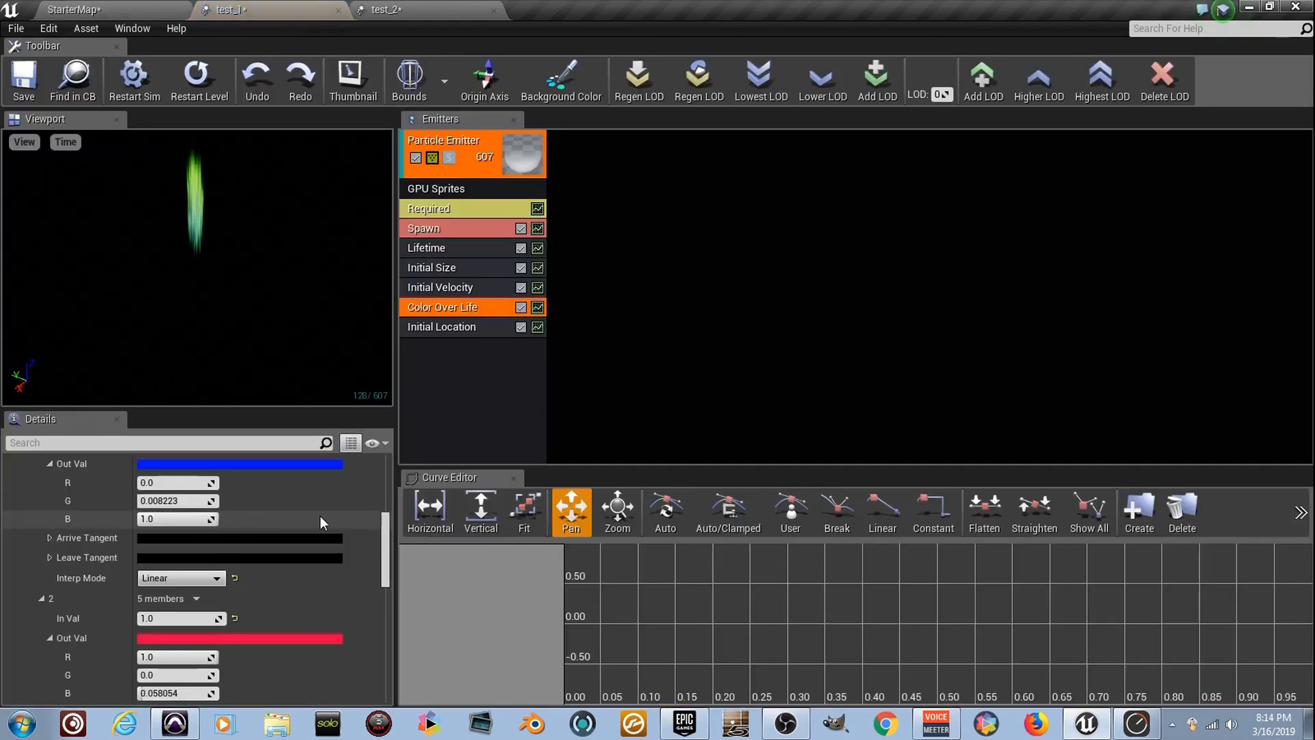
pyautogui.rightClick(462, 351)
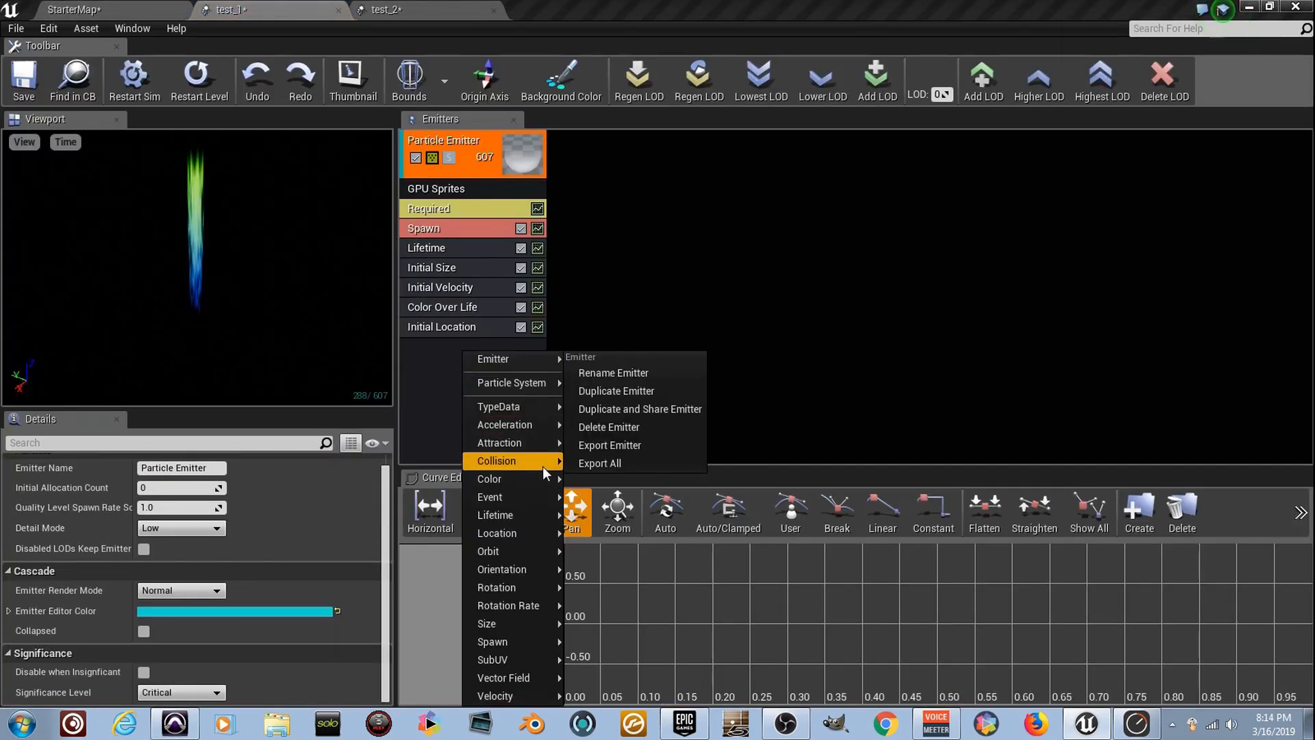
pyautogui.moveTo(543, 466)
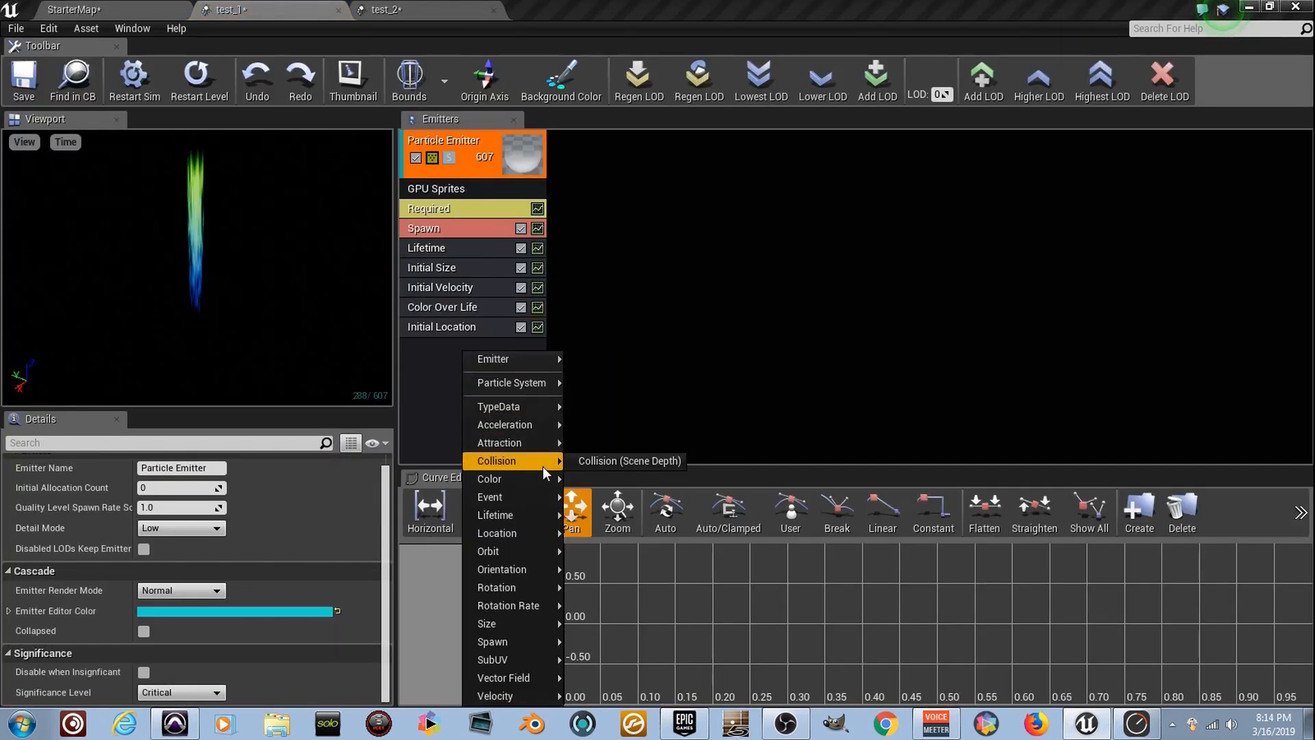
pyautogui.click(638, 464)
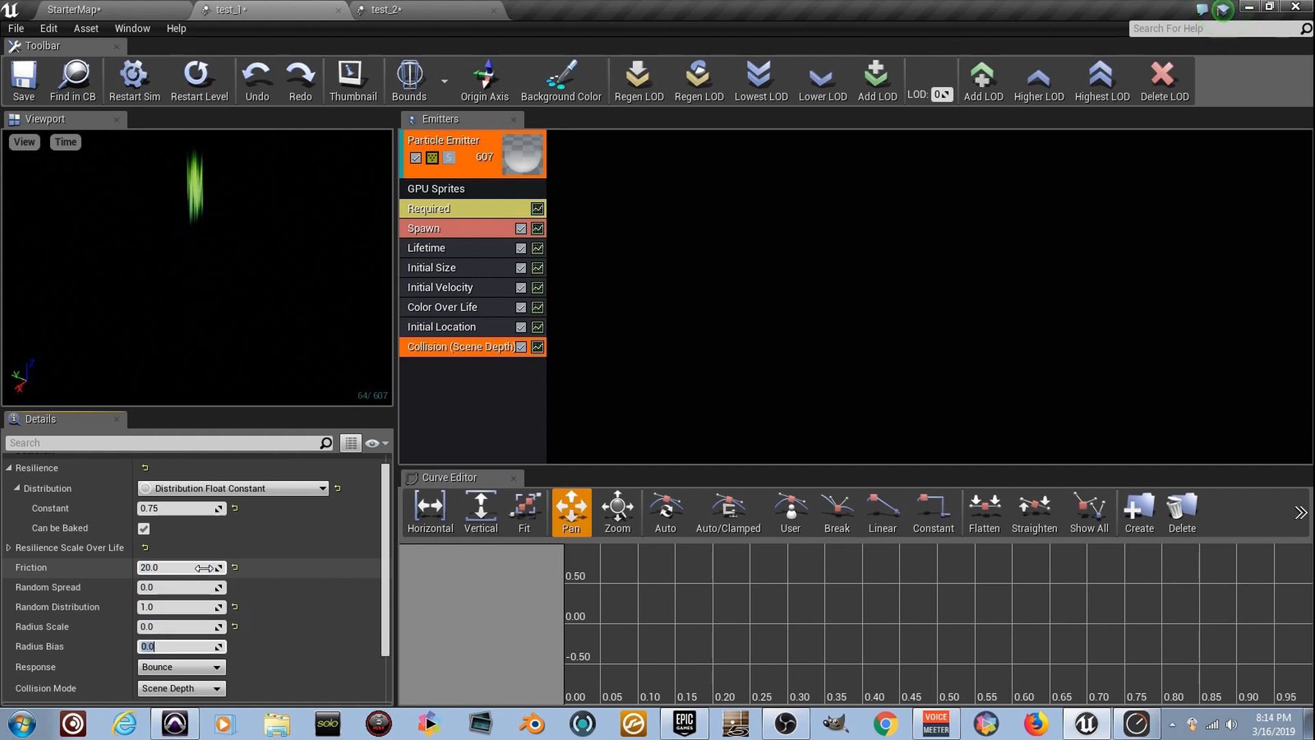
# Set the collision's Resilience constant to 0.6 and Random Distribution to 2.0, and save test_1
pyautogui.click(191, 508)
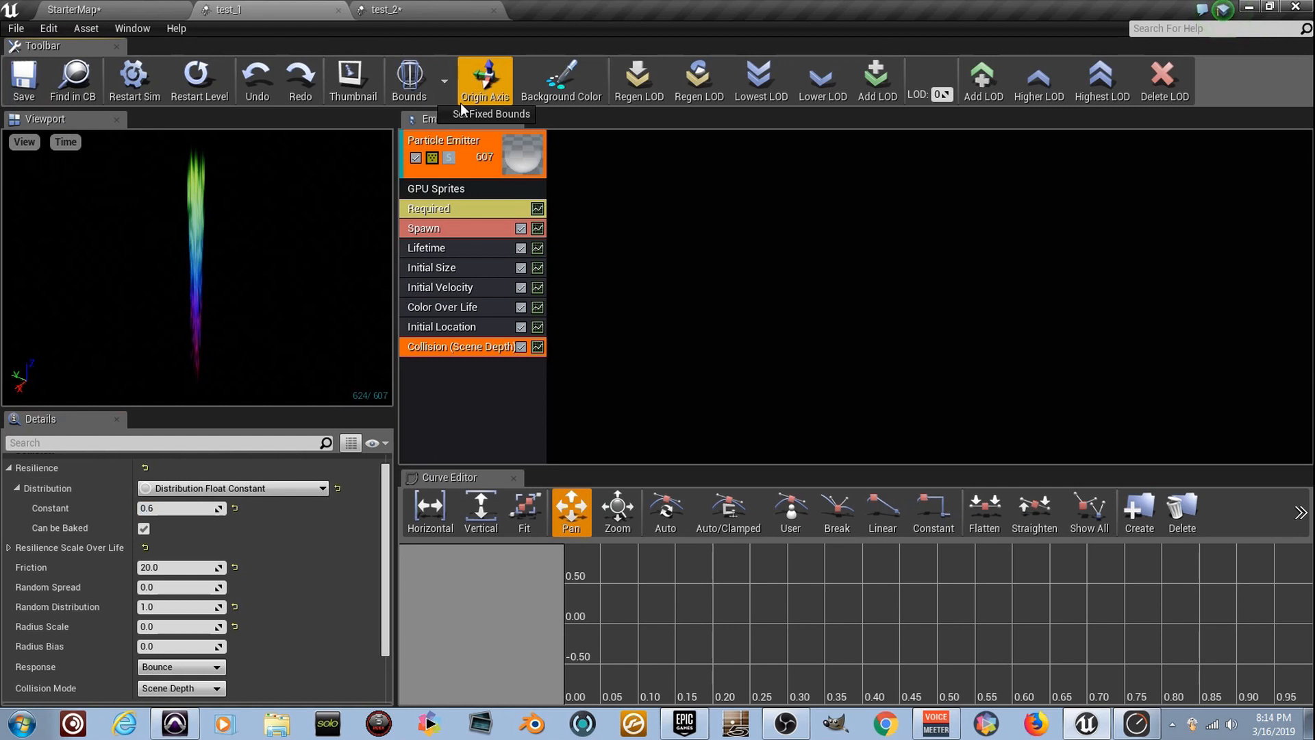
pyautogui.scroll(-3, 226, 548)
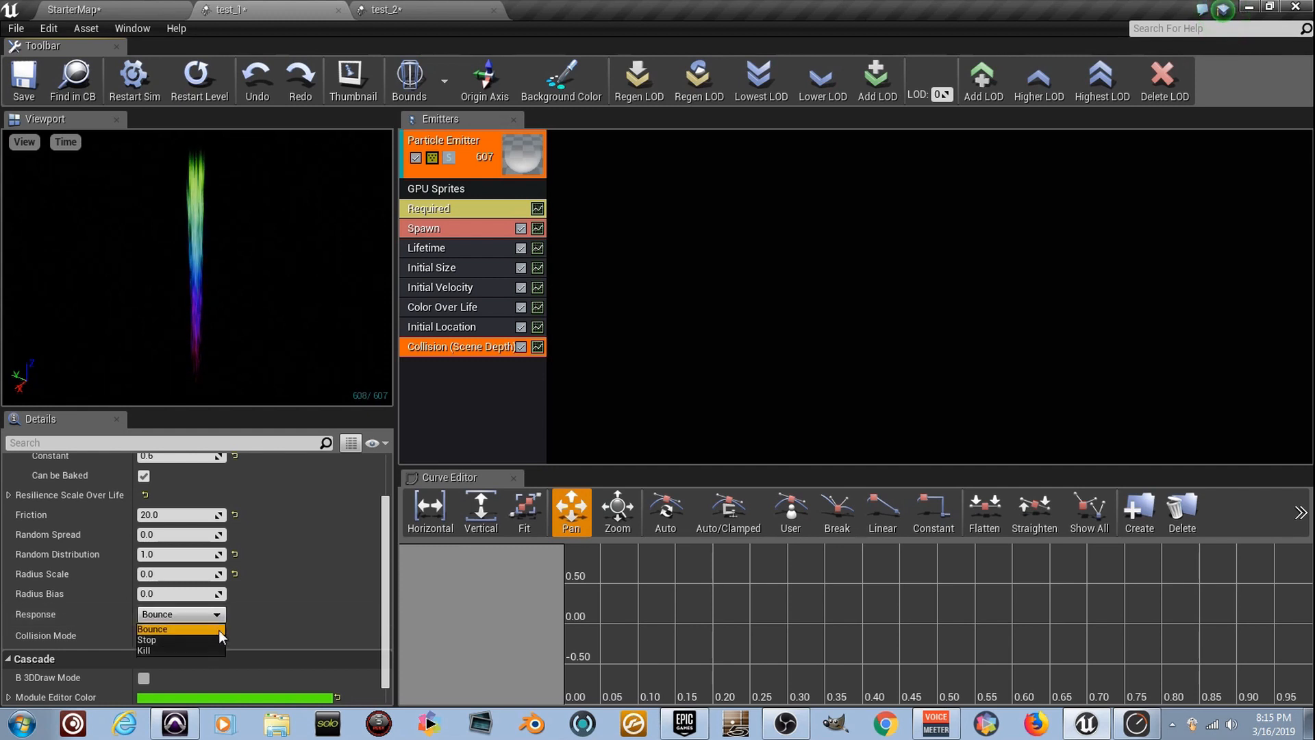
pyautogui.scroll(3, 290, 608)
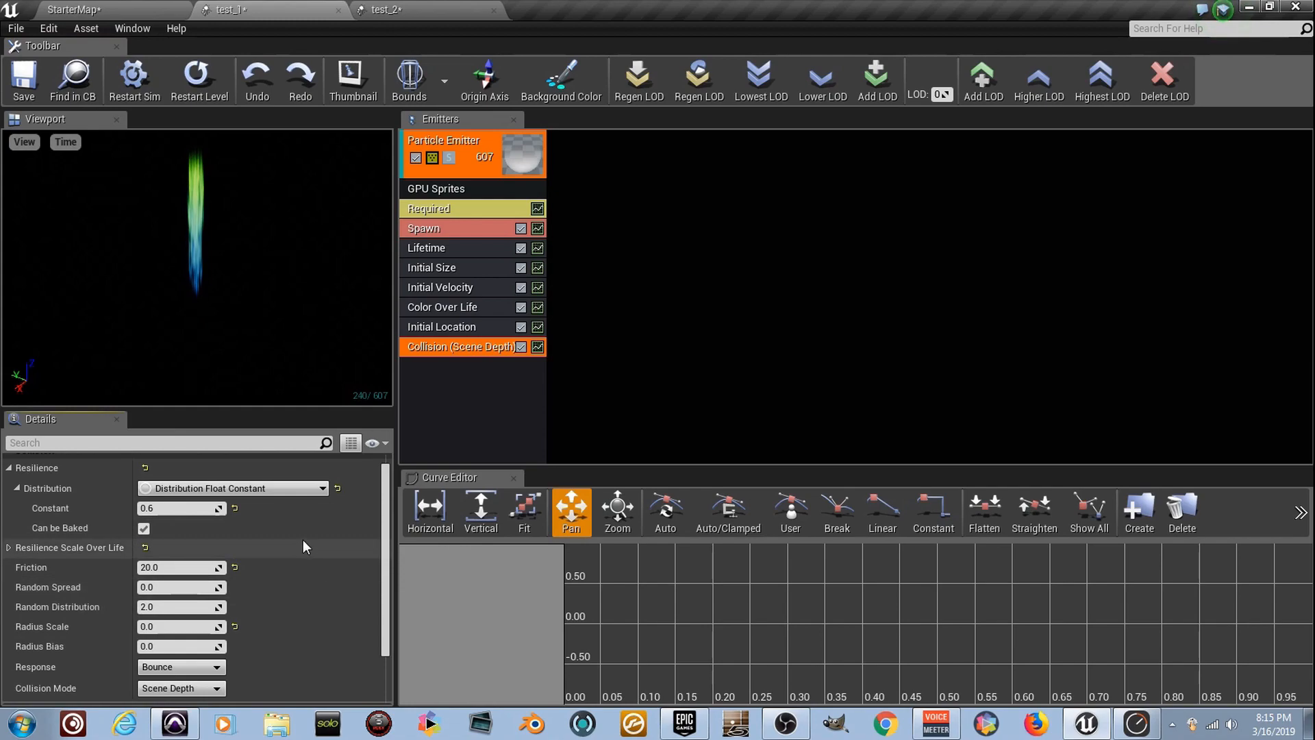
pyautogui.click(41, 94)
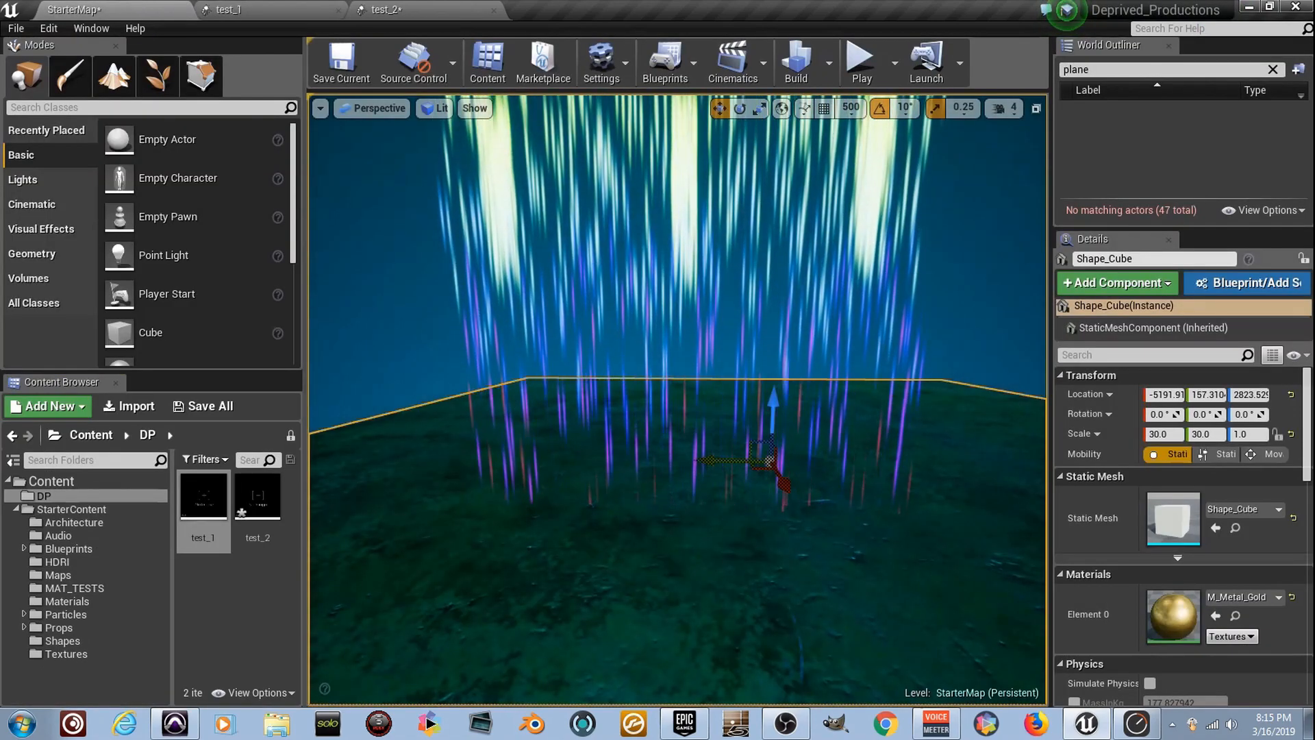
# Examine in the level how the particle streams collide with the floor, from several viewpoints
pyautogui.press('w')
pyautogui.moveTo(679, 400); pyautogui.dragTo(850, 402, button='right')
pyautogui.press('a')
pyautogui.press('a')
pyautogui.press('a')
pyautogui.press('a')
pyautogui.moveTo(545, 336); pyautogui.dragTo(384, 351, button='right')
pyautogui.press('s')
pyautogui.press('d')
pyautogui.press('d')
pyautogui.press('a')
pyautogui.moveTo(723, 514); pyautogui.dragTo(575, 483, button='right')
pyautogui.moveTo(522, 308); pyautogui.dragTo(505, 307, button='right')
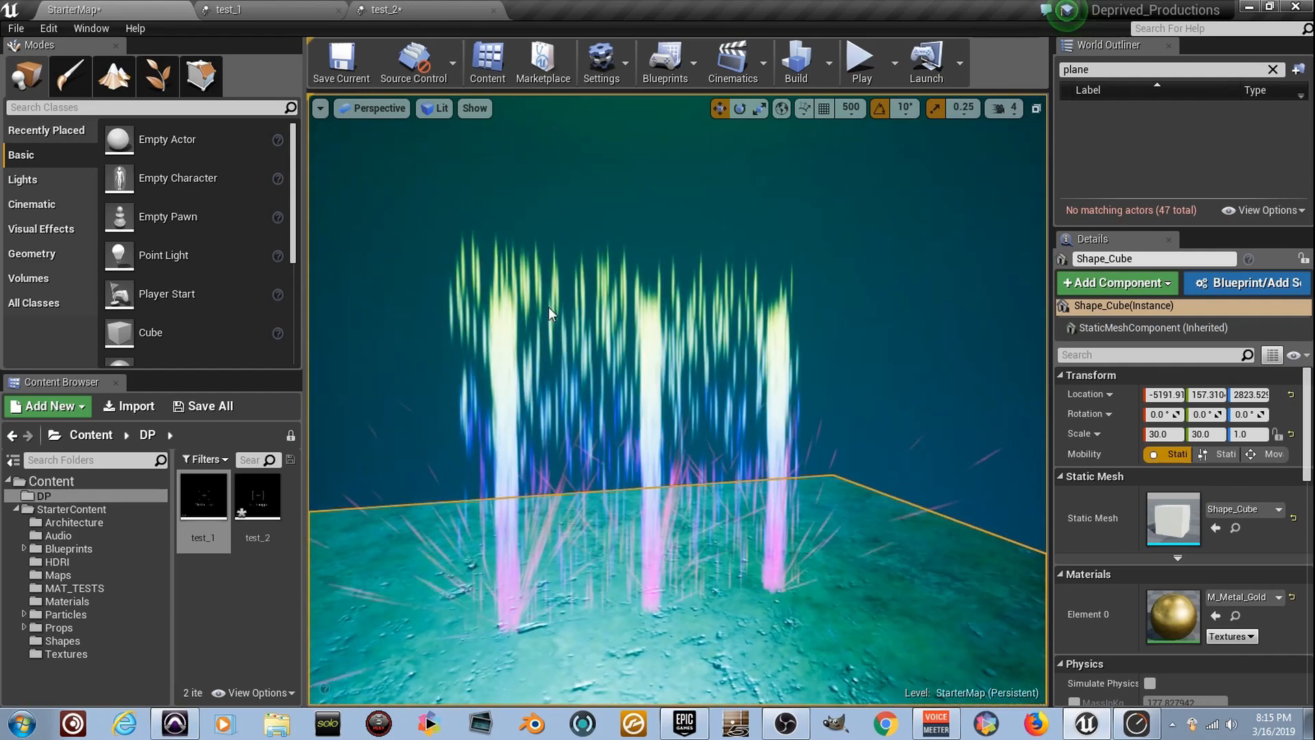
pyautogui.moveTo(603, 411)
pyautogui.mouseDown(button='right')
pyautogui.moveTo(576, 409)
pyautogui.moveTo(587, 407)
pyautogui.mouseUp(button='right')
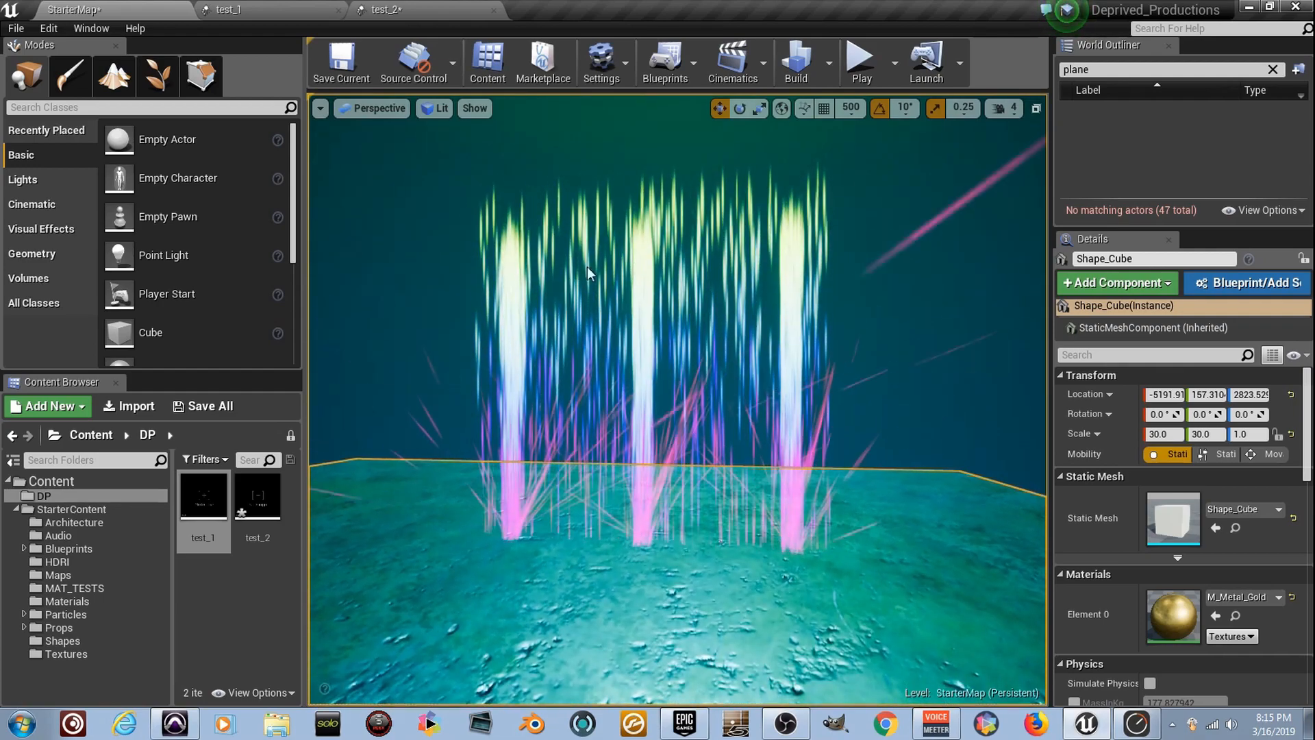
pyautogui.moveTo(770, 300); pyautogui.dragTo(787, 313, button='right')
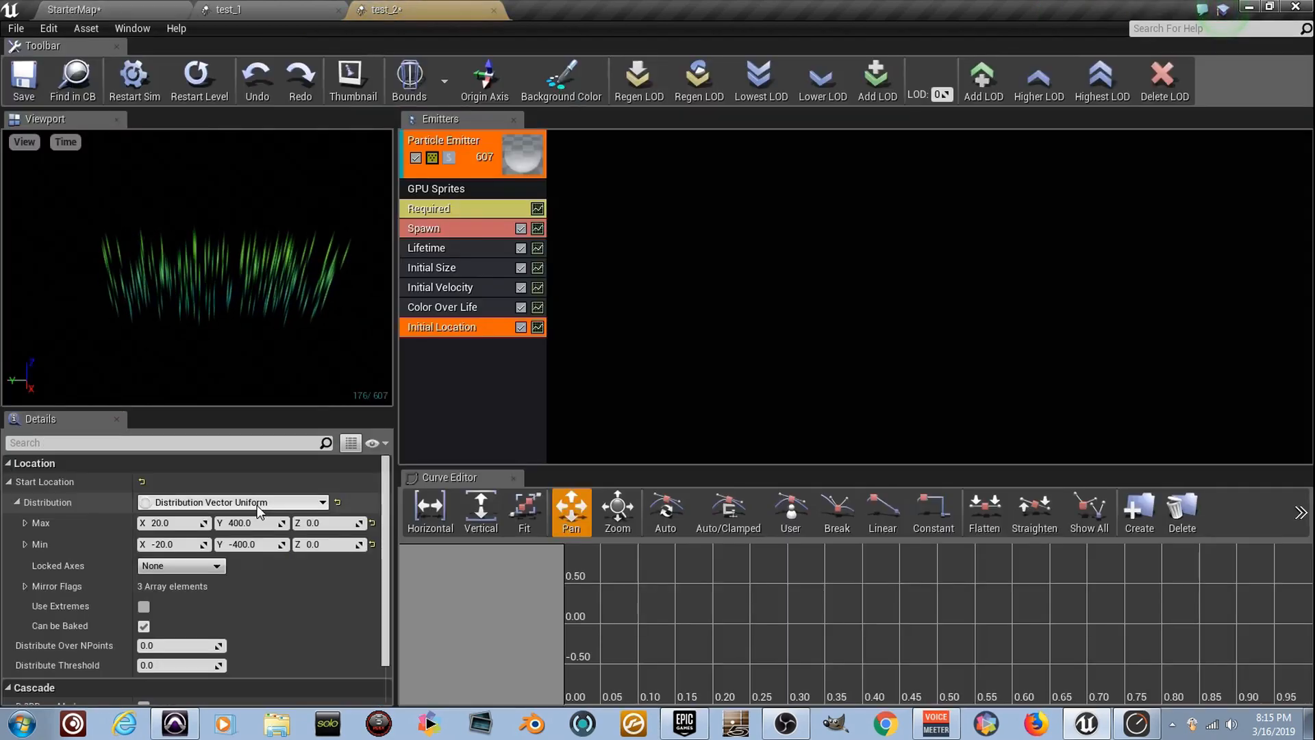
# Add a fourth Color Over Life point to test_2 with In Val 1.0 and a red output colour
pyautogui.click(475, 314)
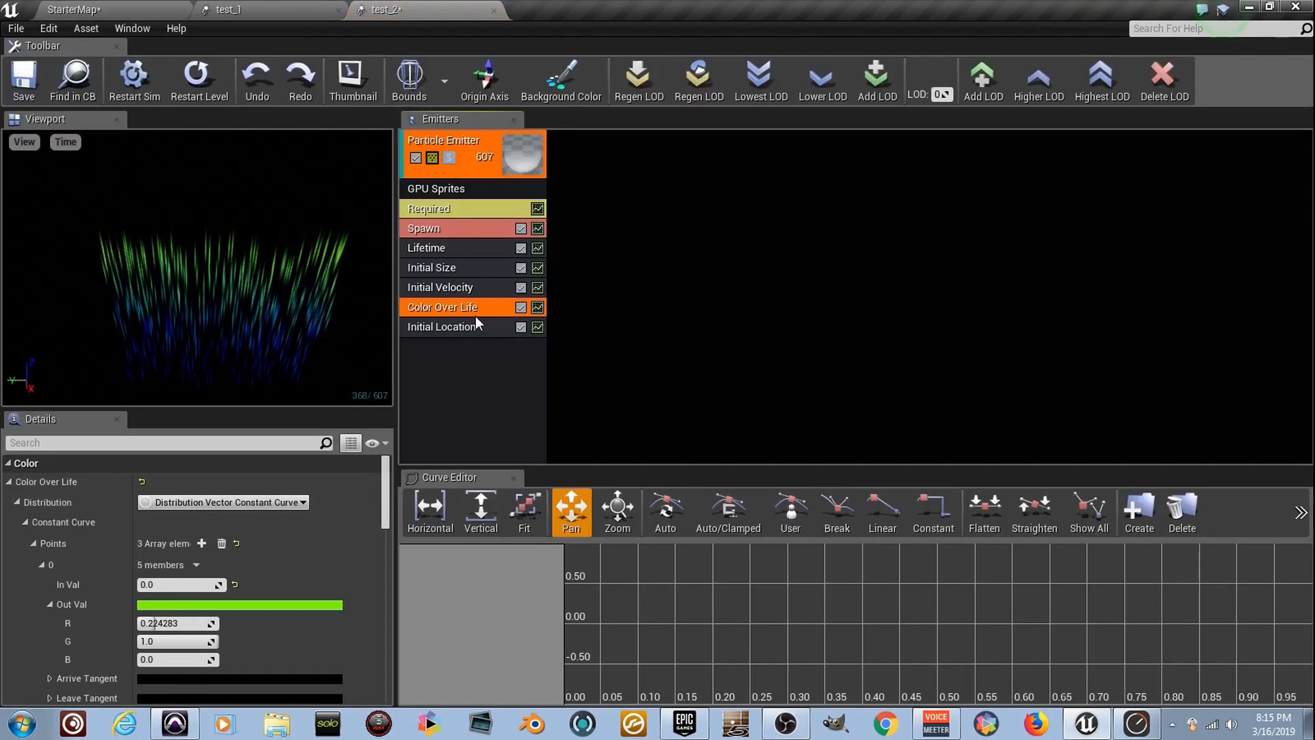
pyautogui.scroll(-3, 260, 579)
pyautogui.scroll(-10, 298, 631)
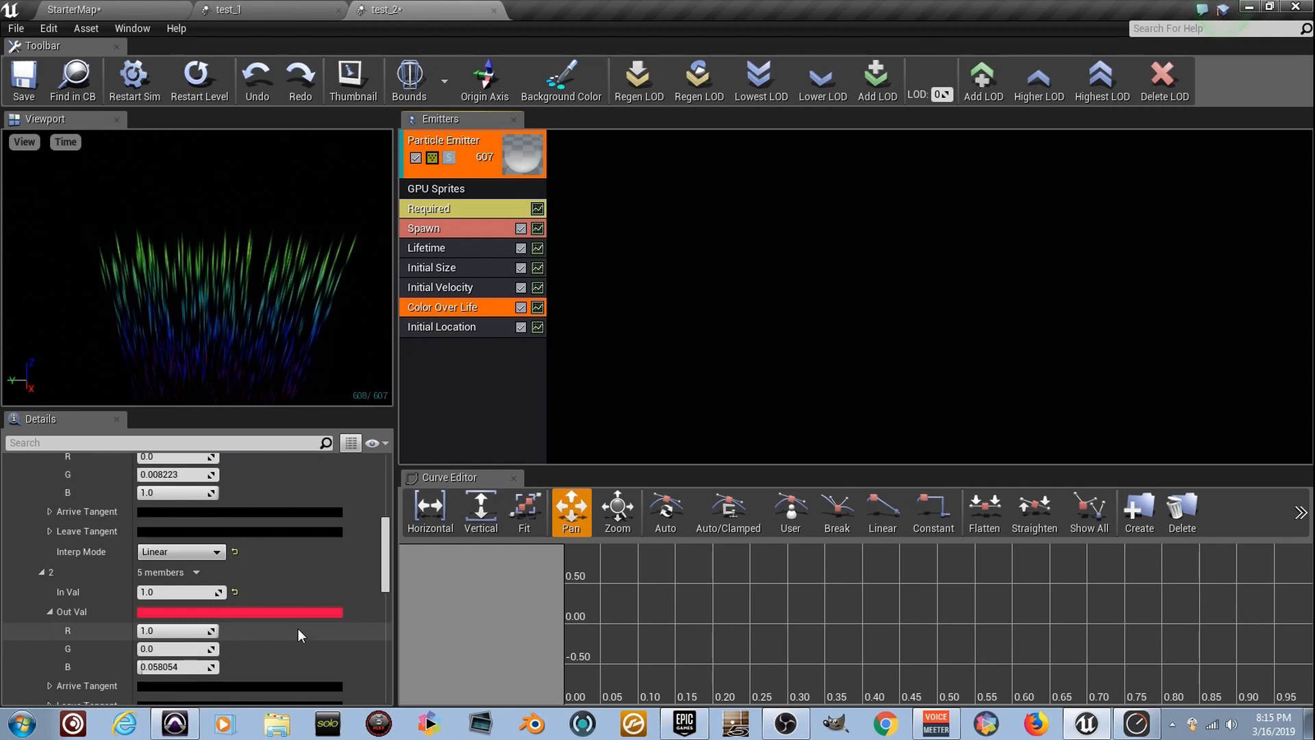
pyautogui.scroll(8, 298, 629)
pyautogui.scroll(6, 296, 627)
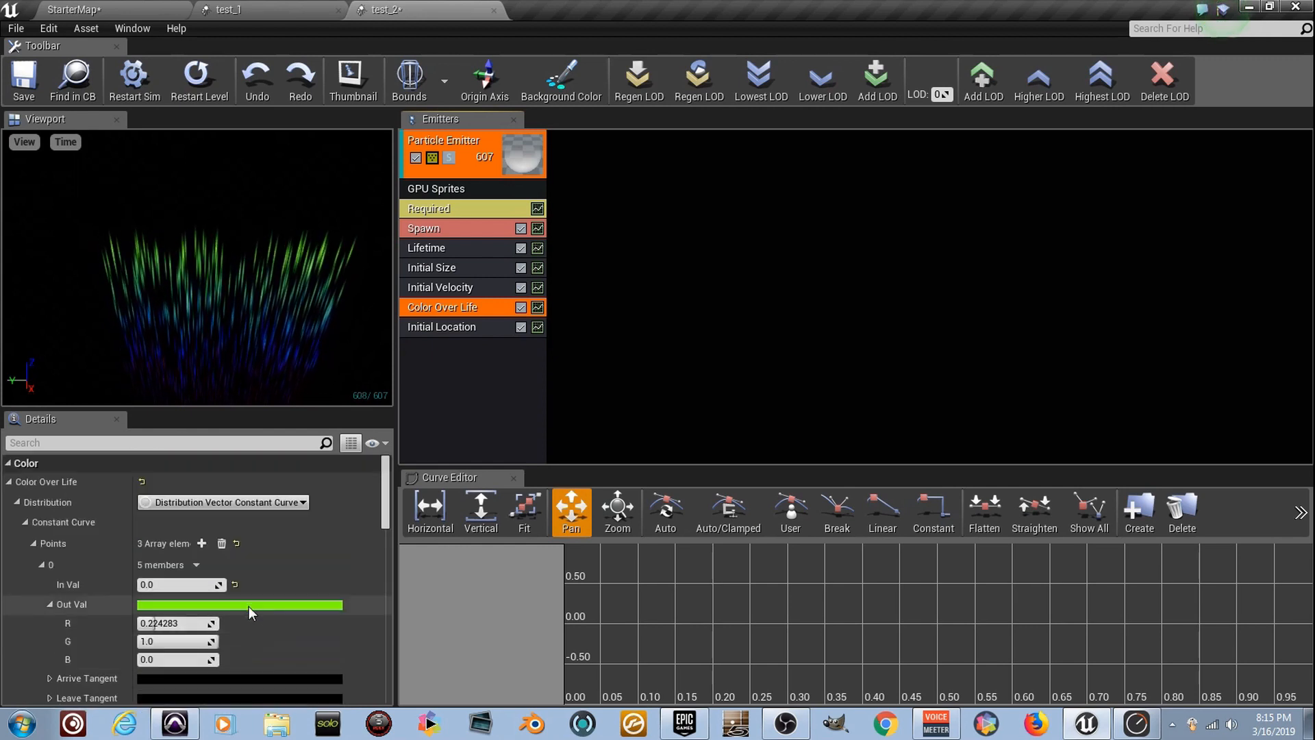
pyautogui.click(201, 544)
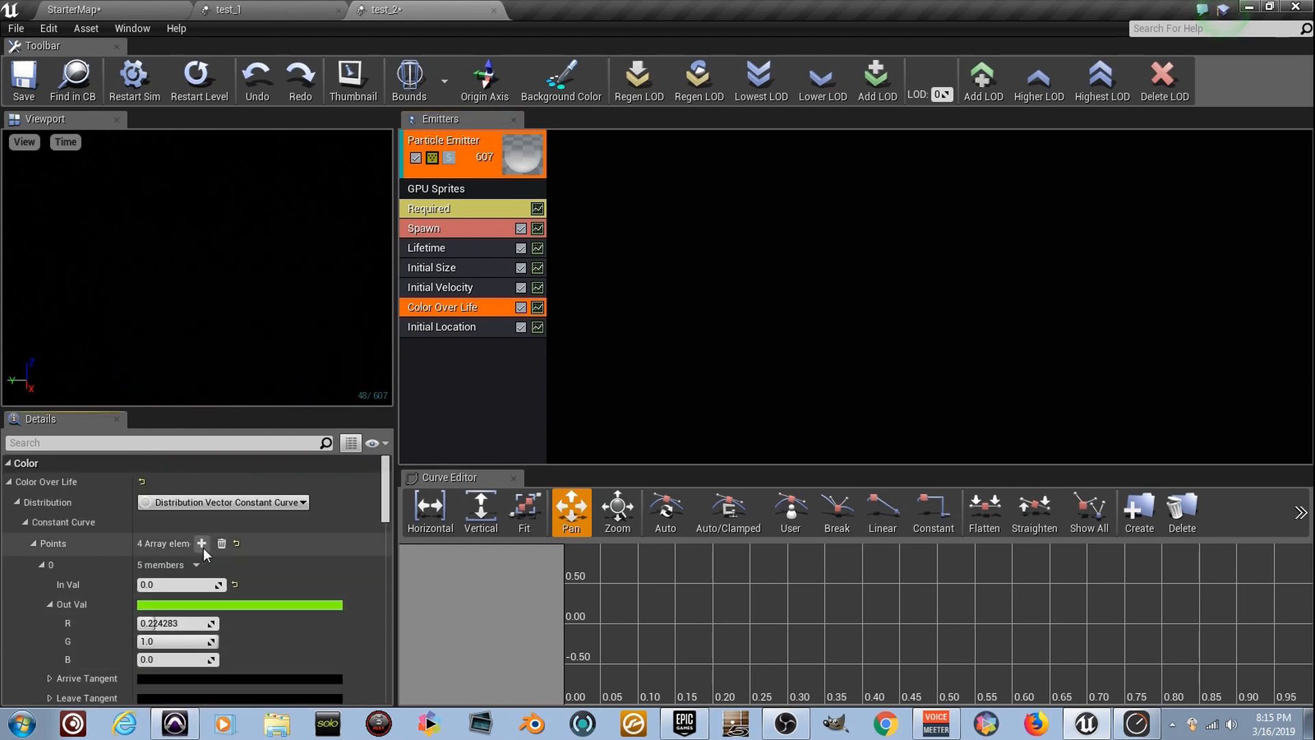
pyautogui.scroll(-10, 260, 589)
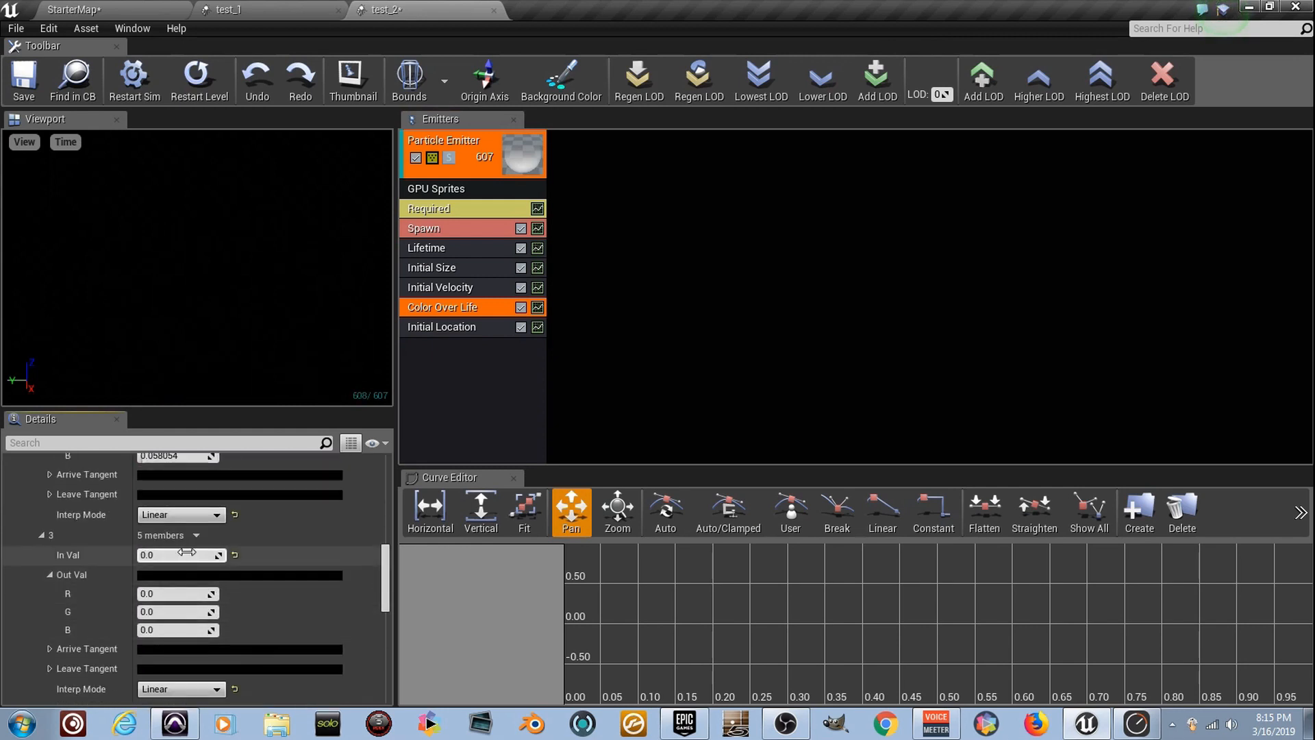
pyautogui.click(257, 577)
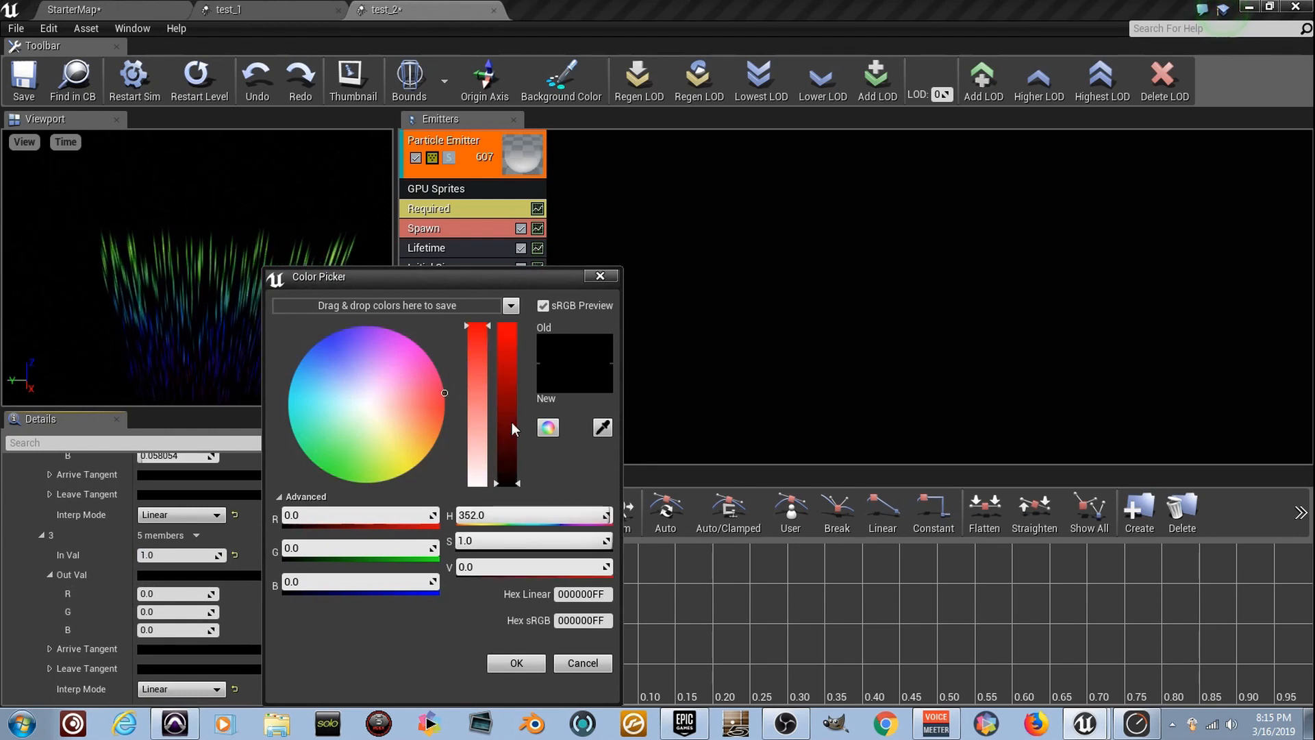
pyautogui.moveTo(510, 422); pyautogui.dragTo(499, 247)
pyautogui.click(516, 663)
# Set the third Color Over Life point's In Val to 0.5 and its output to blue with R 0.008, G 0.0 and B 1.0
pyautogui.scroll(2, 205, 582)
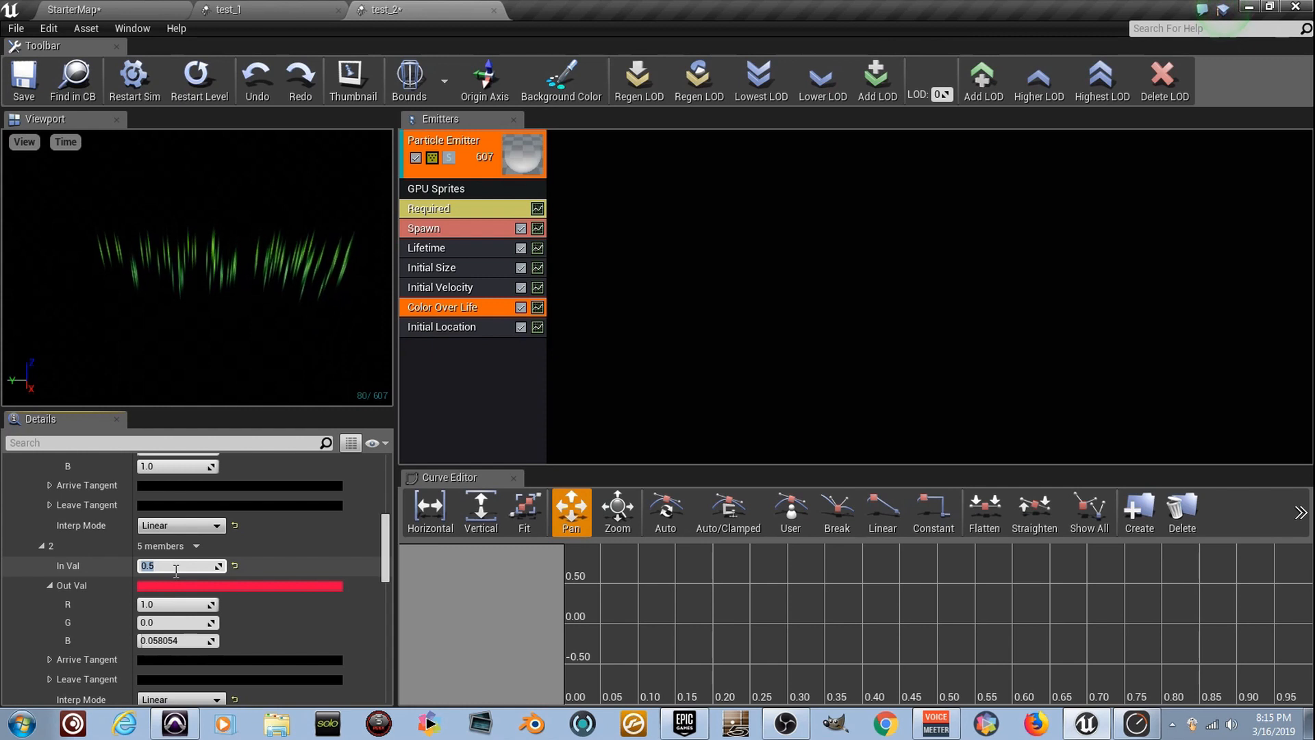
pyautogui.click(229, 587)
pyautogui.moveTo(333, 376); pyautogui.dragTo(289, 323)
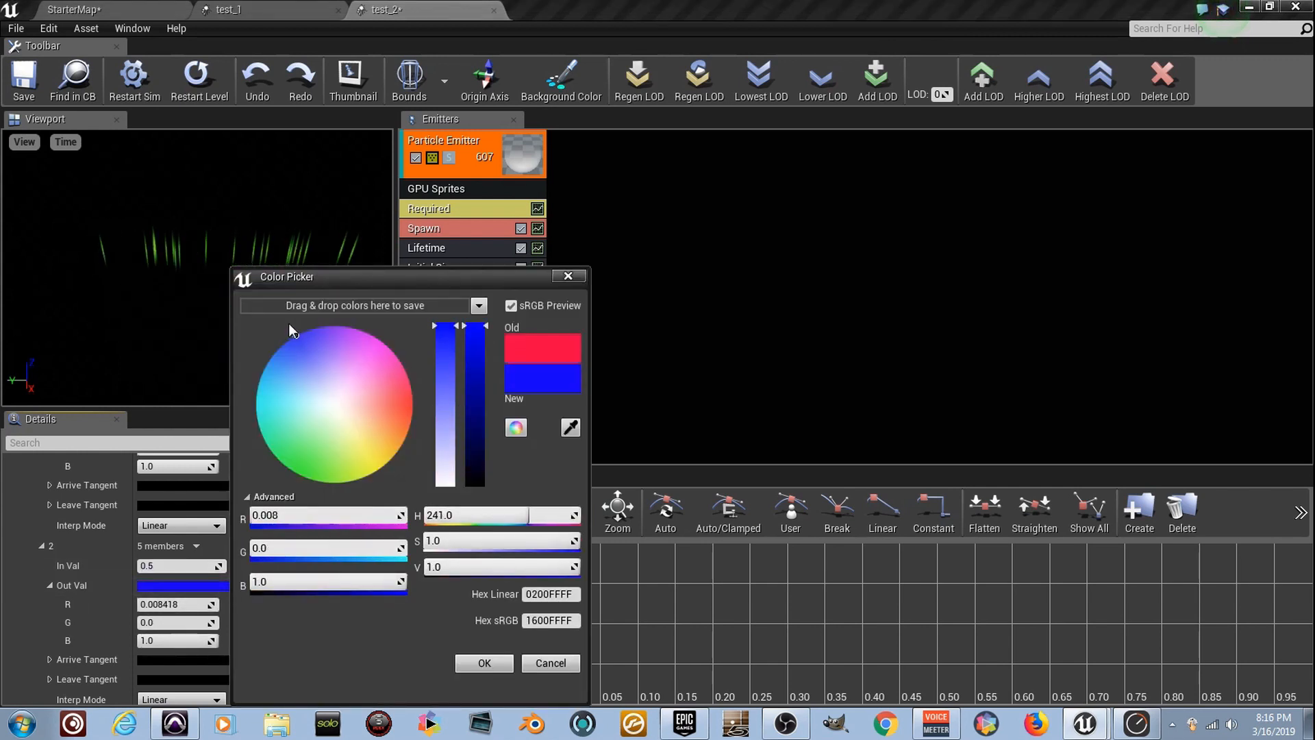
pyautogui.click(500, 668)
# Set the second Color Over Life point's In Val to 0.1 and its output to green with R 0.0, G 1.0 and B 0.057
pyautogui.scroll(3, 307, 591)
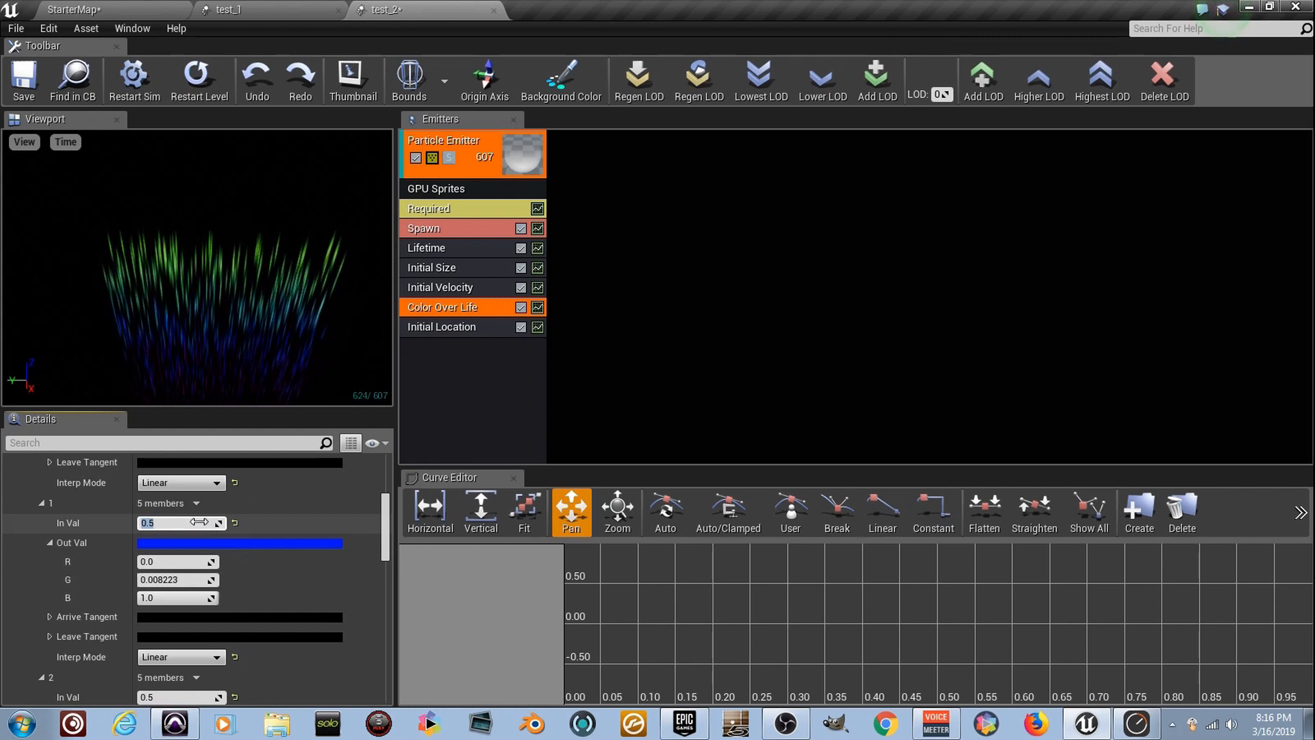
pyautogui.click(274, 541)
pyautogui.moveTo(370, 421); pyautogui.dragTo(336, 470)
pyautogui.click(519, 663)
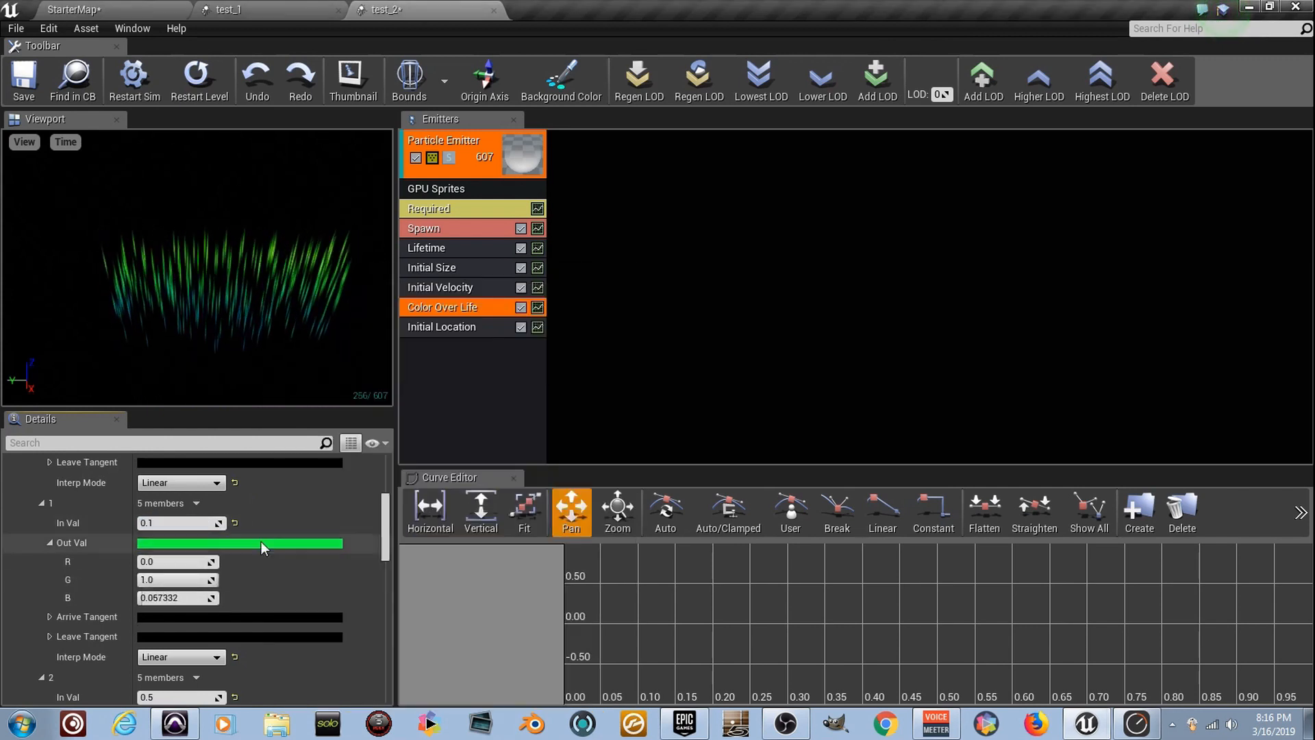
# Set the first Color Over Life point's output to R 20, G 200 and B 20, and save test_2
pyautogui.scroll(4, 257, 548)
pyautogui.scroll(1, 210, 540)
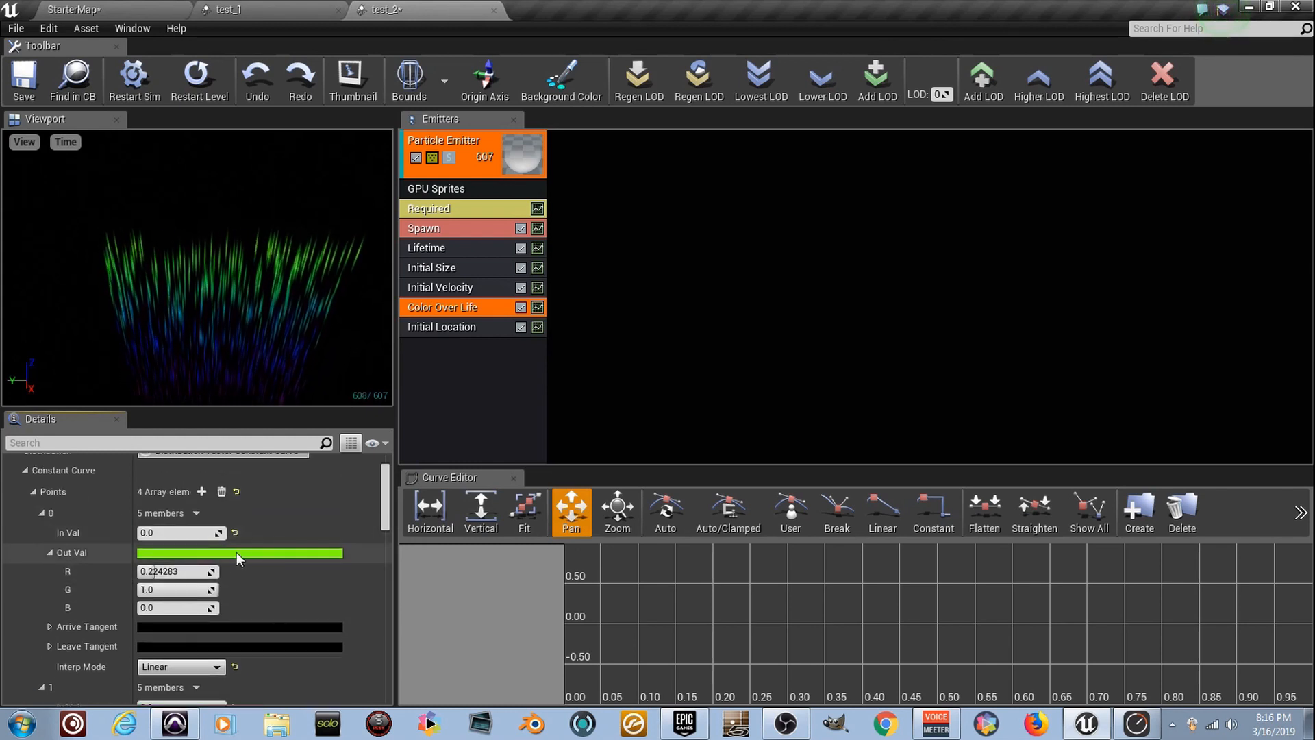
pyautogui.click(186, 572)
pyautogui.write('20')
pyautogui.press('Tab')
pyautogui.write('20')
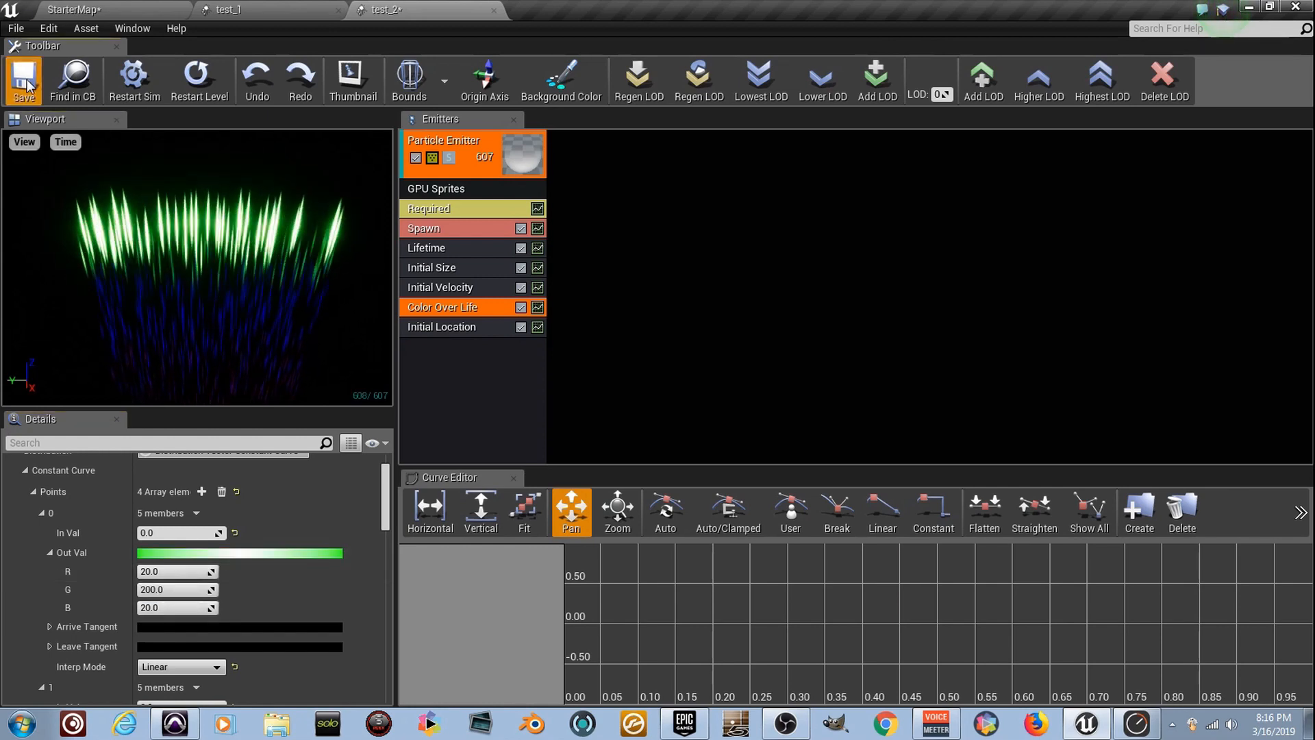
# Return to the StarterMap level and examine the recoloured test_2 particles together with the three streams from several viewpoints
pyautogui.click(113, 10)
pyautogui.moveTo(548, 287); pyautogui.dragTo(650, 344, button='right')
pyautogui.press('d')
pyautogui.press('a')
pyautogui.press('d')
pyautogui.press('w')
pyautogui.press('s')
pyautogui.press('s')
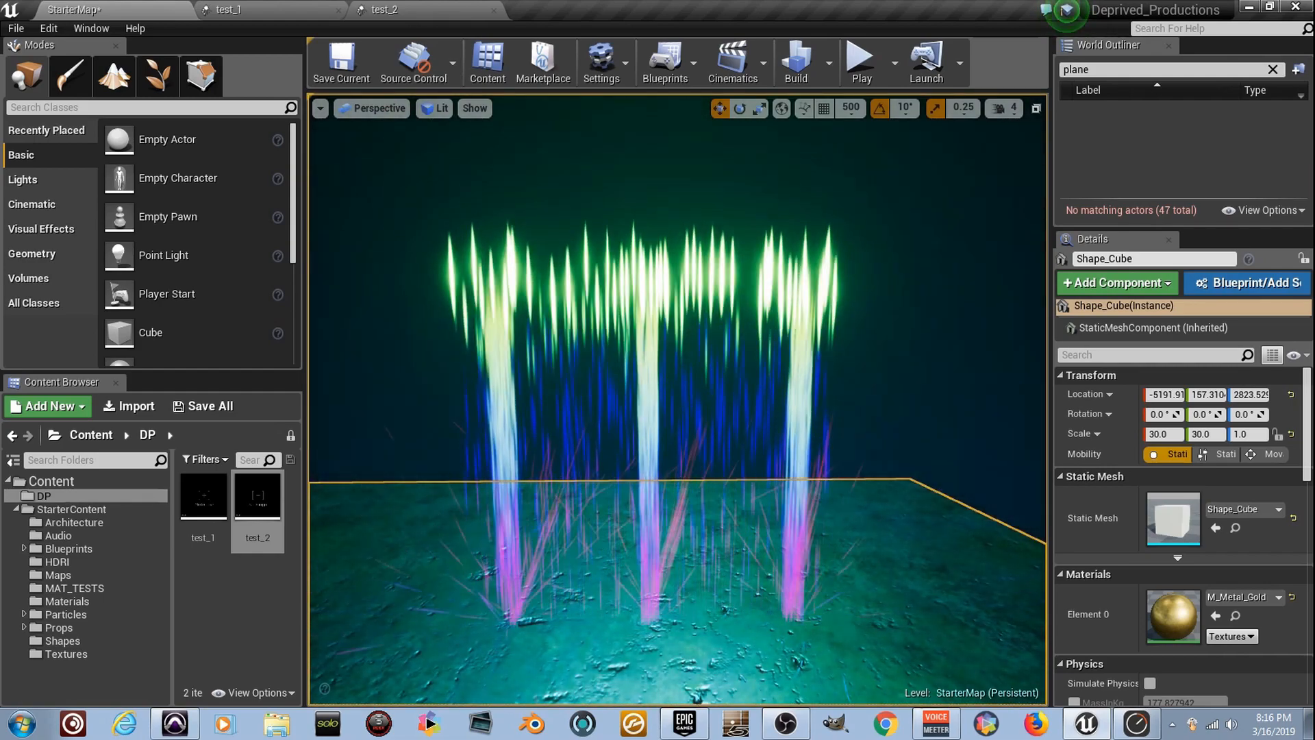
pyautogui.press('a')
pyautogui.moveTo(649, 344); pyautogui.dragTo(683, 357, button='right')
pyautogui.moveTo(505, 145); pyautogui.dragTo(506, 145, button='right')
pyautogui.press('d')
pyautogui.click(419, 10)
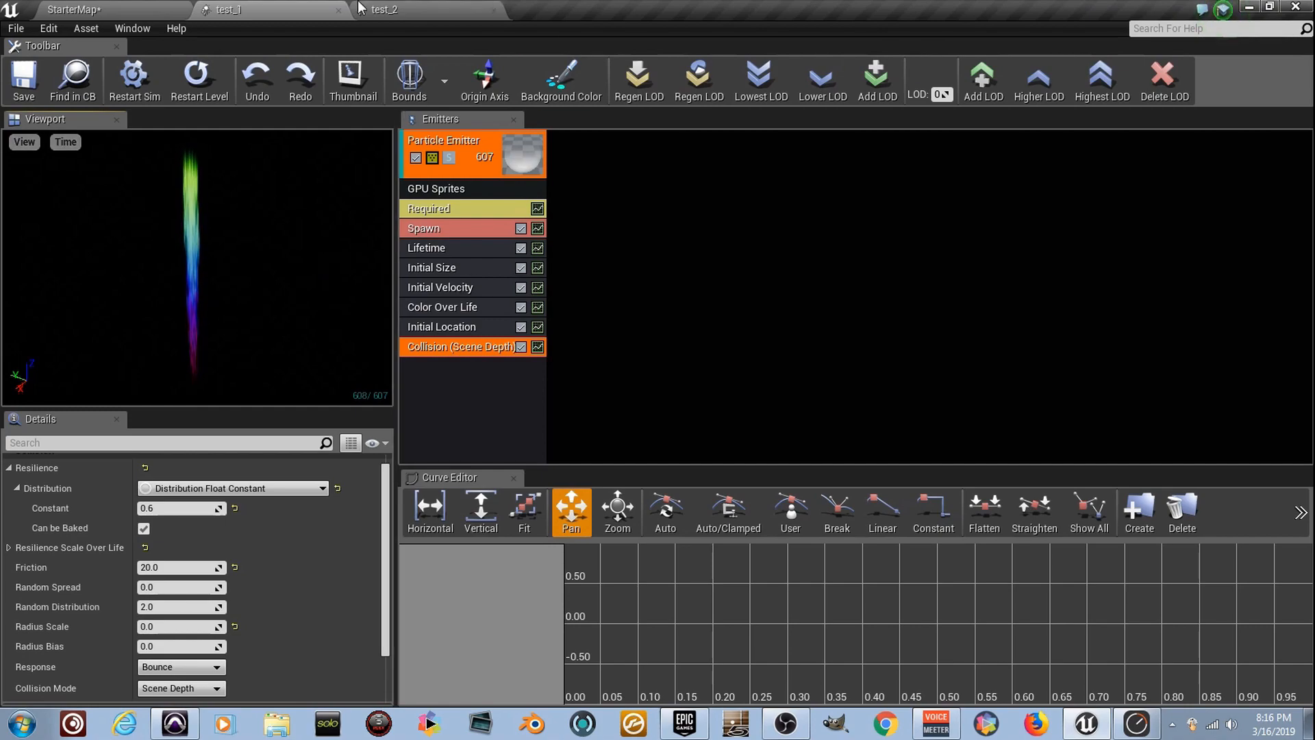
pyautogui.click(173, 9)
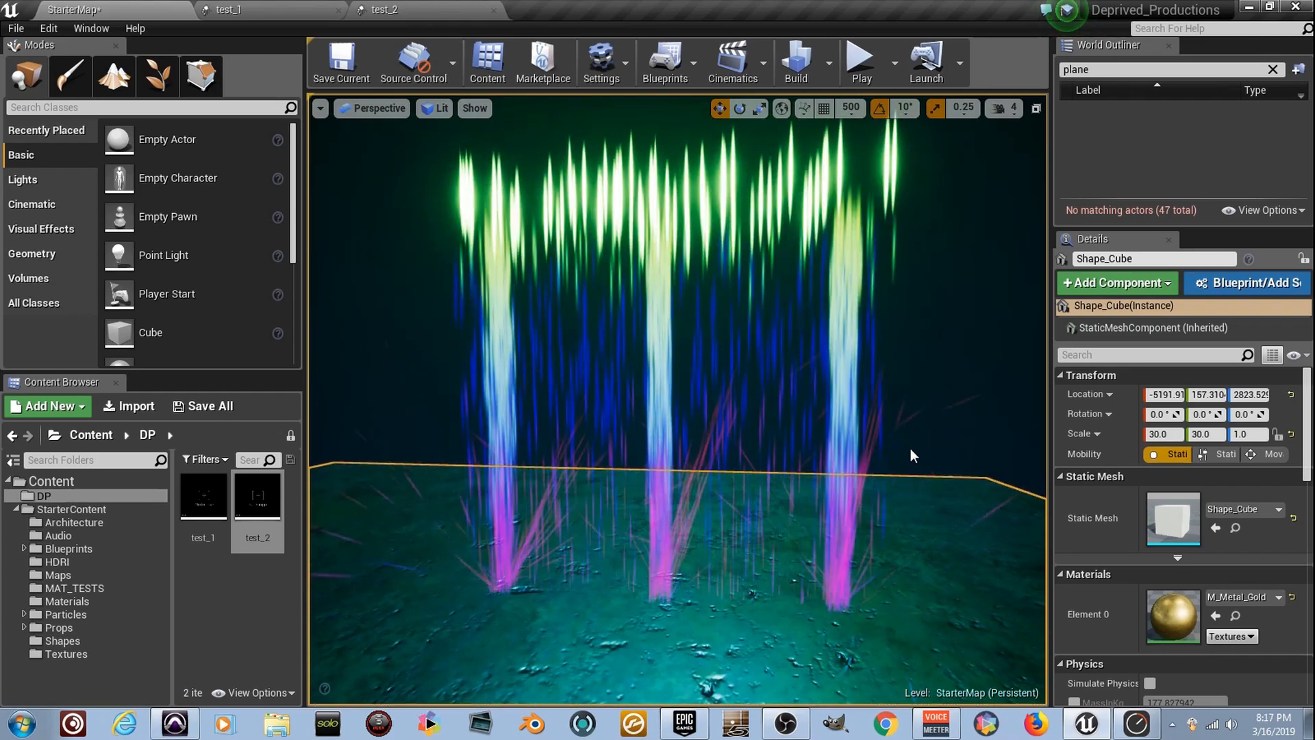
pyautogui.moveTo(911, 448)
pyautogui.mouseDown(button='right')
pyautogui.moveTo(911, 392)
pyautogui.moveTo(917, 422)
pyautogui.mouseUp(button='right')
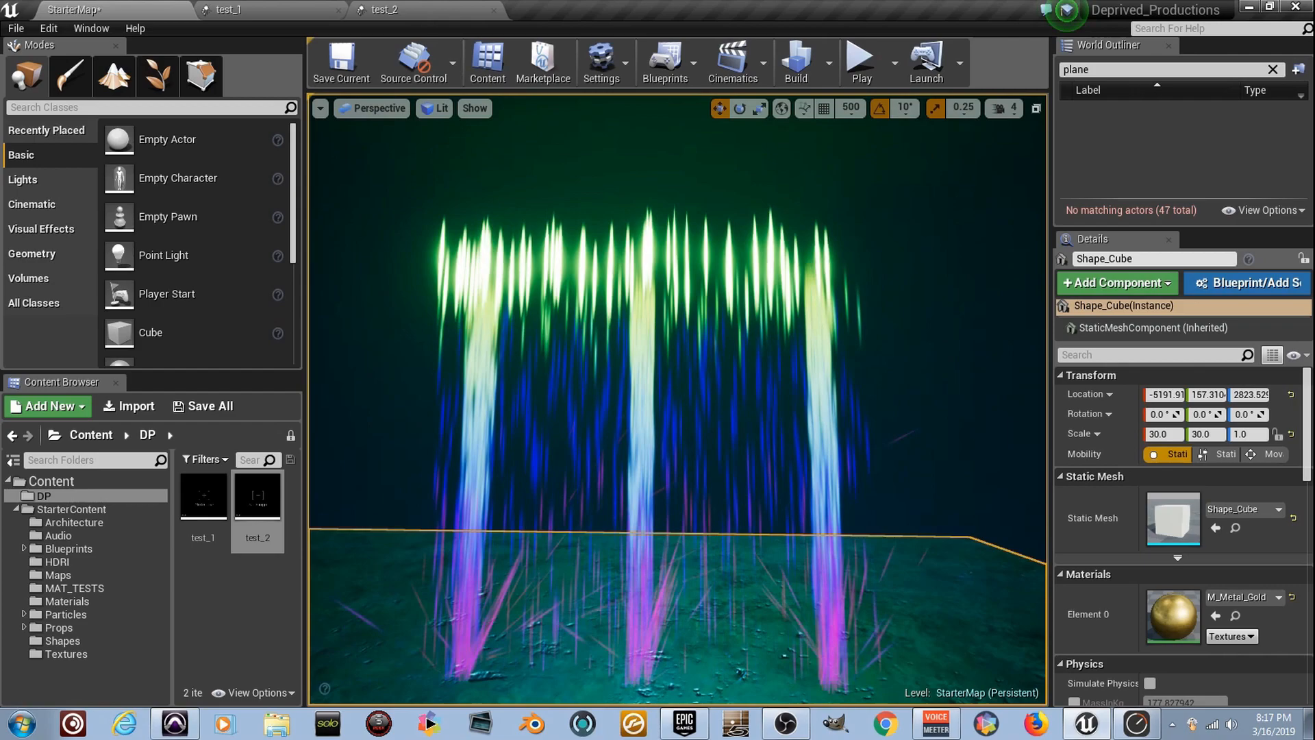